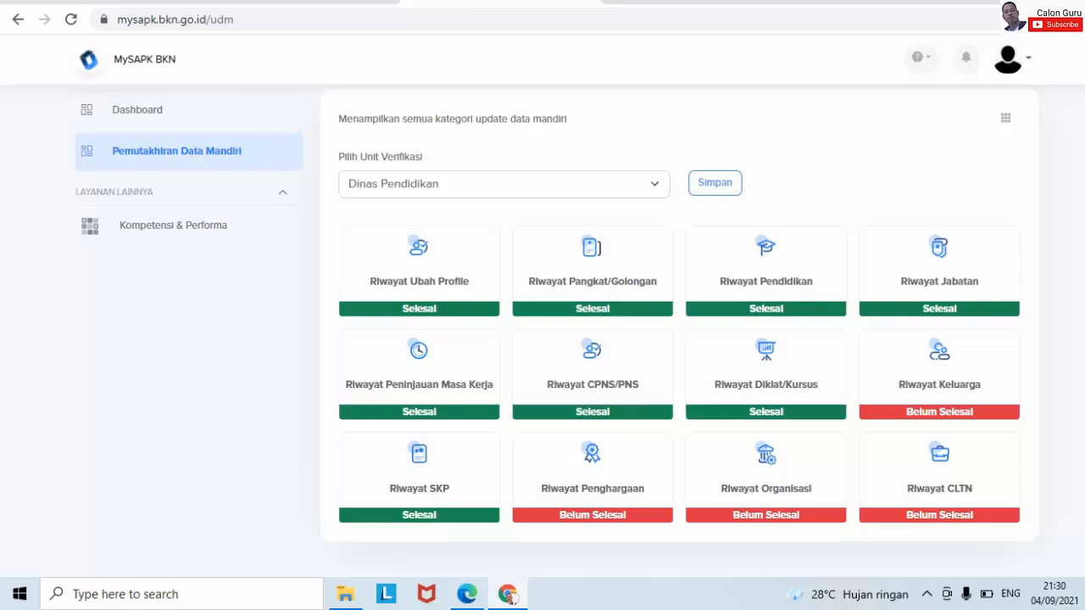
# - Open Riwayat Keluarga and check the Pasangan, Anak and Orang Tua tabs in turn
pyautogui.click(956, 413)
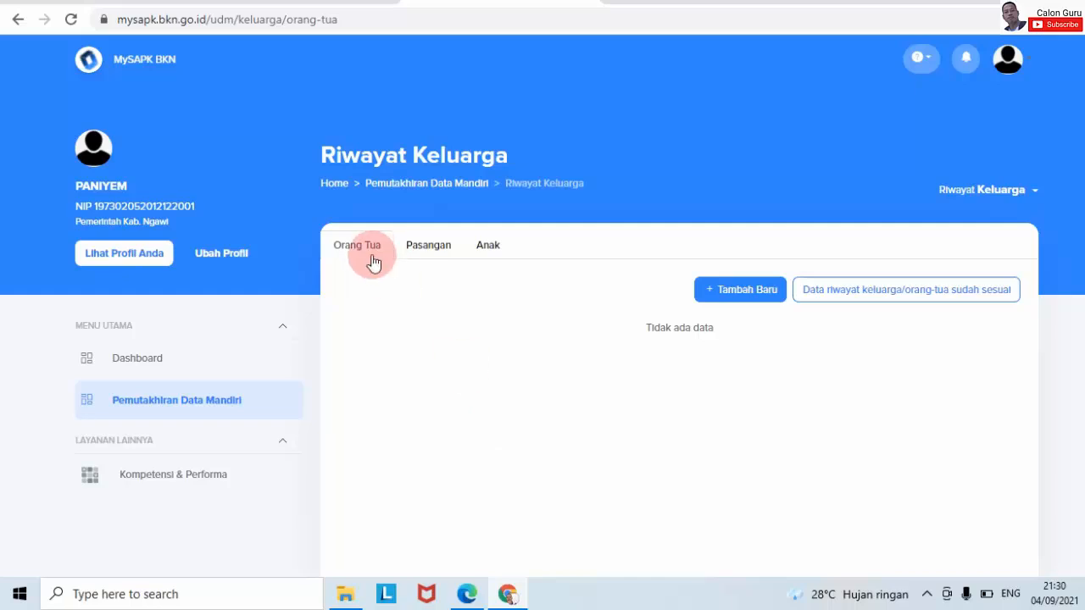
pyautogui.click(417, 252)
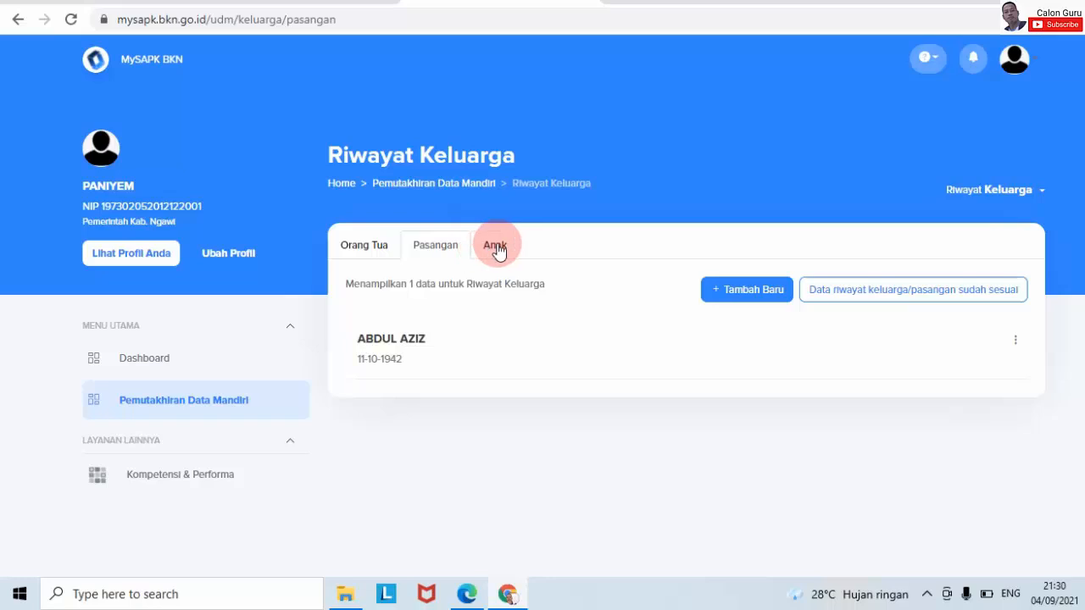
pyautogui.click(496, 250)
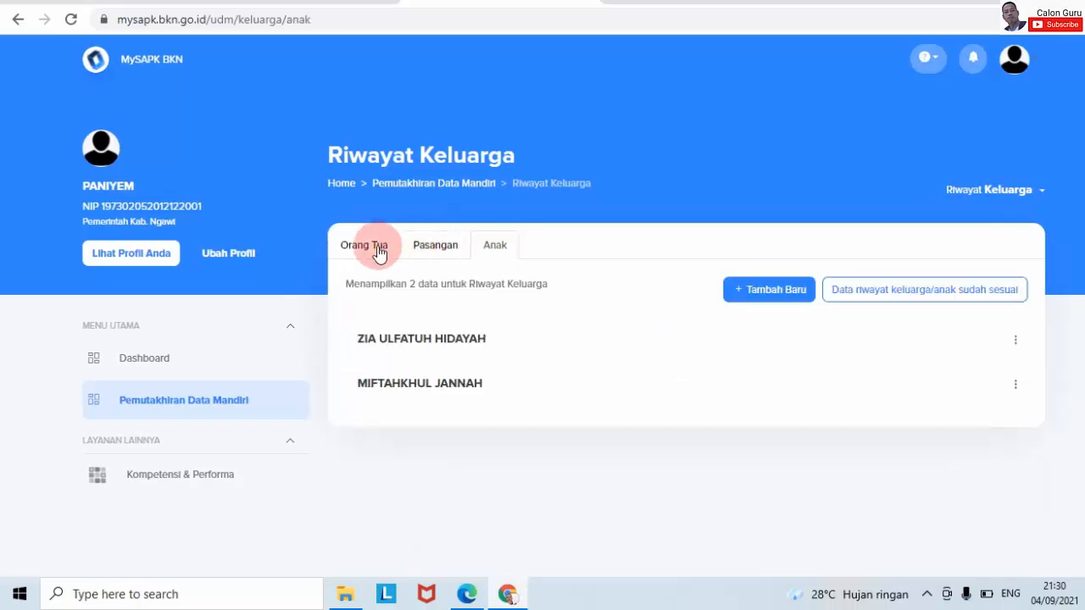
pyautogui.click(379, 252)
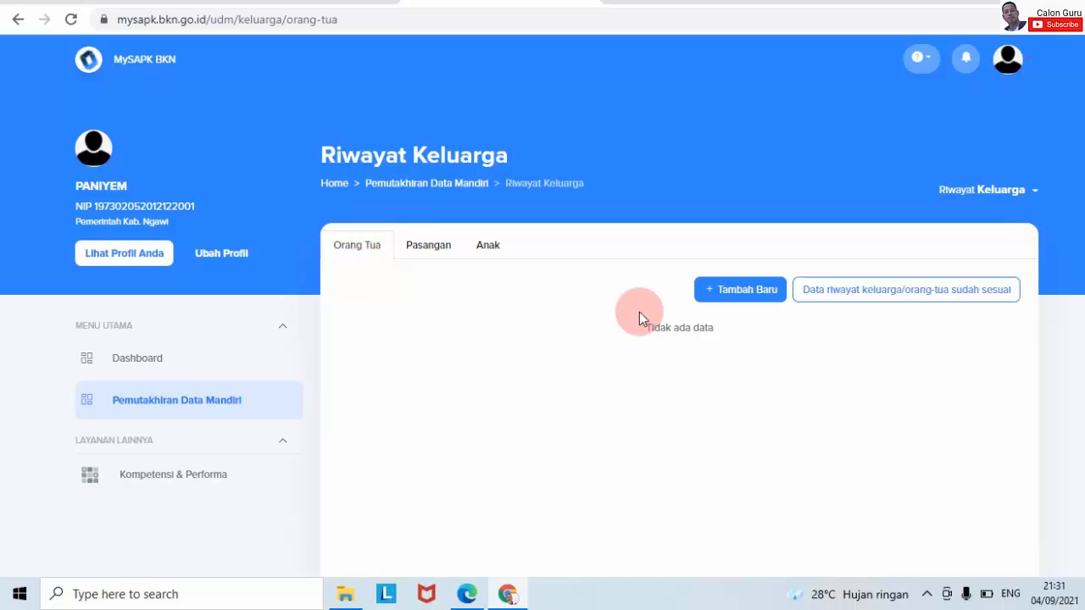
# - Start a new Orang Tua record and submit it empty with Lanjutkan to see required-field warnings
pyautogui.click(723, 293)
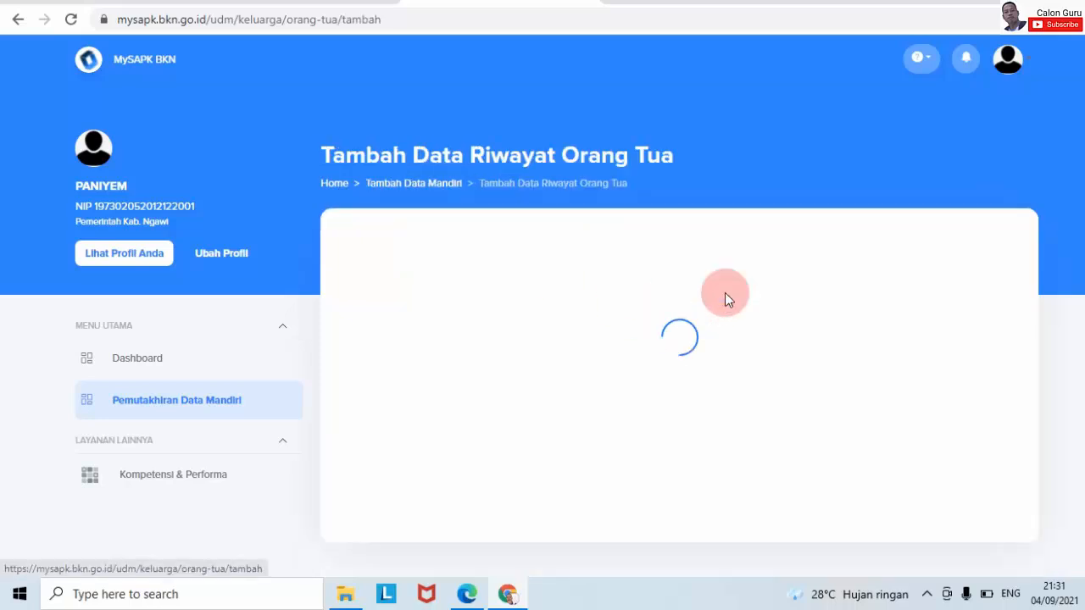
pyautogui.scroll(-3, 678, 339)
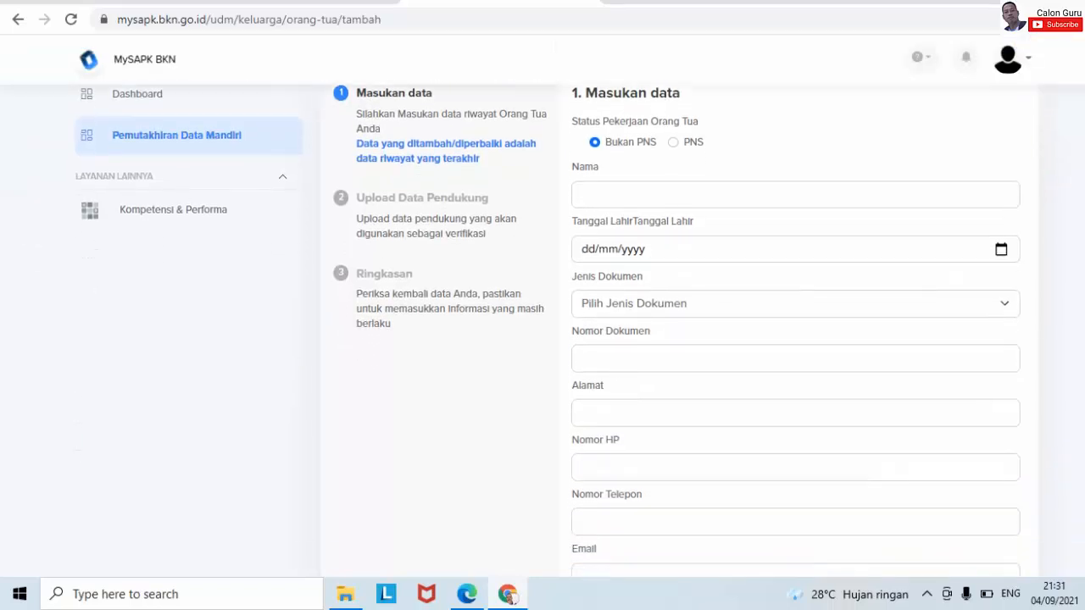
pyautogui.scroll(-4, 763, 339)
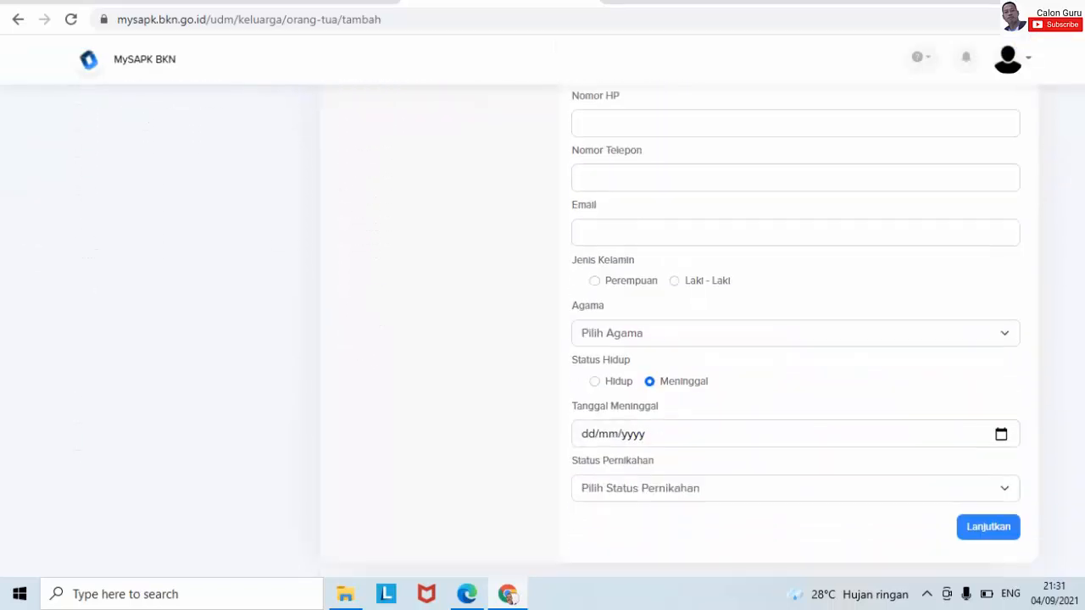
pyautogui.click(1000, 504)
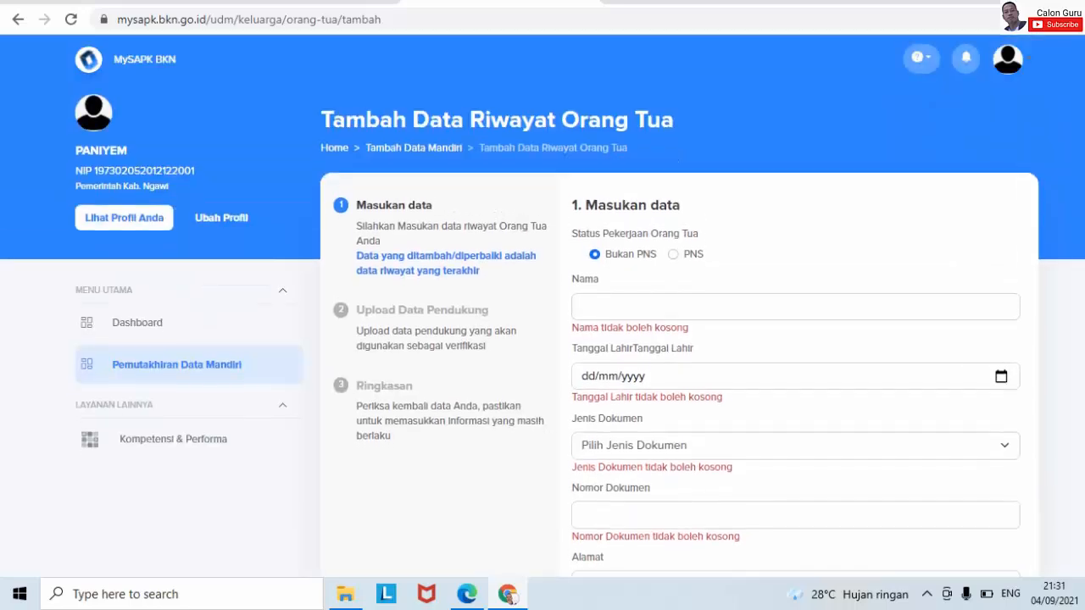
pyautogui.scroll(-8, 678, 339)
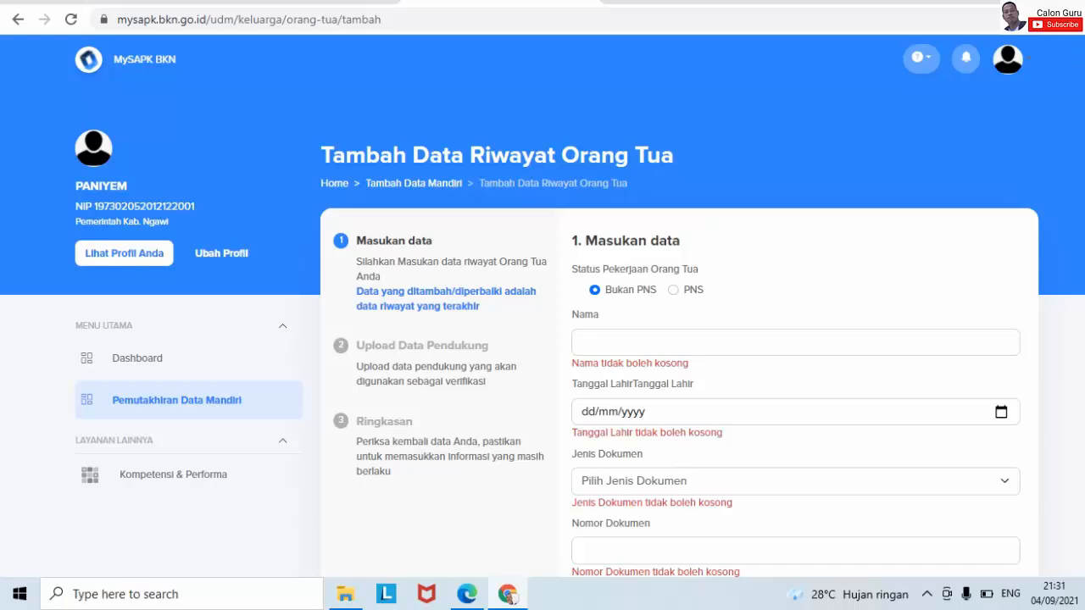
# - Switch to the YouTube channel tab, then open a fresh browser tab
pyautogui.click(102, 2)
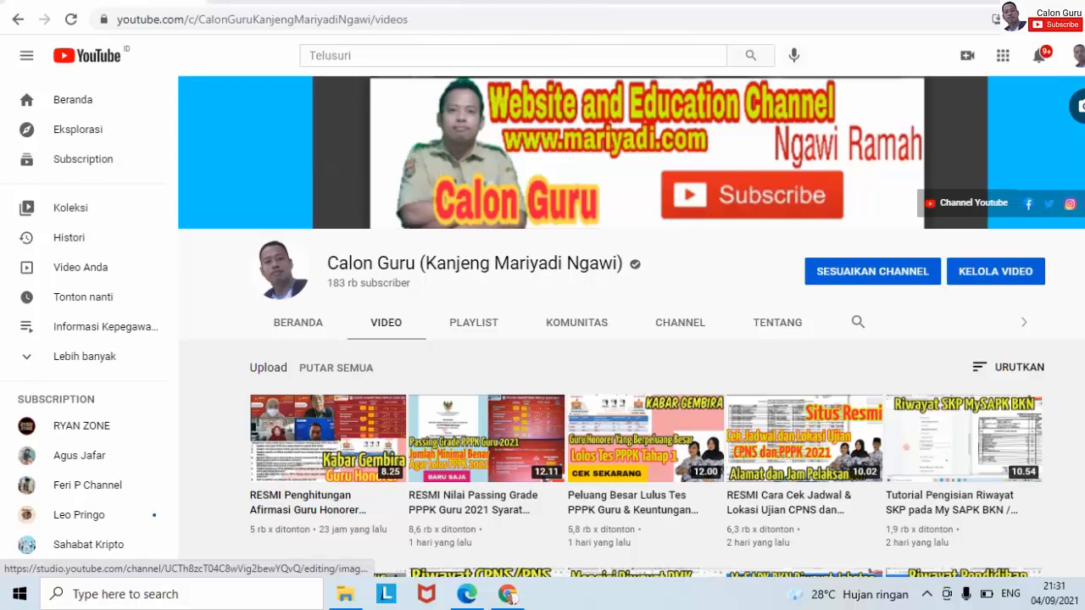
pyautogui.hotkey('ctrl', 't')
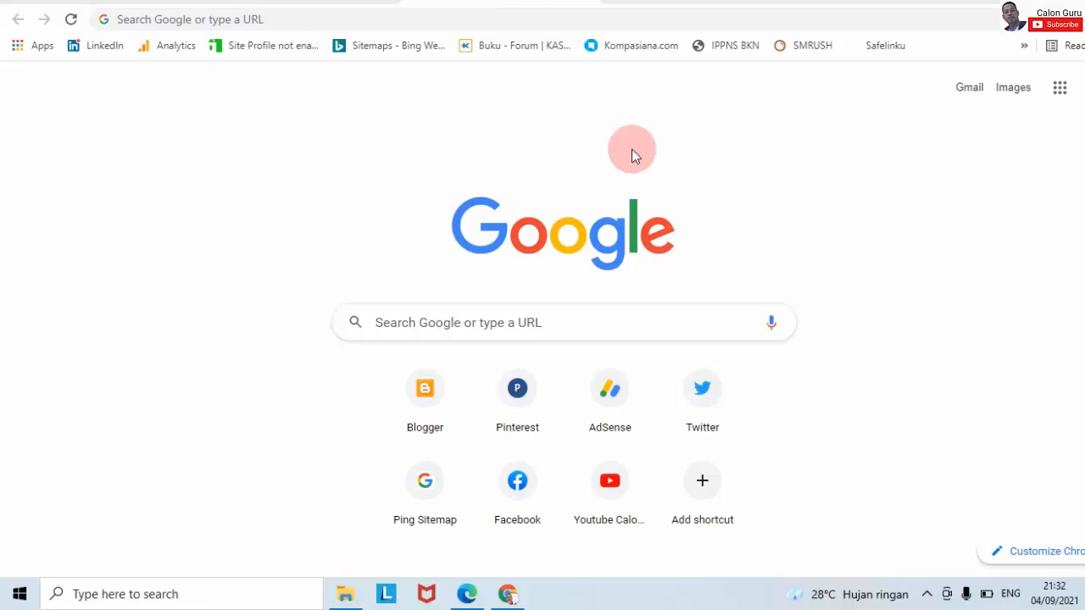
# - Load mysapk.bkn.go.id in the new tab using the autocompleted address
pyautogui.click(274, 19)
pyautogui.write('my')
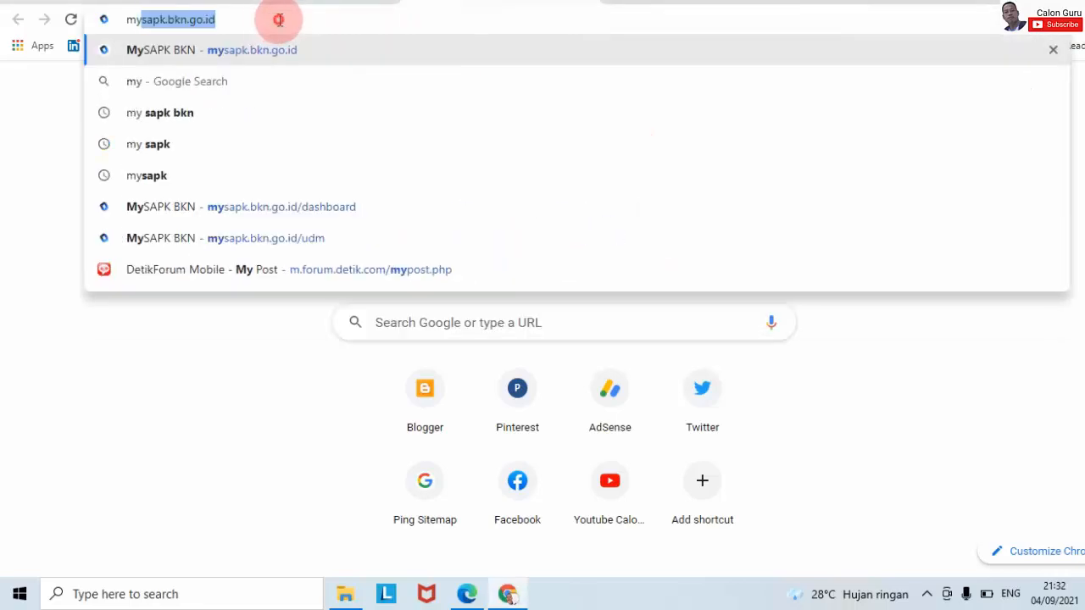
pyautogui.click(279, 19)
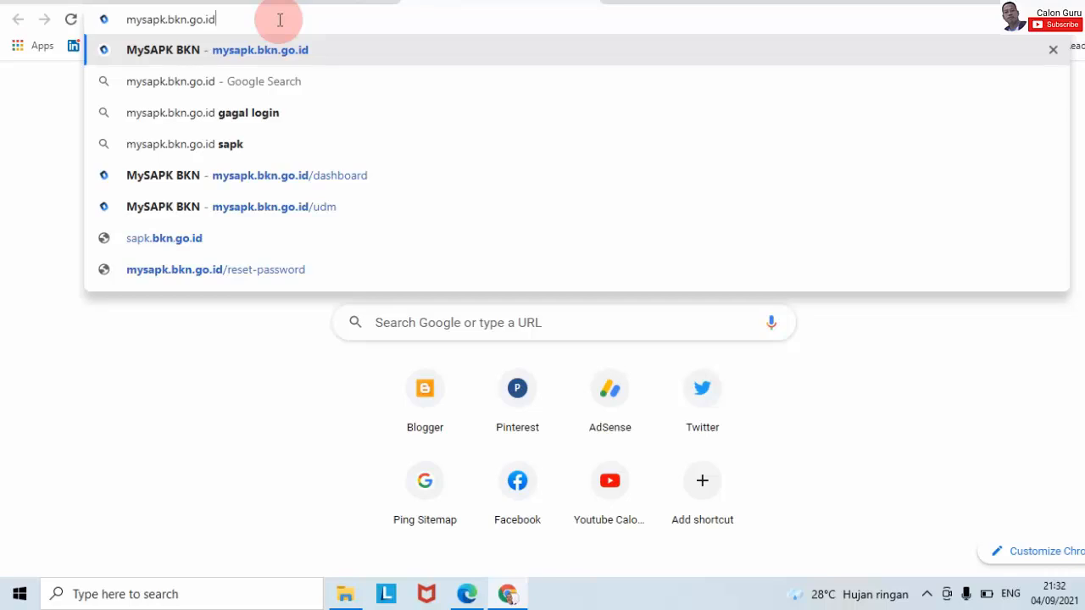
pyautogui.press('Return')
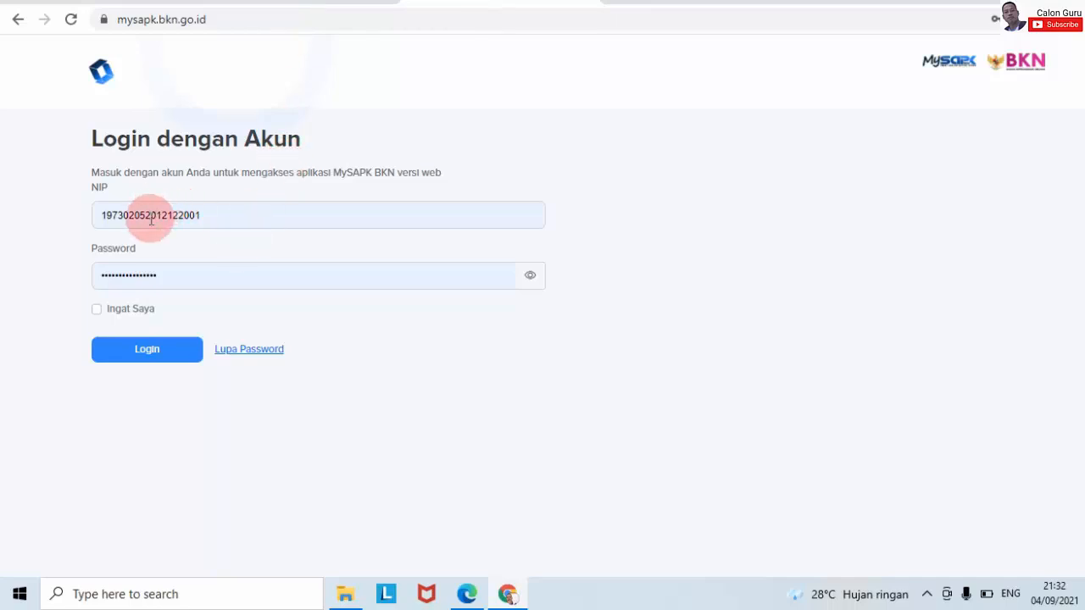
# - Log in and open the Riwayat Keluarga card under Lengkapi Data Mandiri
pyautogui.click(174, 350)
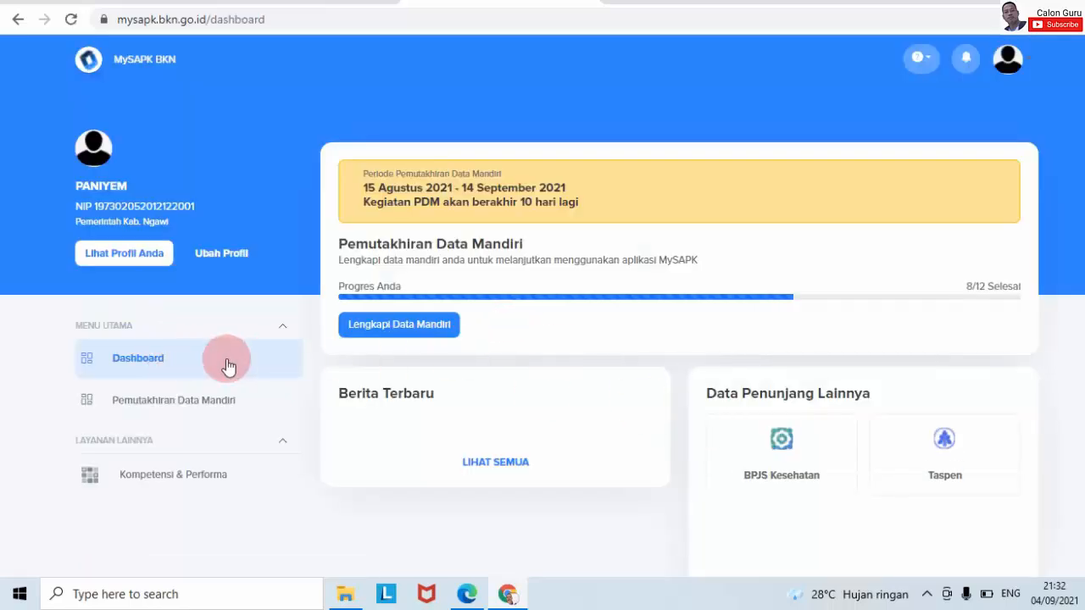
pyautogui.click(377, 327)
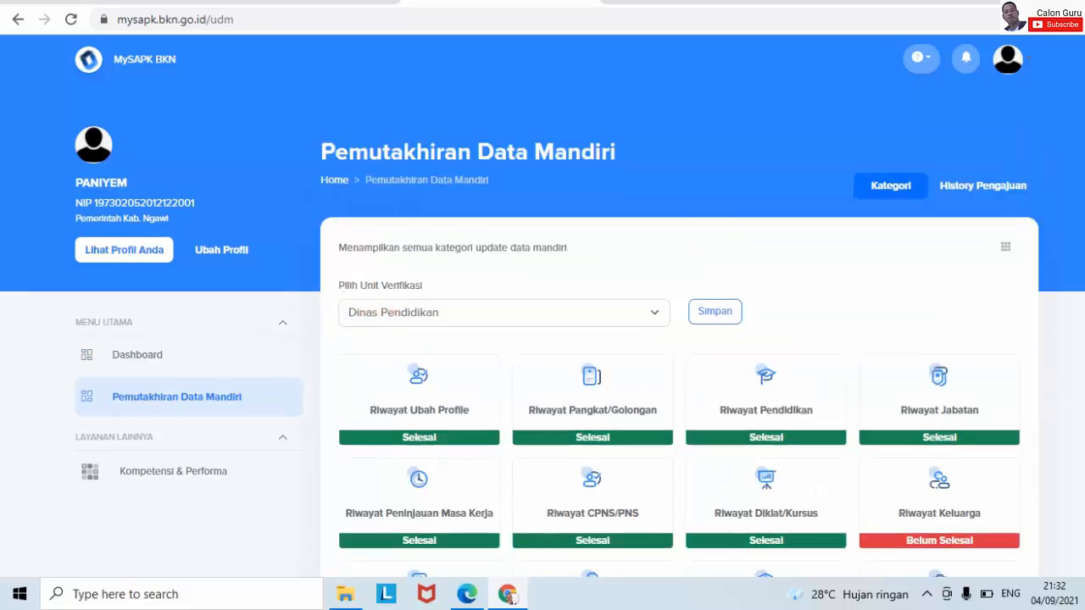
pyautogui.scroll(-2, 709, 232)
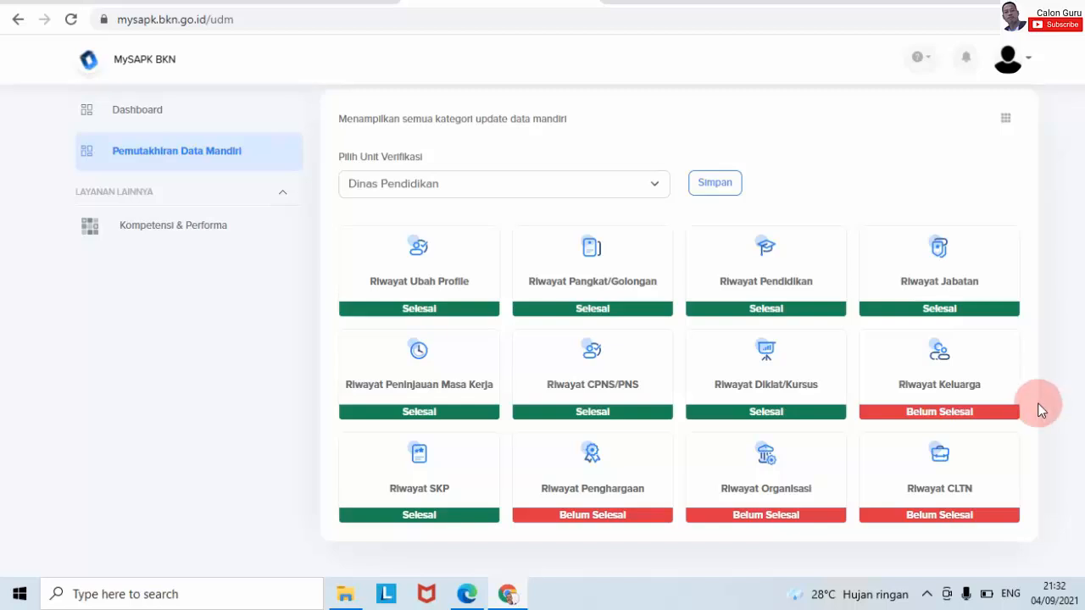
pyautogui.click(948, 414)
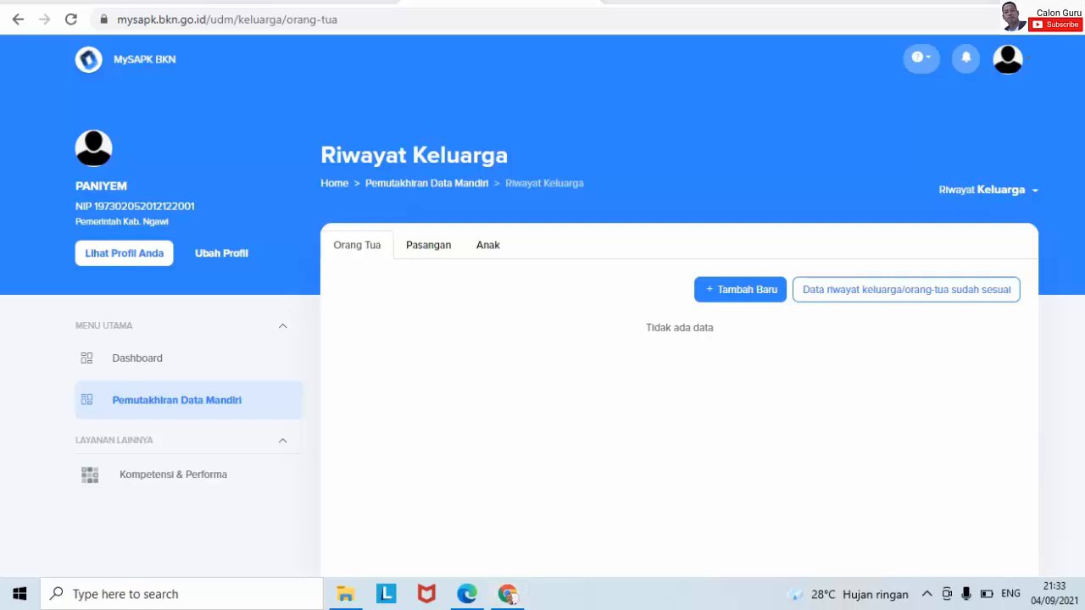
# - Cycle through the Pasangan, Anak and Orang Tua tabs, ending on Orang Tua
pyautogui.click(360, 243)
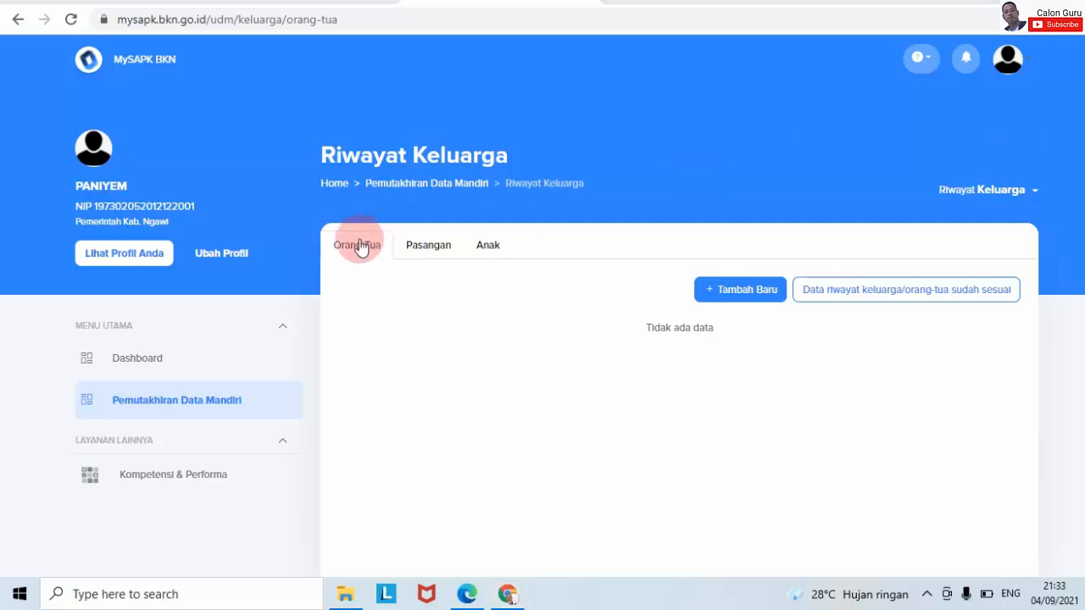
pyautogui.click(472, 254)
pyautogui.click(547, 264)
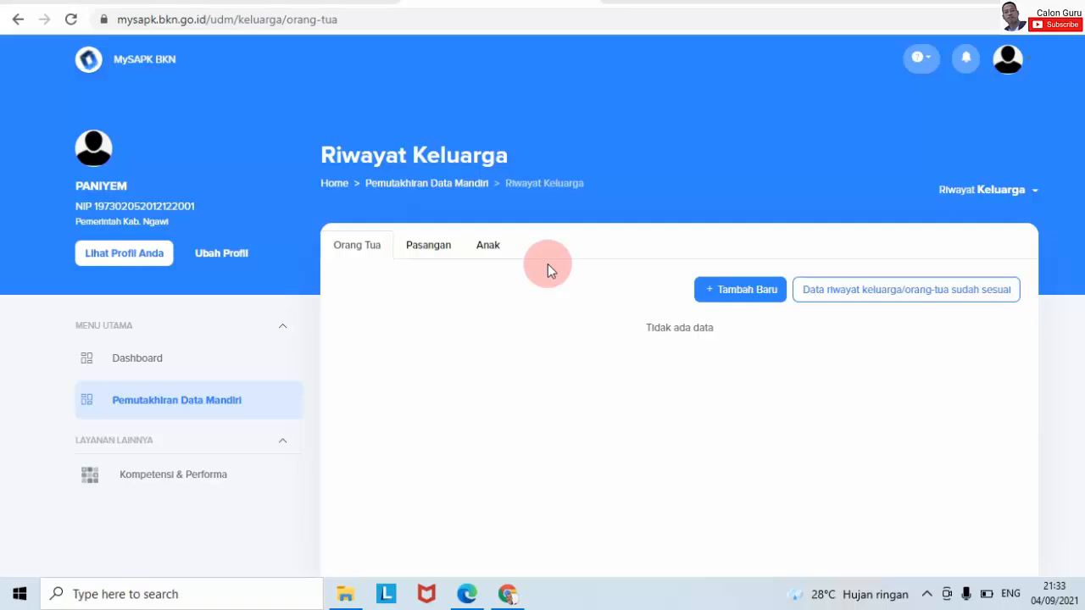
pyautogui.click(443, 246)
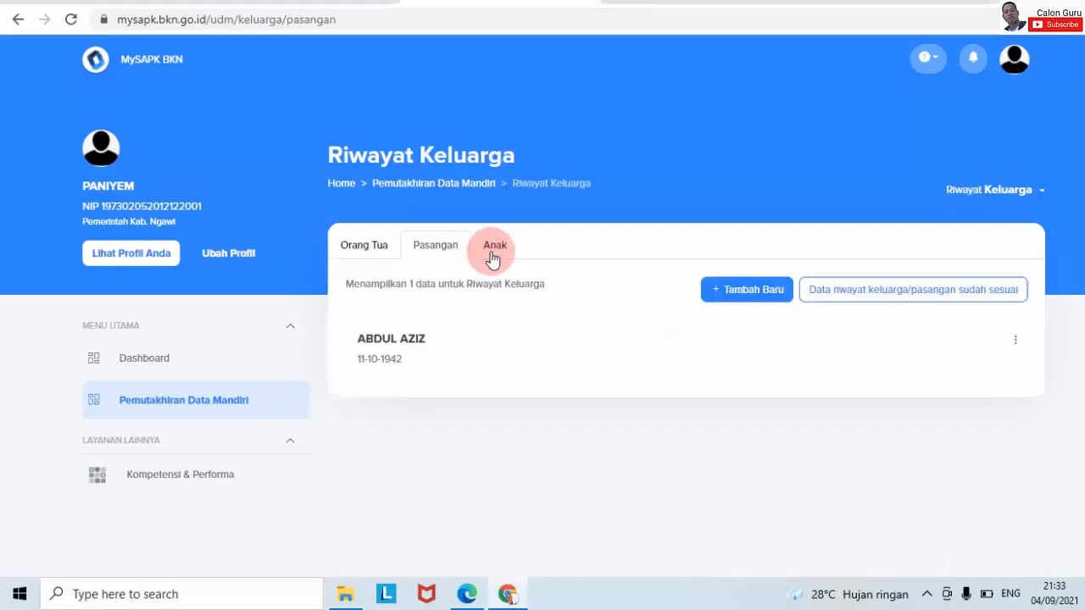
pyautogui.click(493, 248)
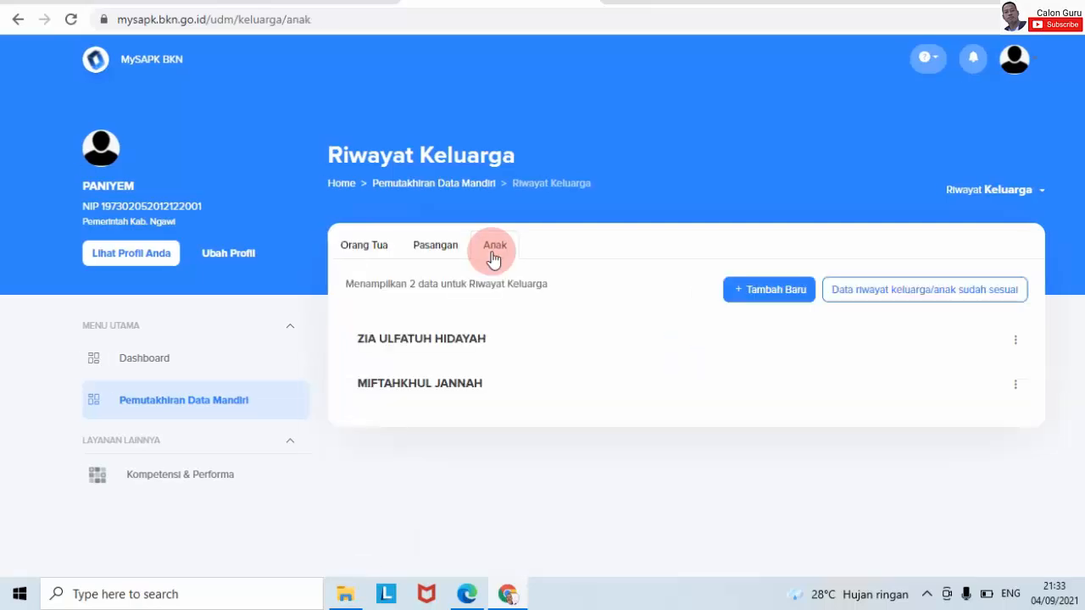
pyautogui.click(374, 248)
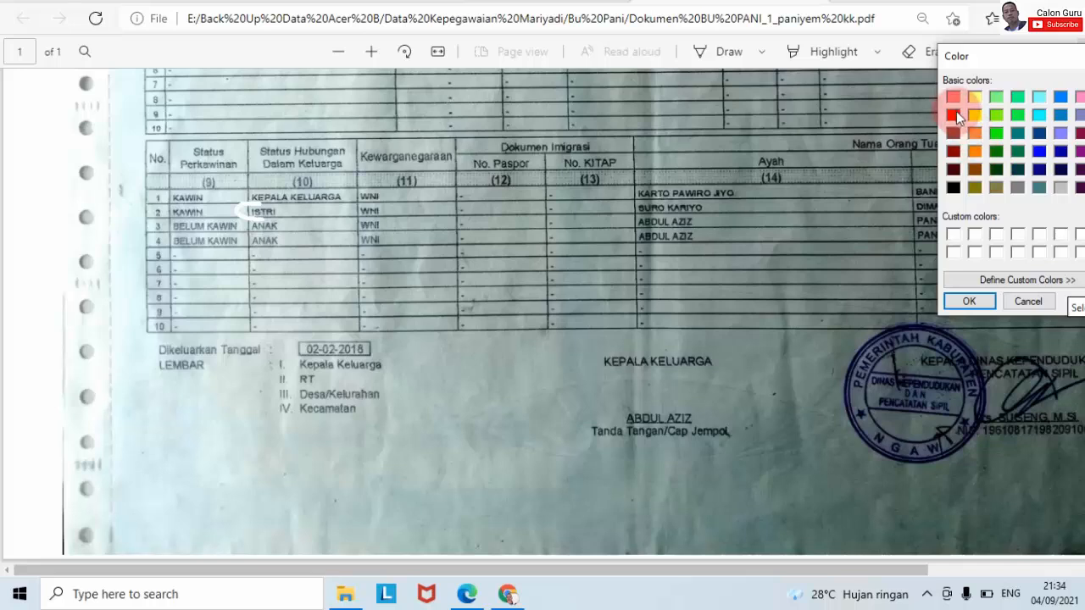
# - In red ink, circle ISTRI and row 2's father's and mother's names on the family card
pyautogui.click(953, 114)
pyautogui.click(968, 300)
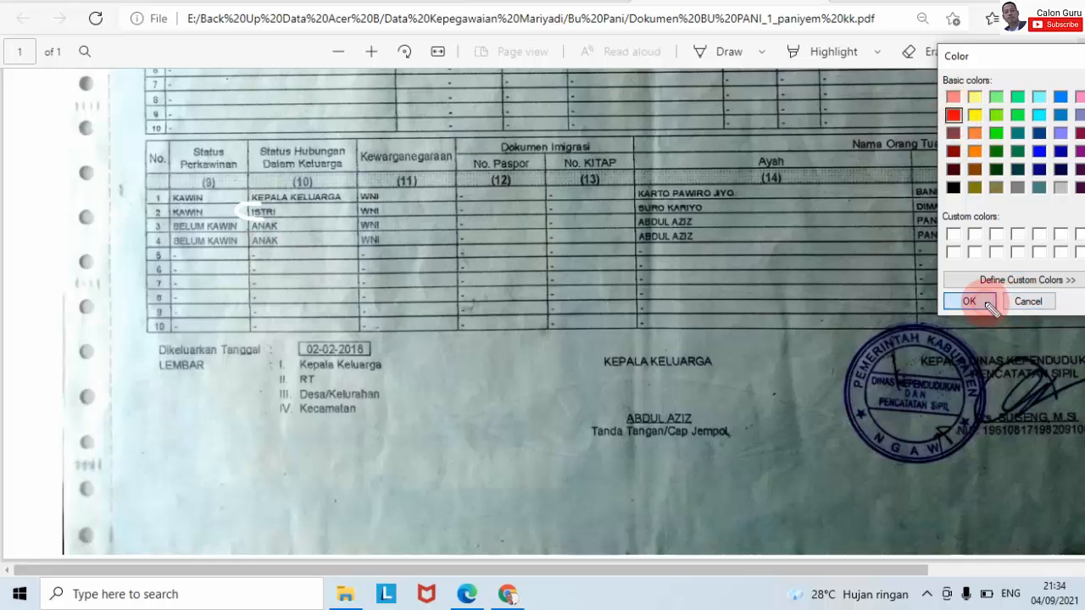
pyautogui.moveTo(273, 207)
pyautogui.mouseDown()
pyautogui.moveTo(239, 211)
pyautogui.moveTo(279, 210)
pyautogui.mouseUp()
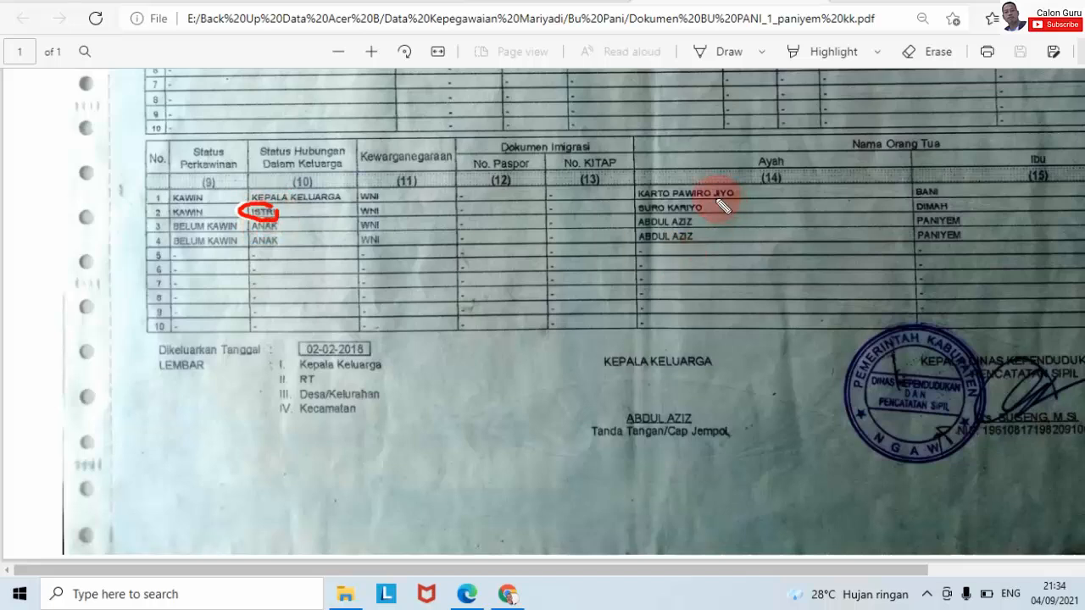
pyautogui.moveTo(702, 201); pyautogui.dragTo(676, 200)
pyautogui.moveTo(645, 200)
pyautogui.mouseDown()
pyautogui.moveTo(634, 210)
pyautogui.moveTo(690, 215)
pyautogui.mouseUp()
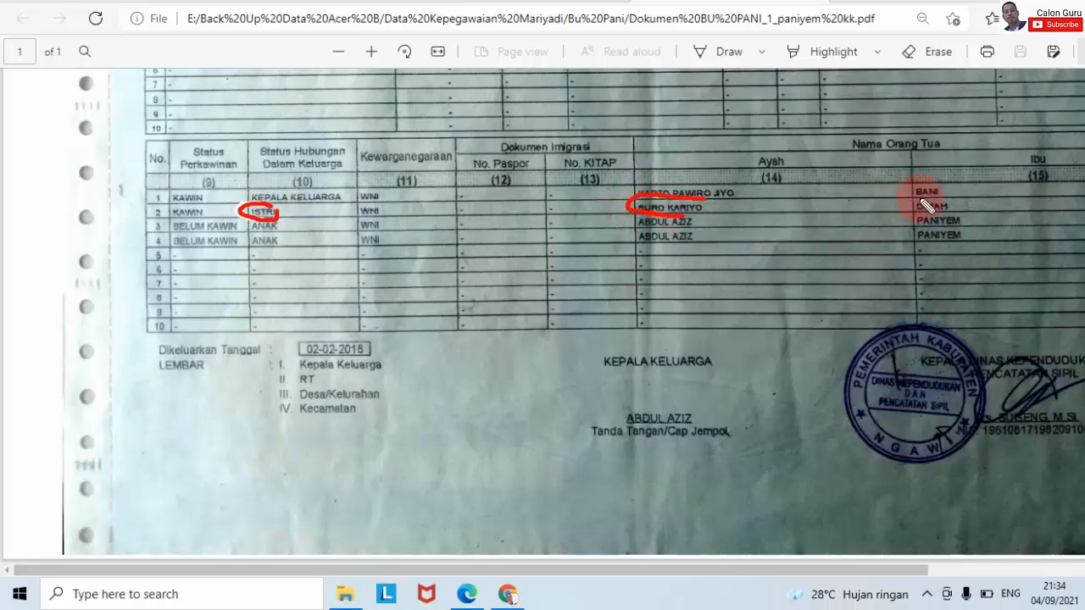
pyautogui.moveTo(937, 197)
pyautogui.mouseDown()
pyautogui.moveTo(913, 217)
pyautogui.moveTo(959, 208)
pyautogui.mouseUp()
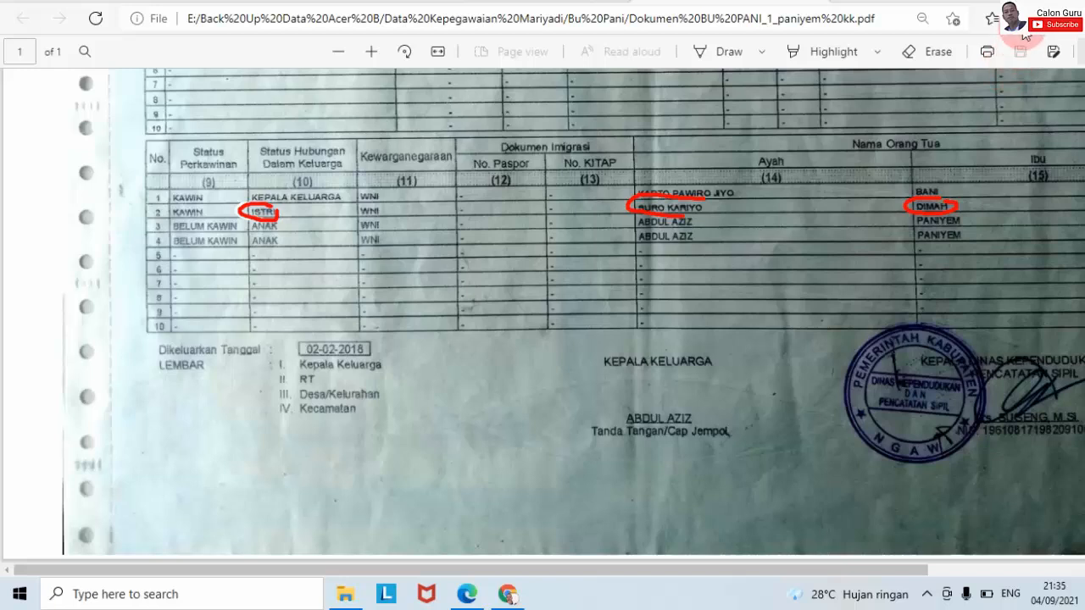
pyautogui.hotkey('alt', 'Tab')
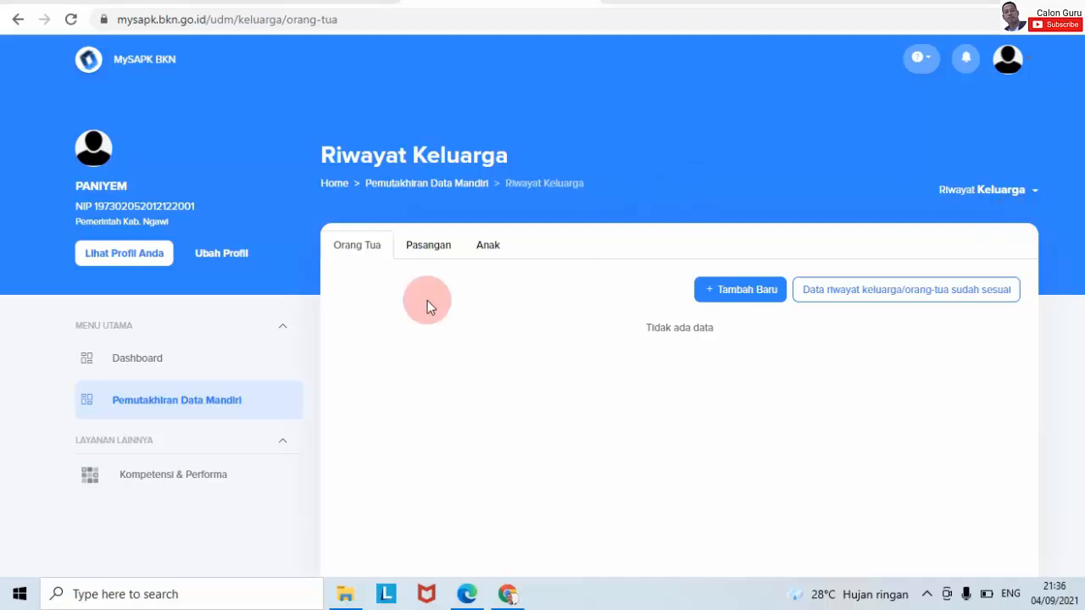
# - Open a new Tambah Data Riwayat Orang Tua form and scroll through its fields
pyautogui.click(742, 289)
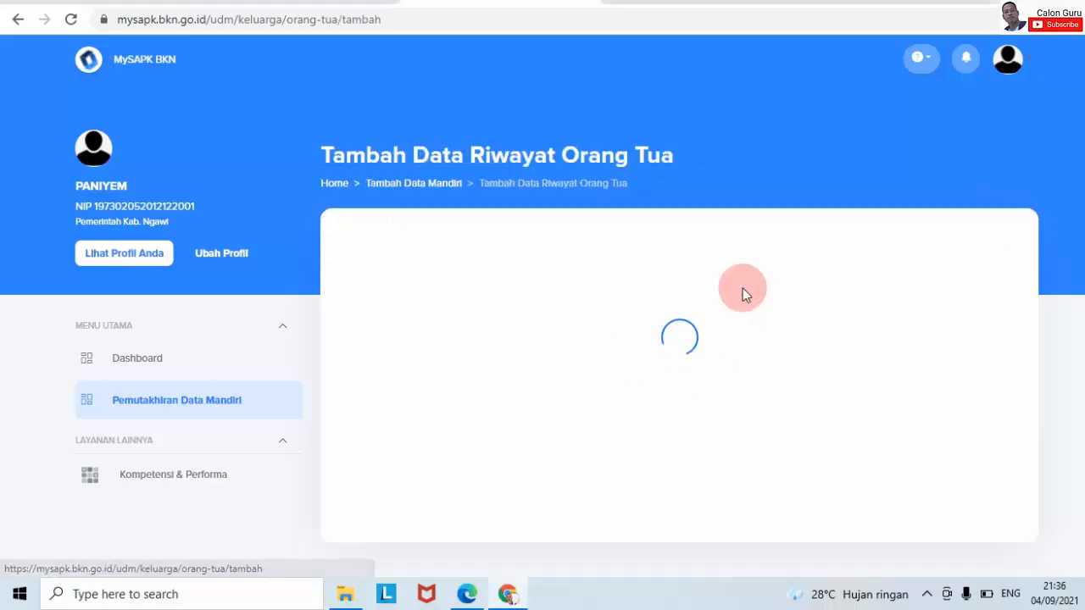
pyautogui.scroll(-2, 542, 339)
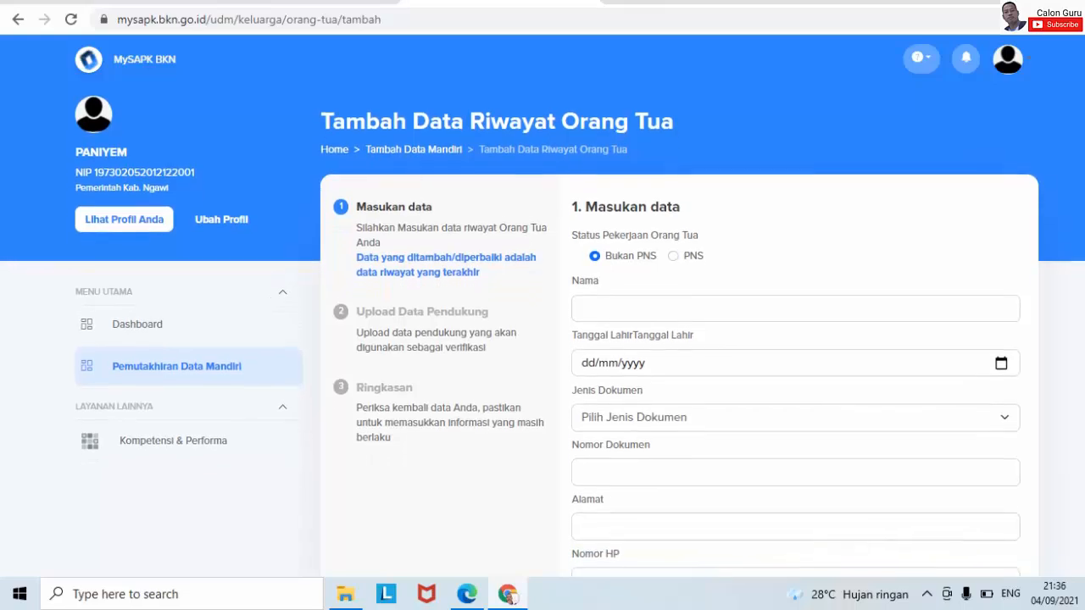
pyautogui.scroll(-4, 543, 339)
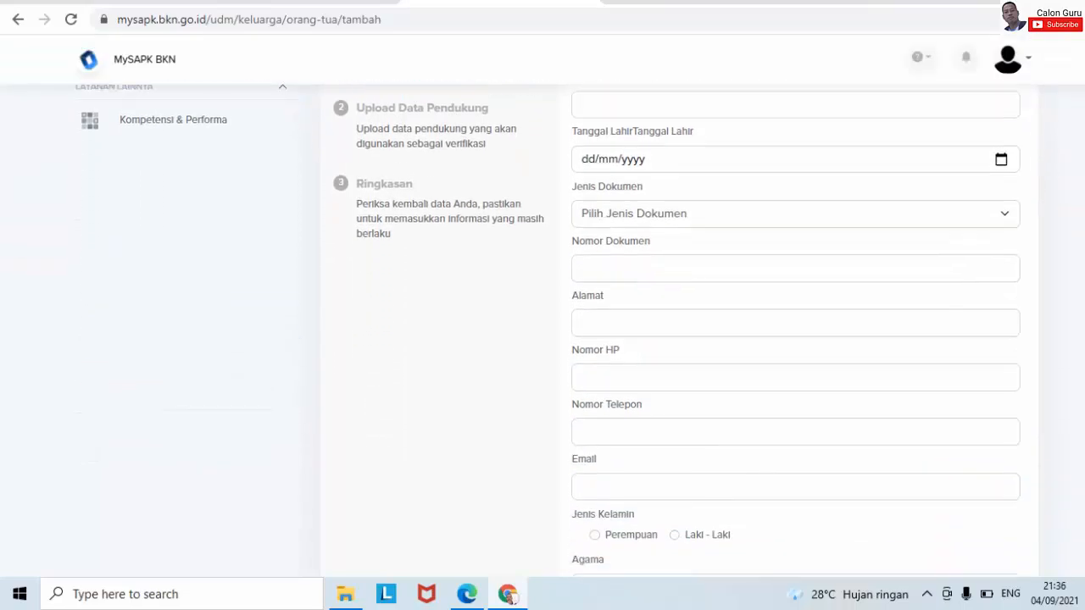
pyautogui.scroll(5, 542, 339)
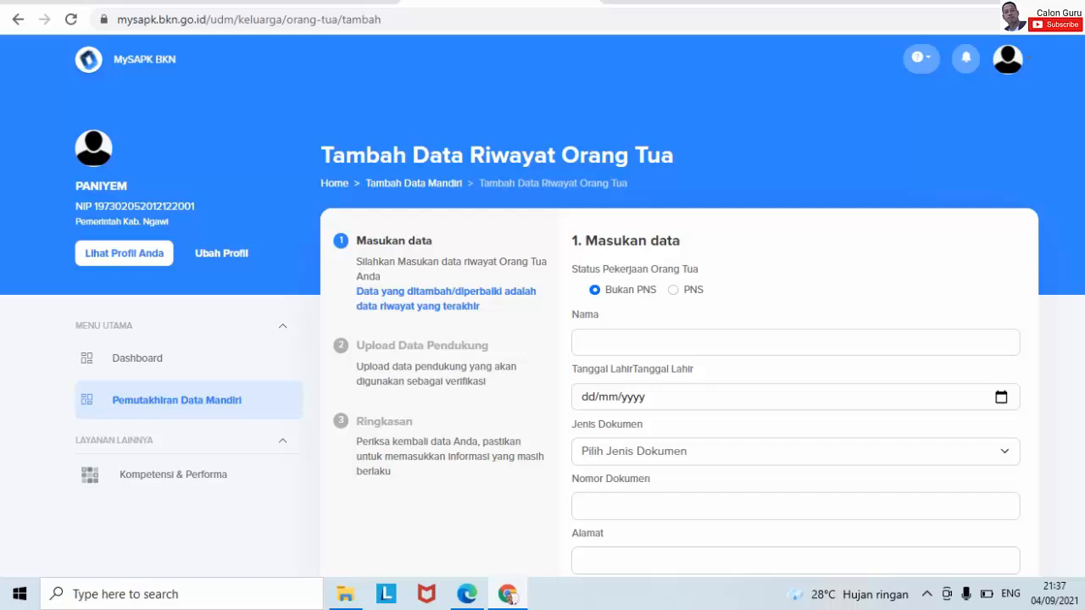
pyautogui.scroll(-6, 678, 339)
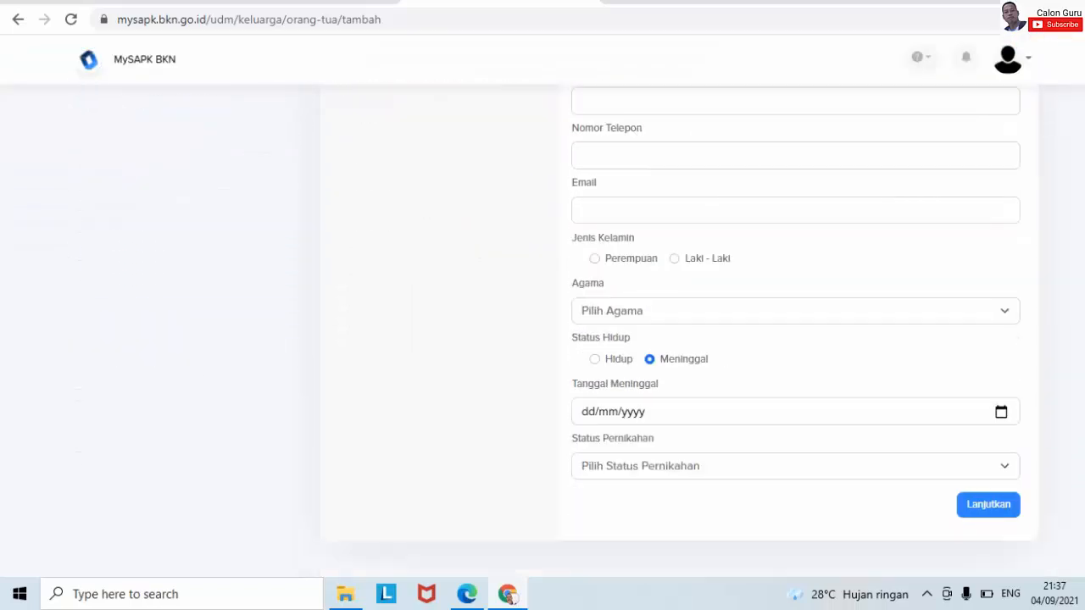
pyautogui.scroll(8, 542, 339)
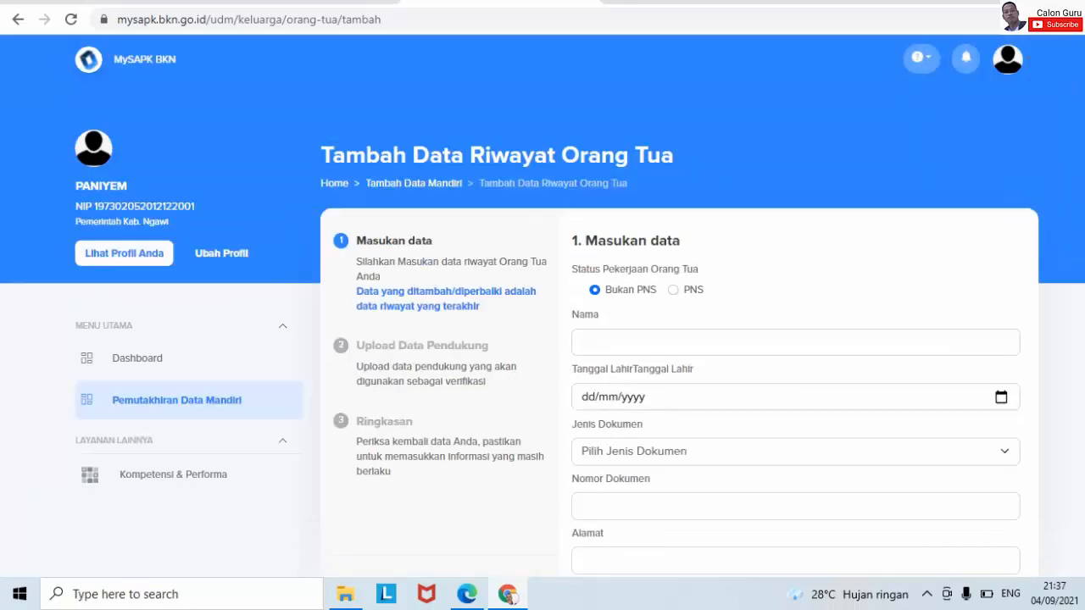
pyautogui.scroll(-2, 542, 339)
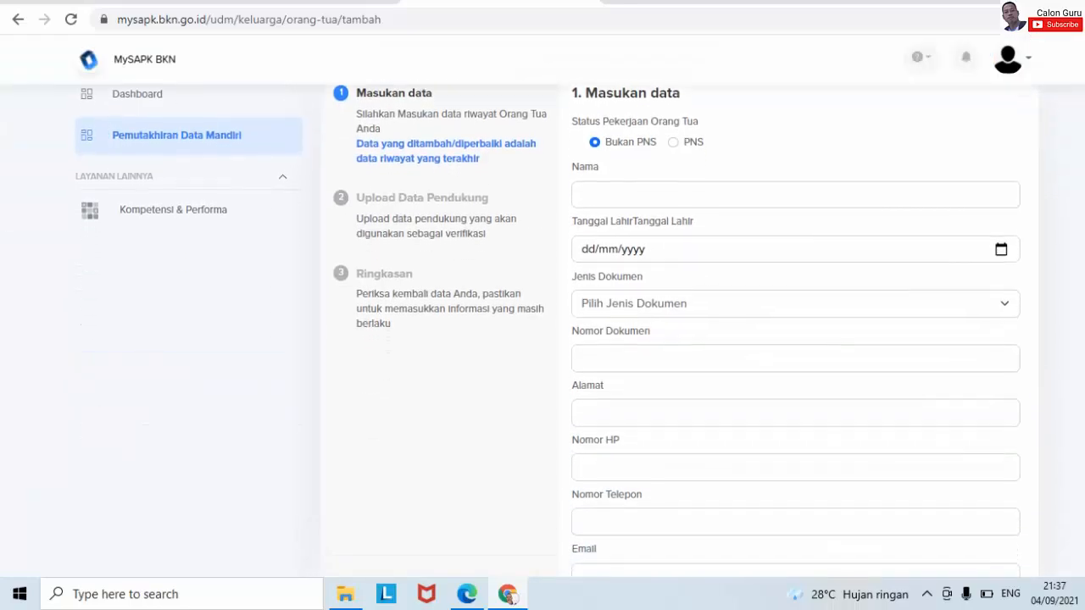
pyautogui.scroll(-5, 678, 338)
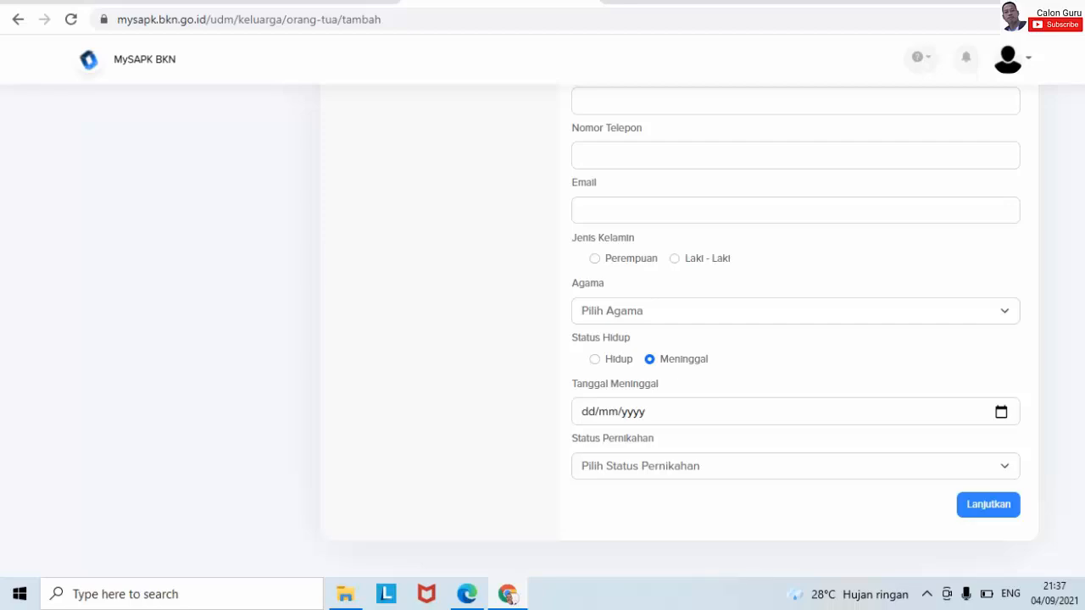
pyautogui.scroll(5, 677, 339)
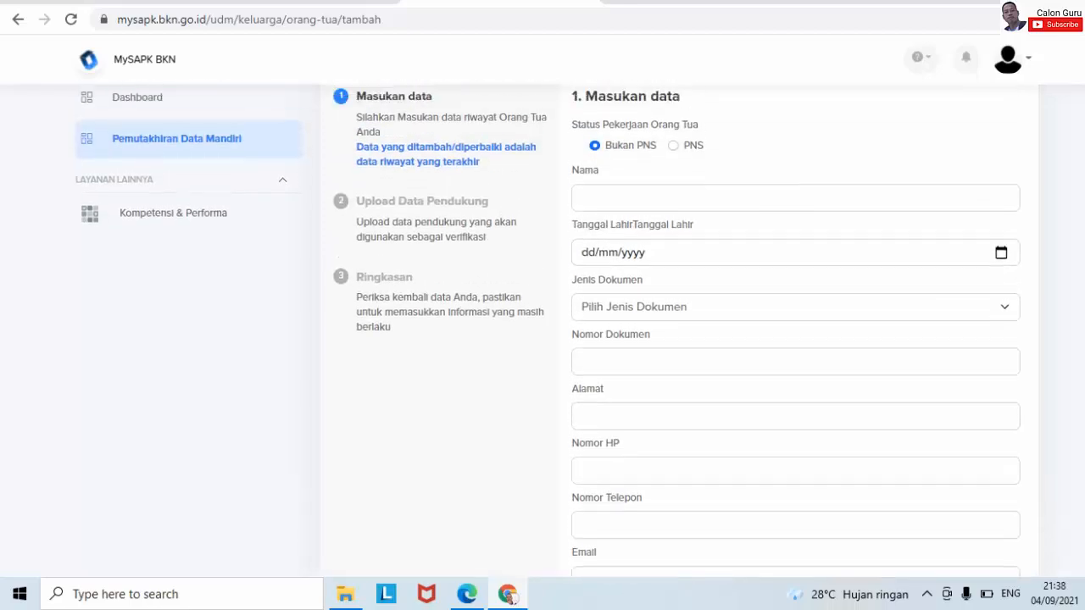
pyautogui.scroll(1, 678, 339)
pyautogui.scroll(-1, 556, 331)
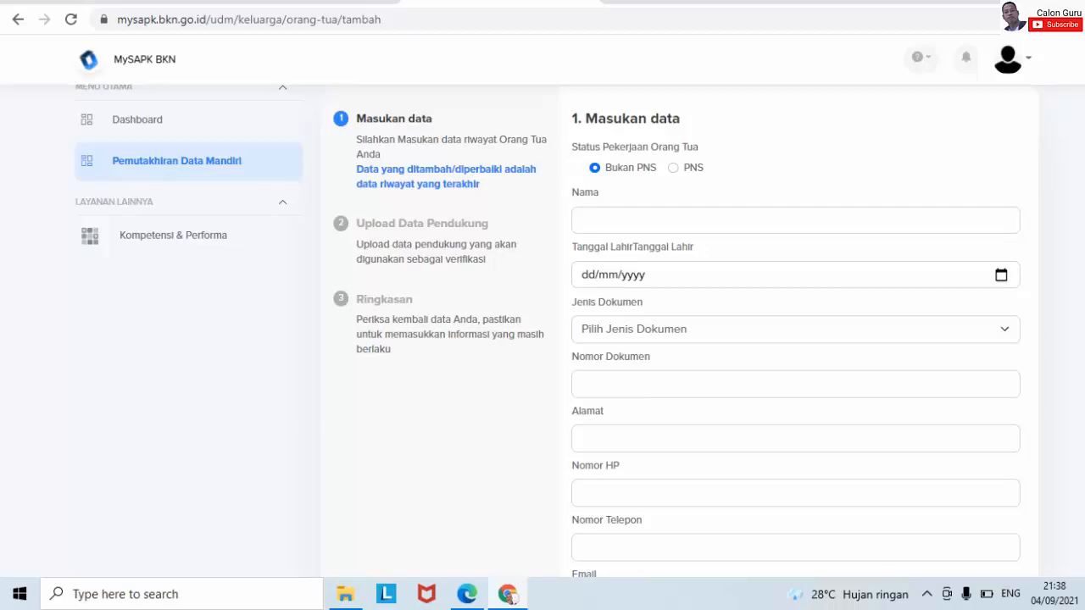
pyautogui.scroll(-4, 556, 332)
pyautogui.scroll(5, 556, 331)
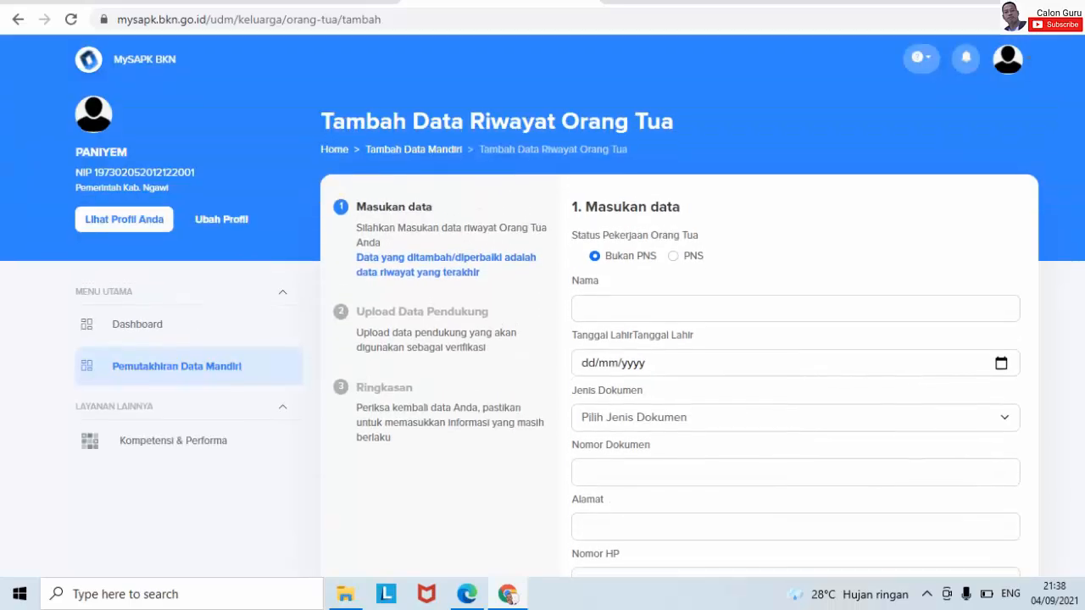
pyautogui.scroll(-1, 556, 331)
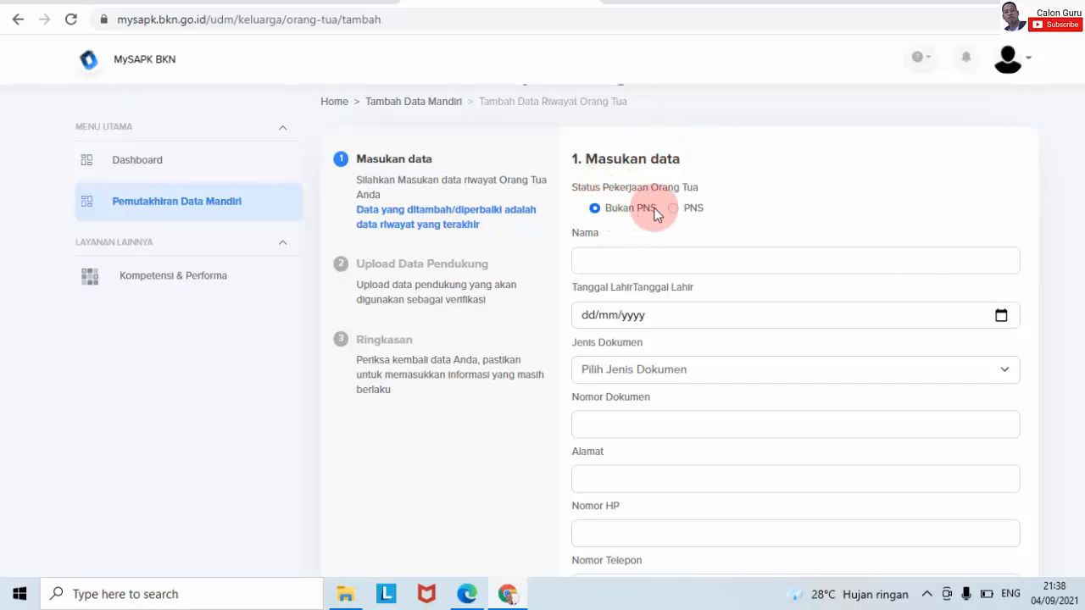
# - Try the PNS employment status, then set the parent back to Bukan PNS
pyautogui.click(672, 208)
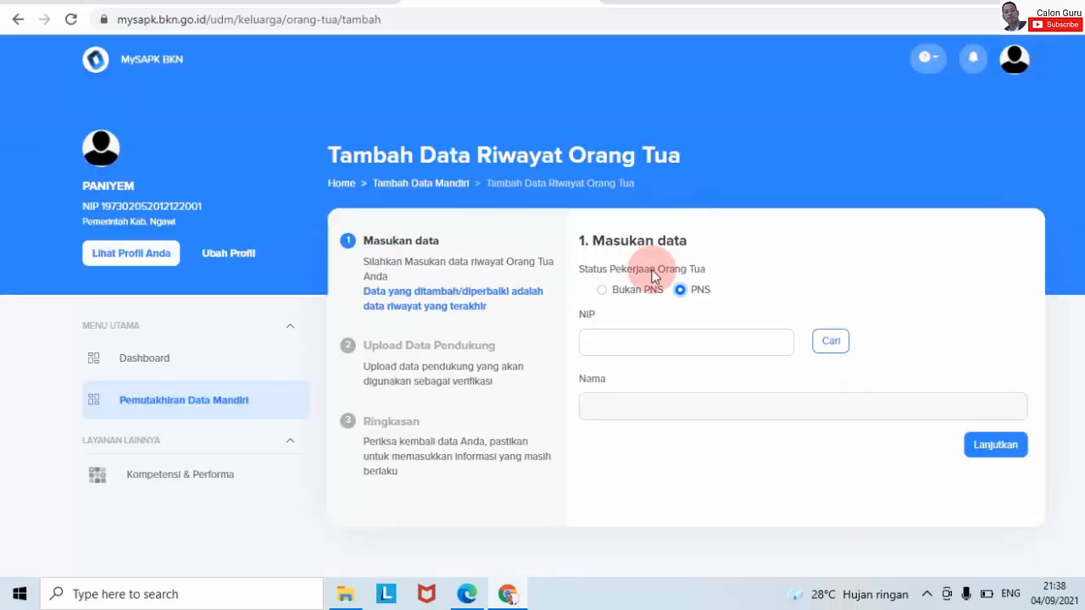
pyautogui.click(601, 291)
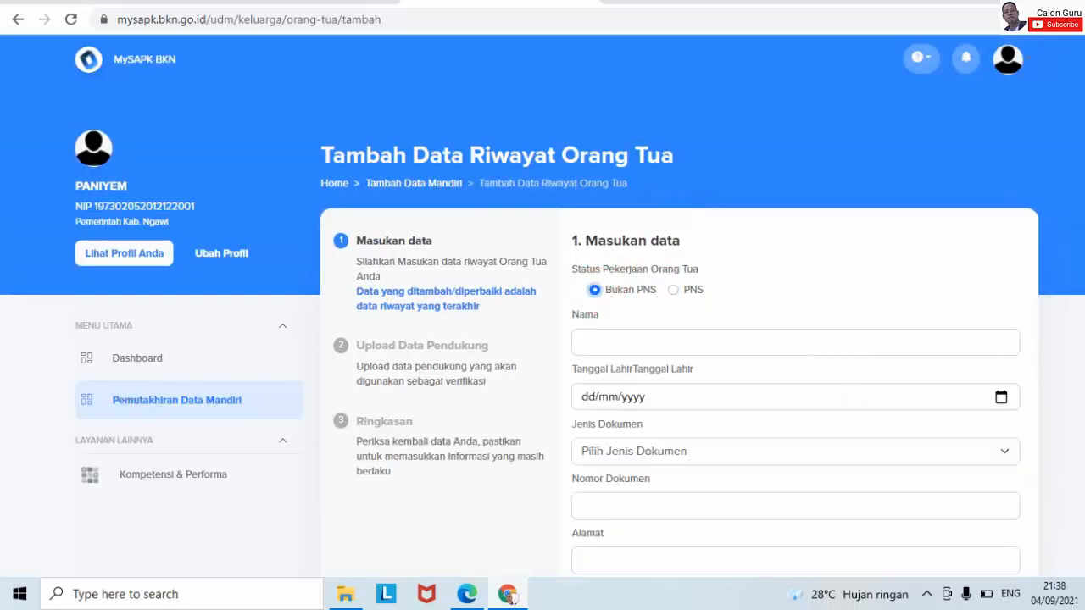
pyautogui.scroll(-1, 630, 179)
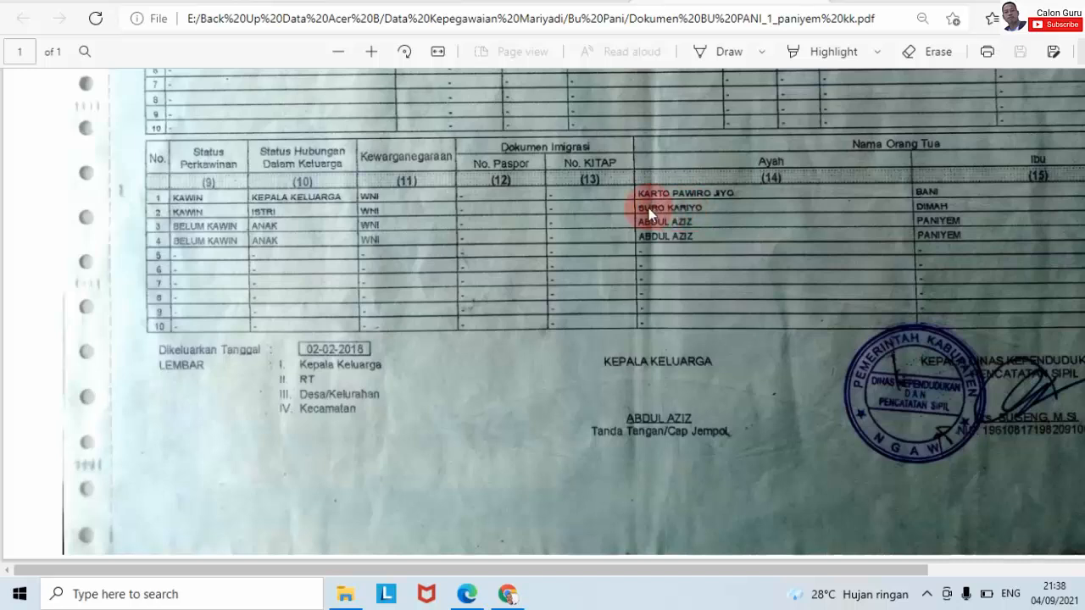
# - Enter the father's full name in capital letters in the Nama field
pyautogui.click(506, 594)
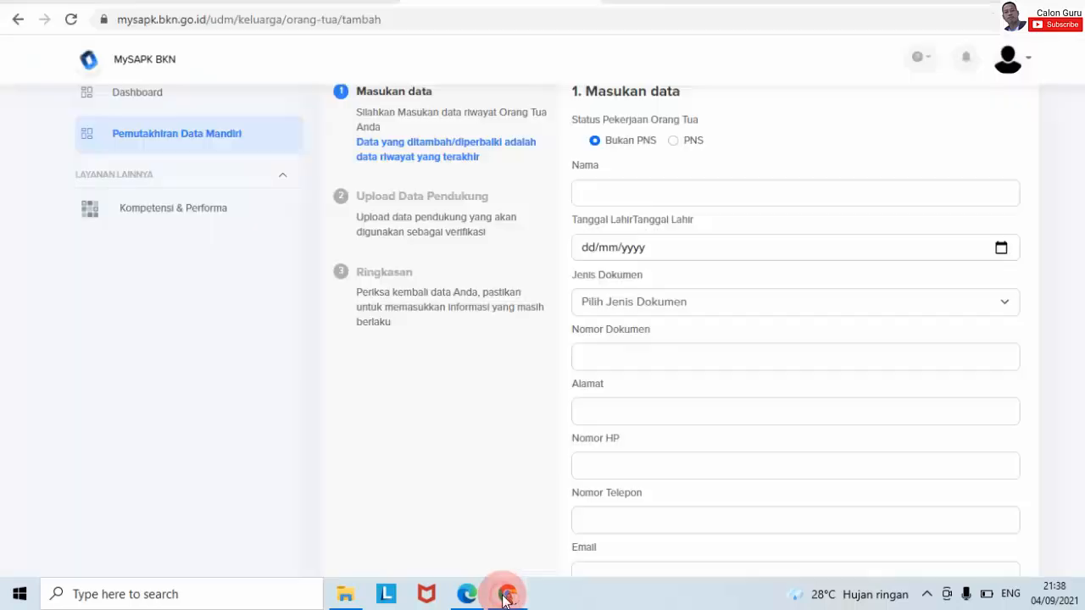
pyautogui.click(598, 192)
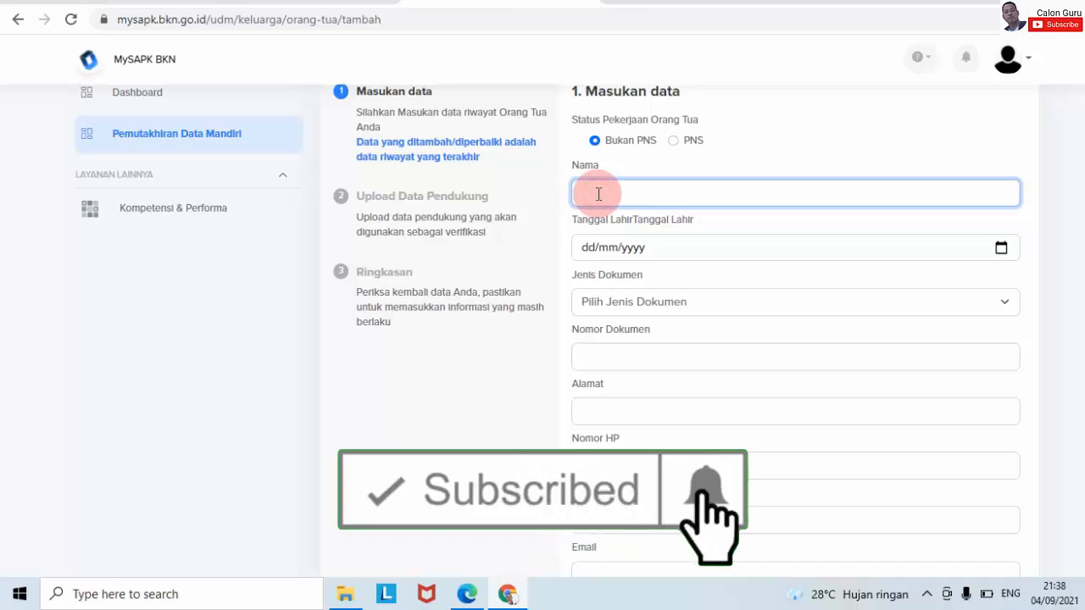
pyautogui.press('capslock')
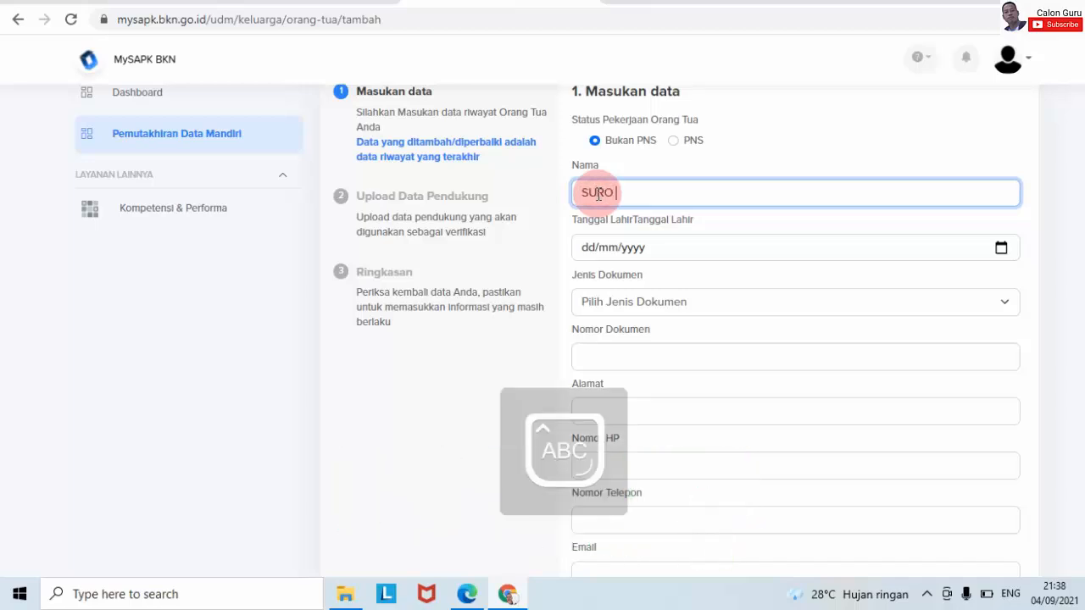
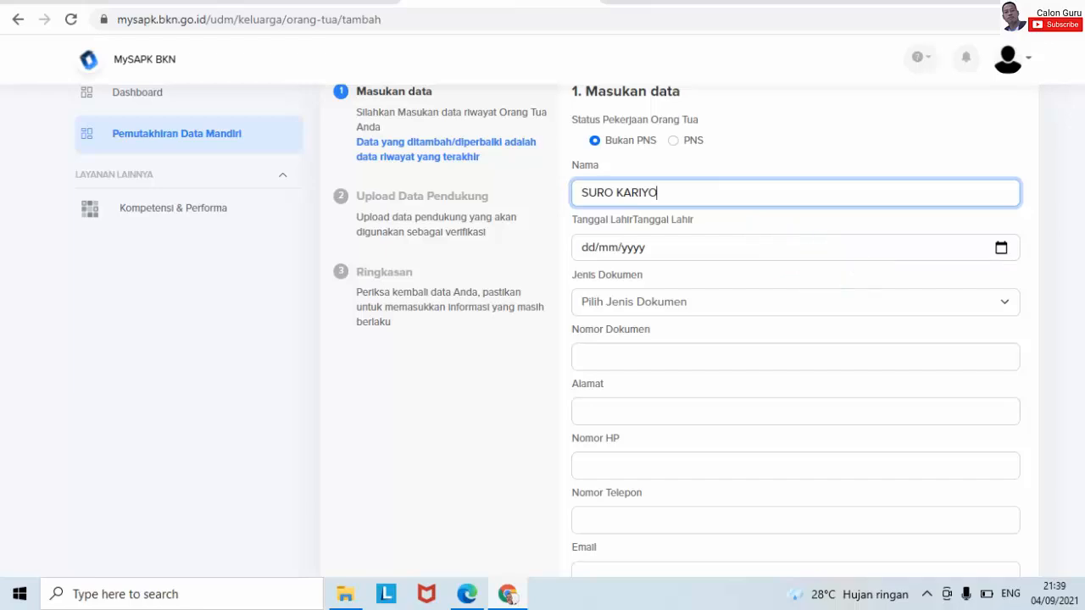
pyautogui.scroll(-1, 797, 193)
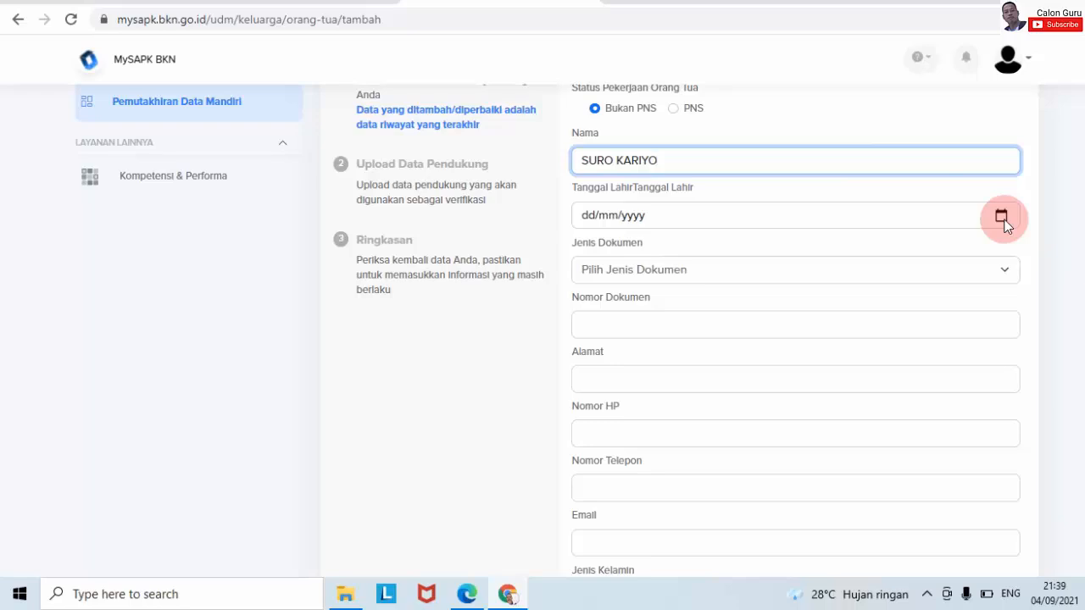
# - Press Lanjutkan to reveal required-field warnings on the remaining empty fields
pyautogui.scroll(-4, 1058, 504)
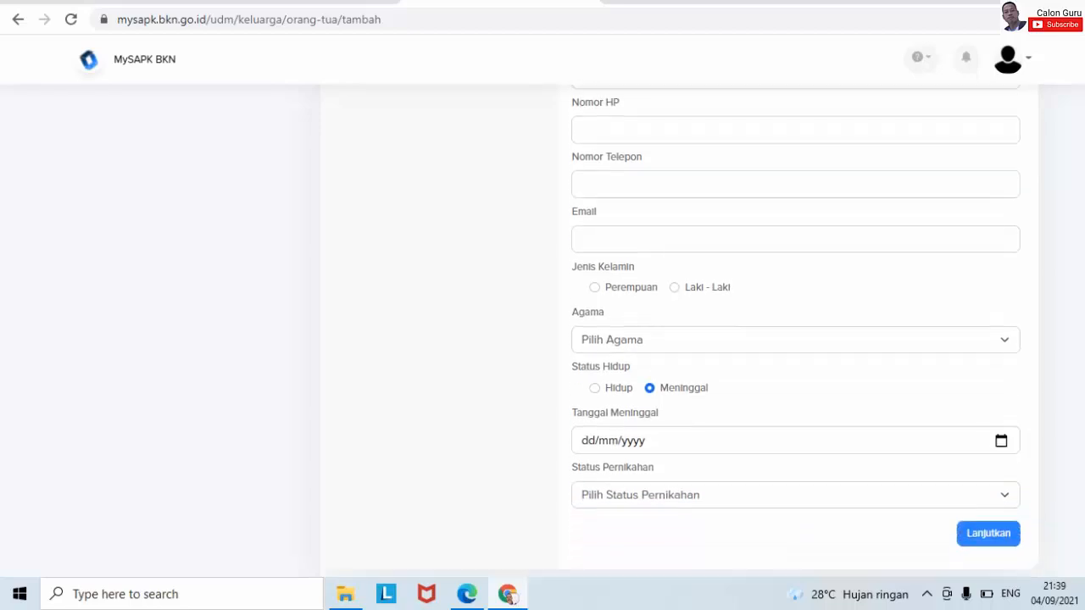
pyautogui.click(999, 523)
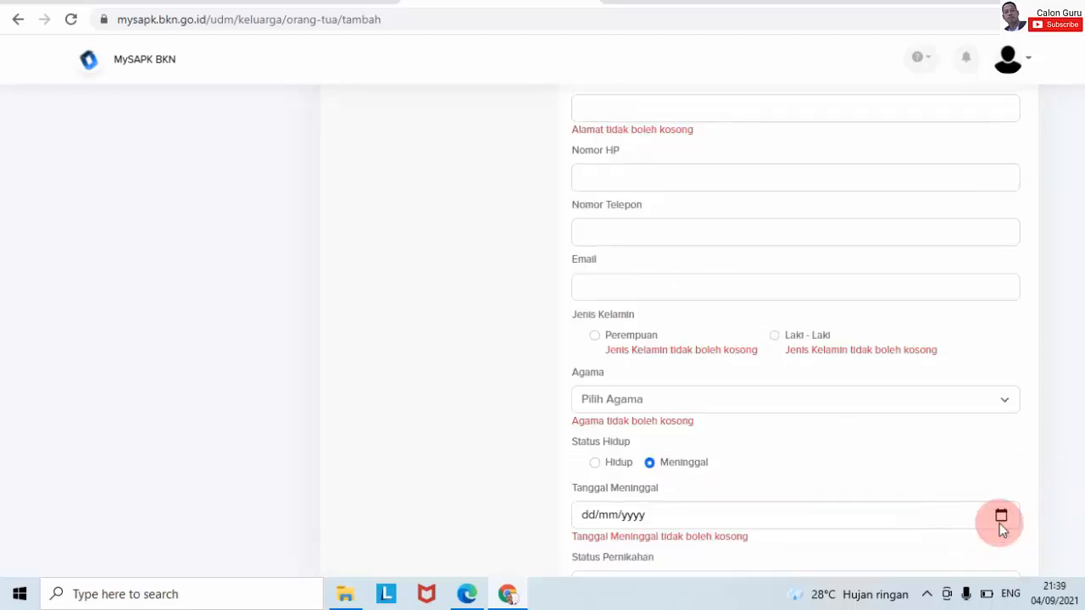
pyautogui.scroll(4, 764, 273)
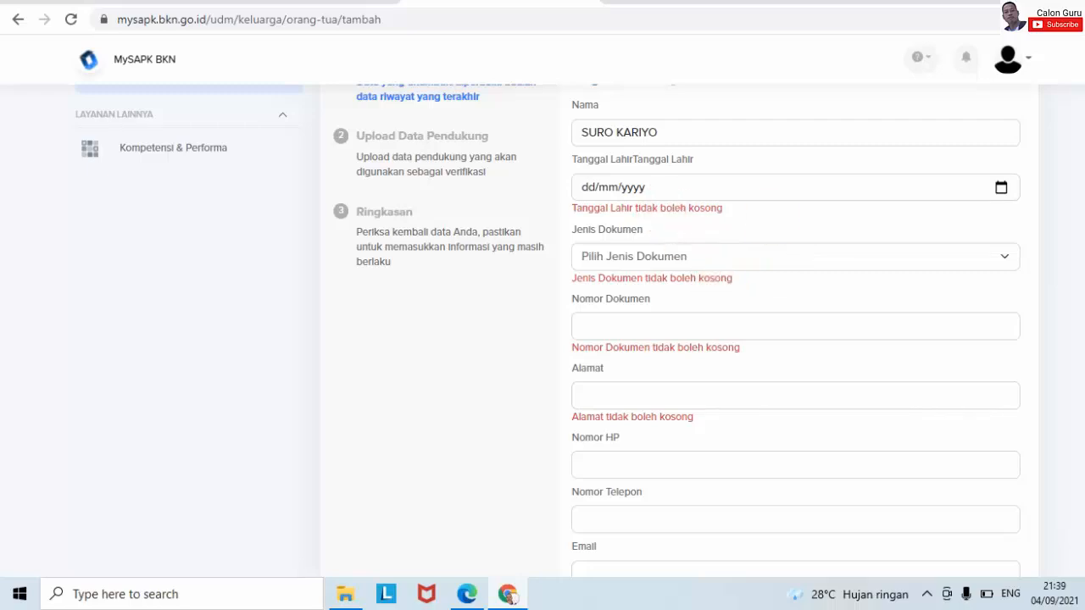
pyautogui.scroll(1, 764, 331)
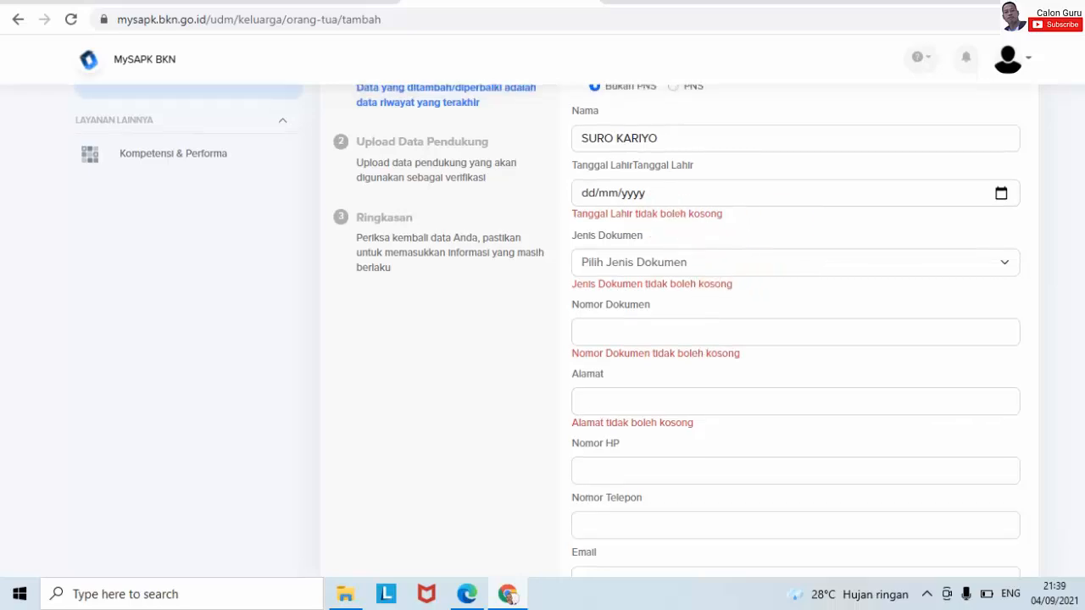
# - Set Tanggal Lahir to 01/06/1930 by picking 1930, June and day 1 in the calendar
pyautogui.click(1001, 194)
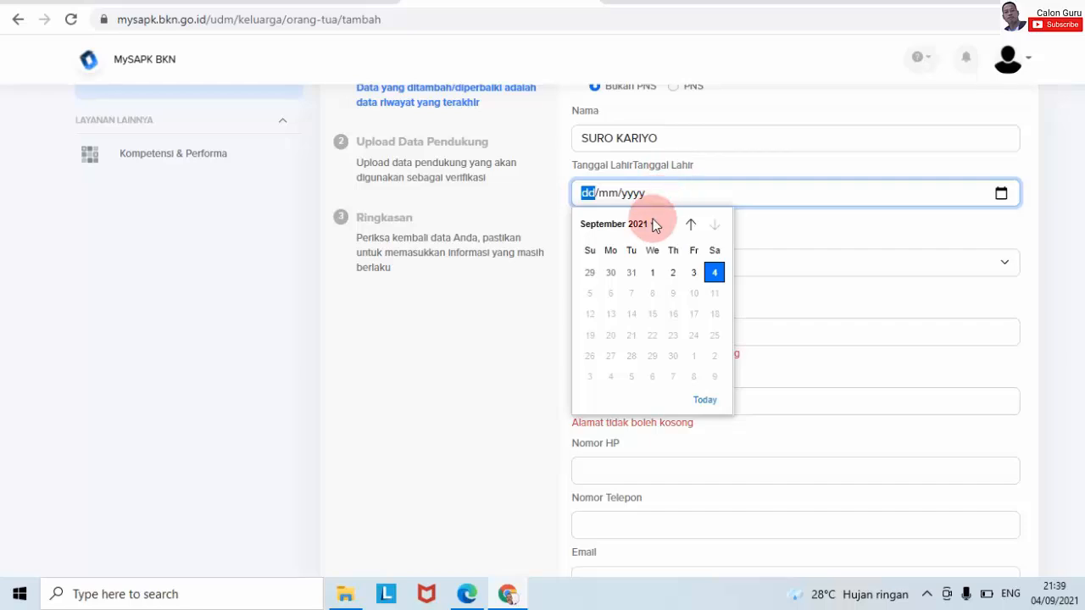
pyautogui.click(651, 225)
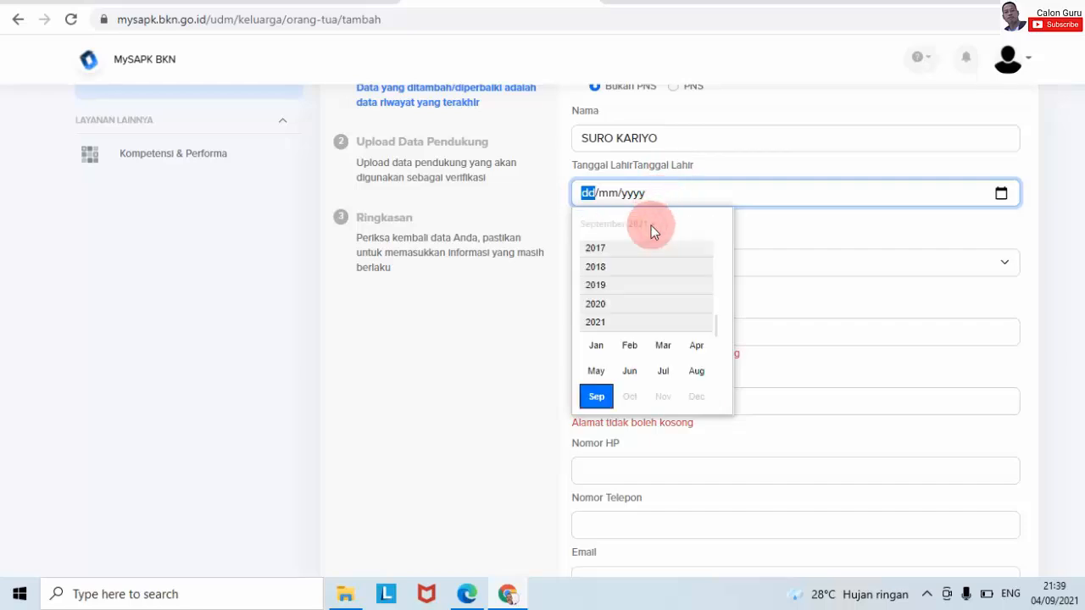
pyautogui.scroll(5, 707, 249)
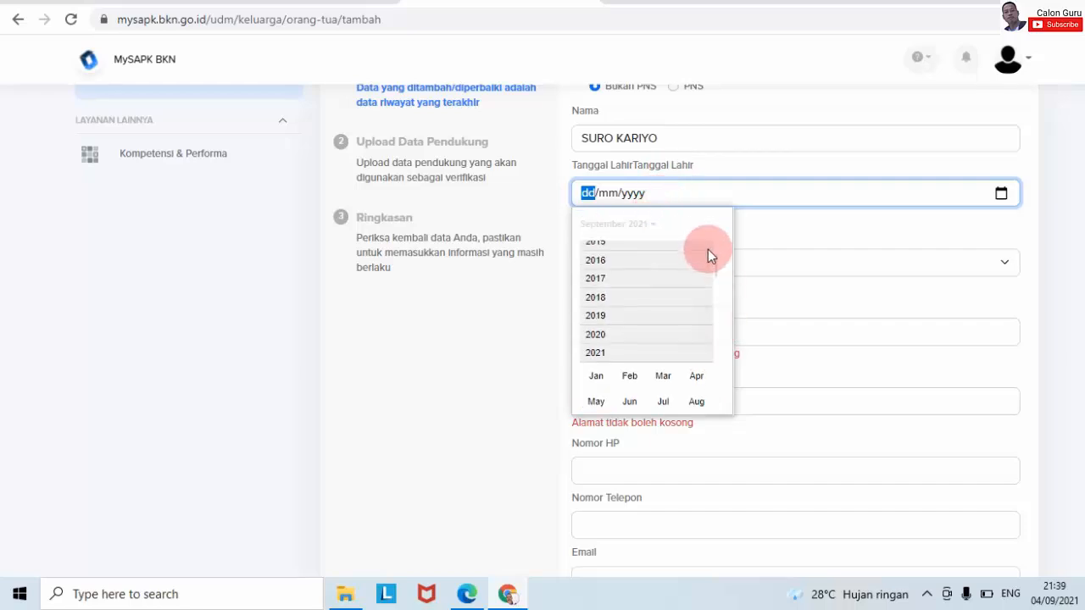
pyautogui.click(707, 234)
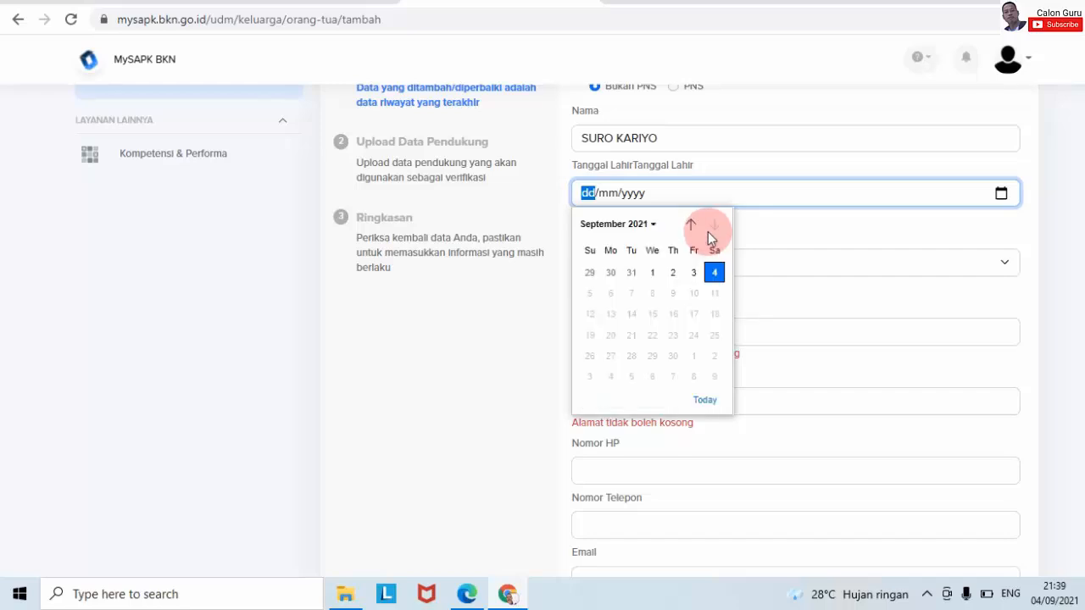
pyautogui.click(650, 224)
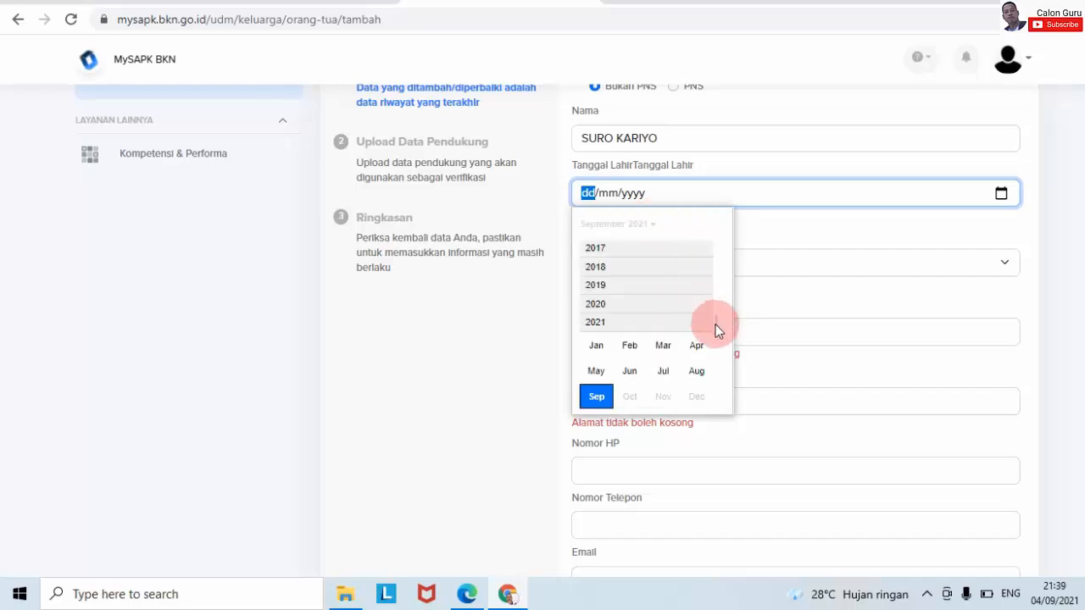
pyautogui.scroll(5, 715, 329)
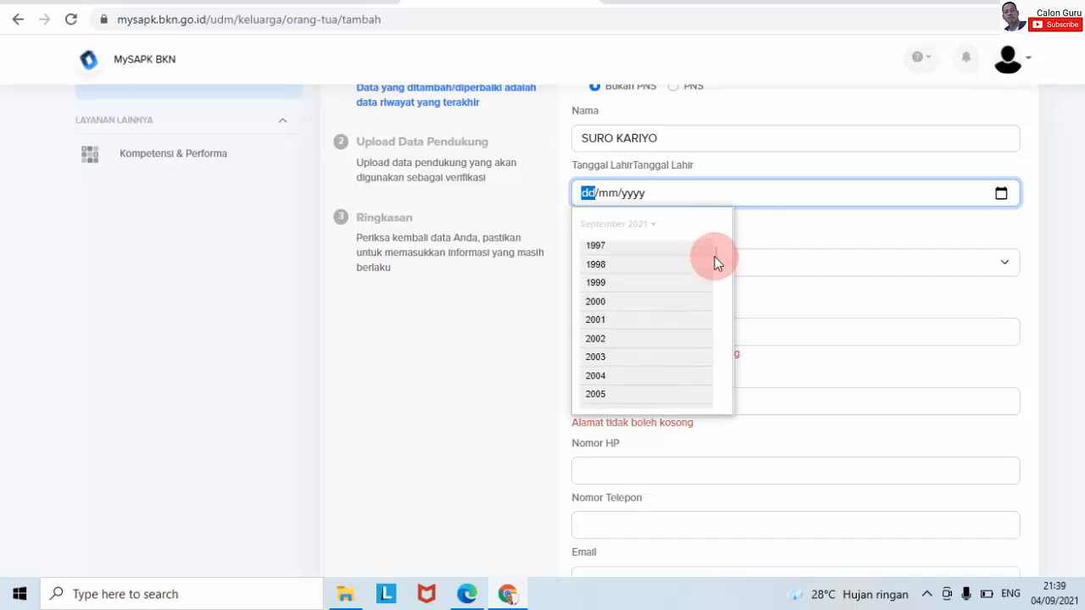
pyautogui.scroll(12, 714, 257)
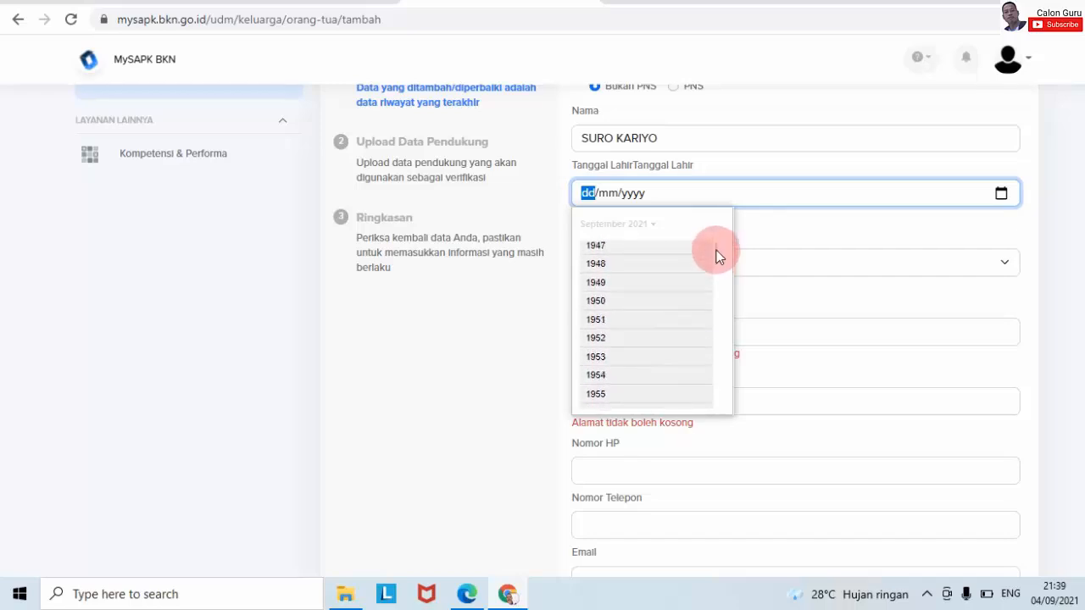
pyautogui.scroll(5, 716, 256)
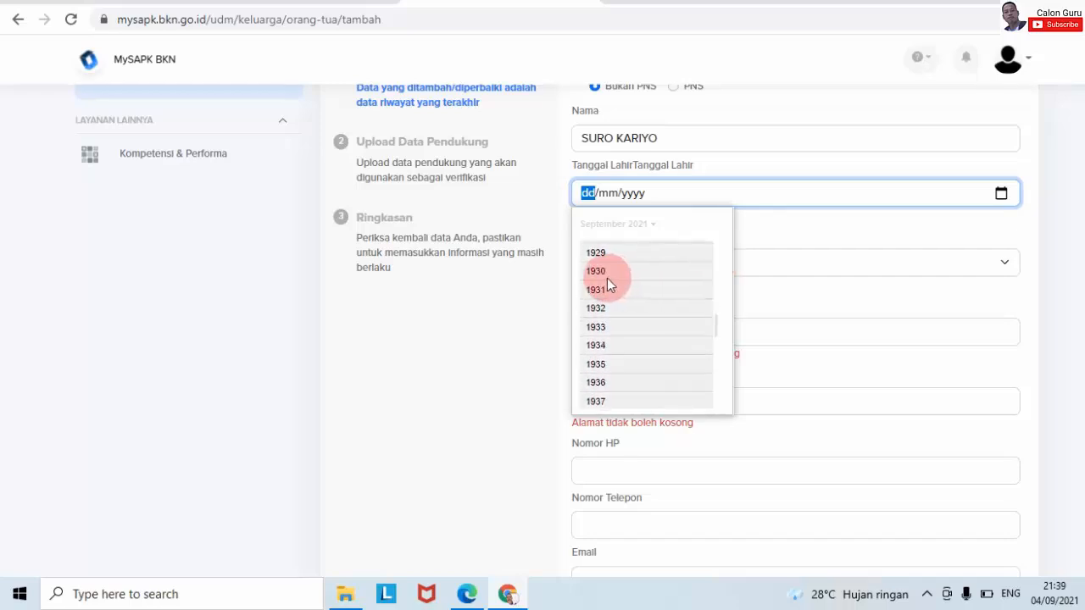
pyautogui.click(605, 273)
pyautogui.click(629, 297)
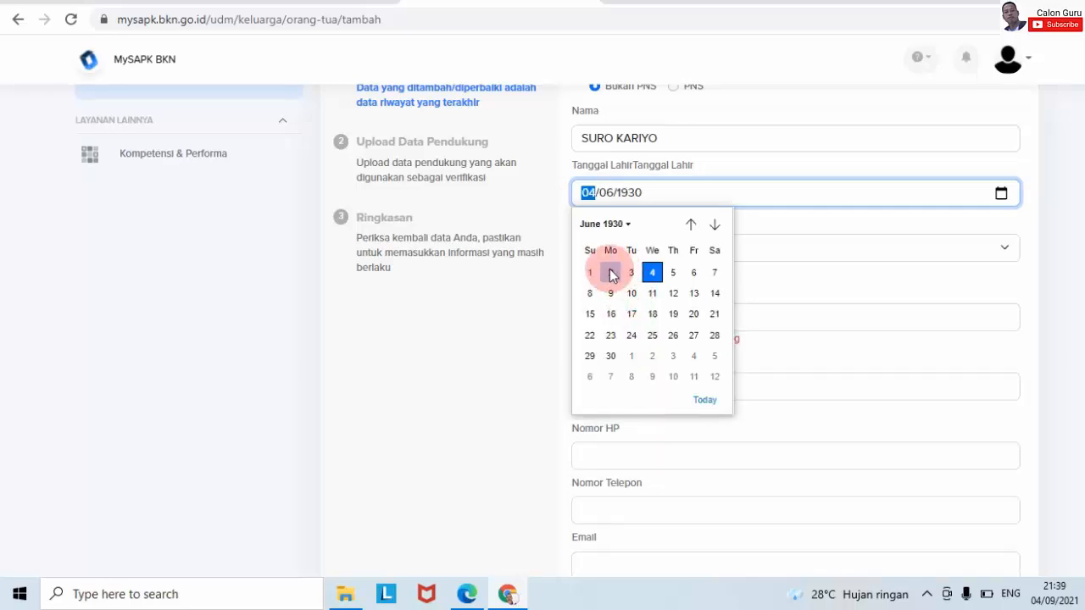
pyautogui.click(591, 273)
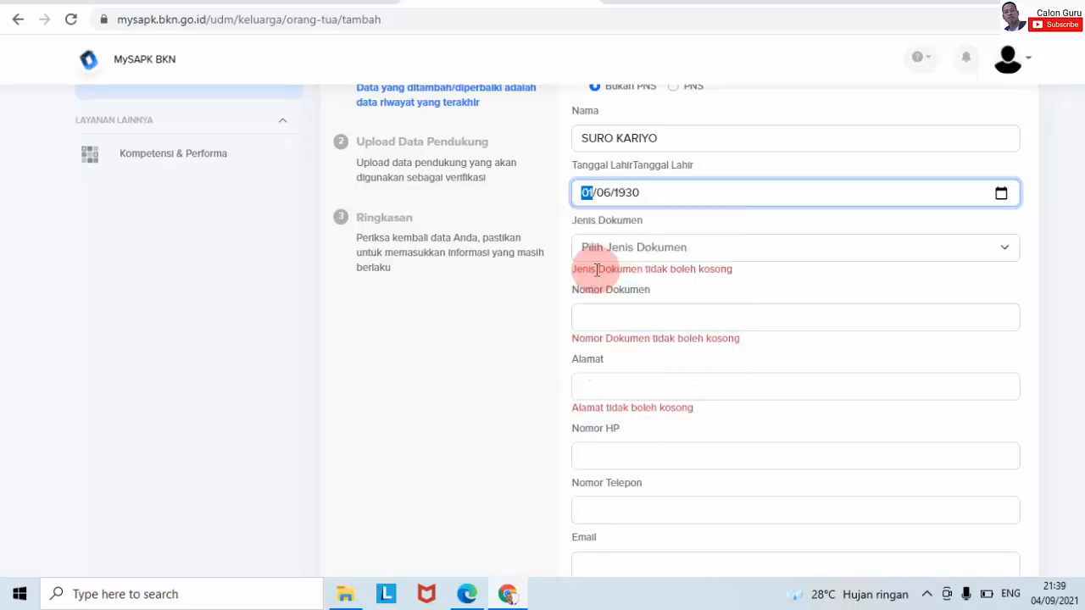
pyautogui.click(1071, 239)
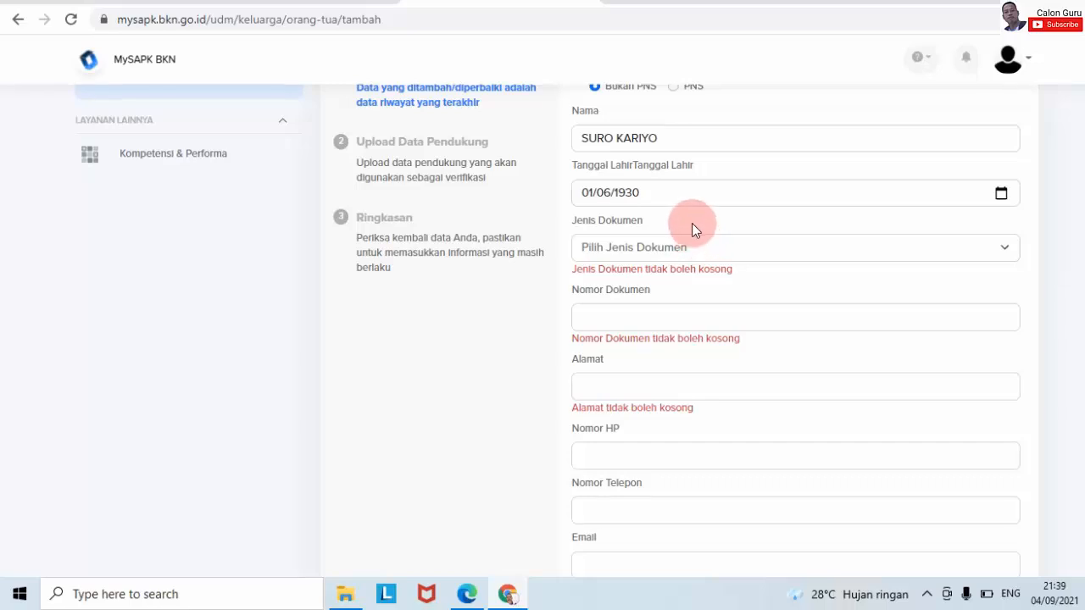
# - Choose KTP / KIA as document type and enter 0 for Nomor Dokumen and Alamat
pyautogui.click(996, 250)
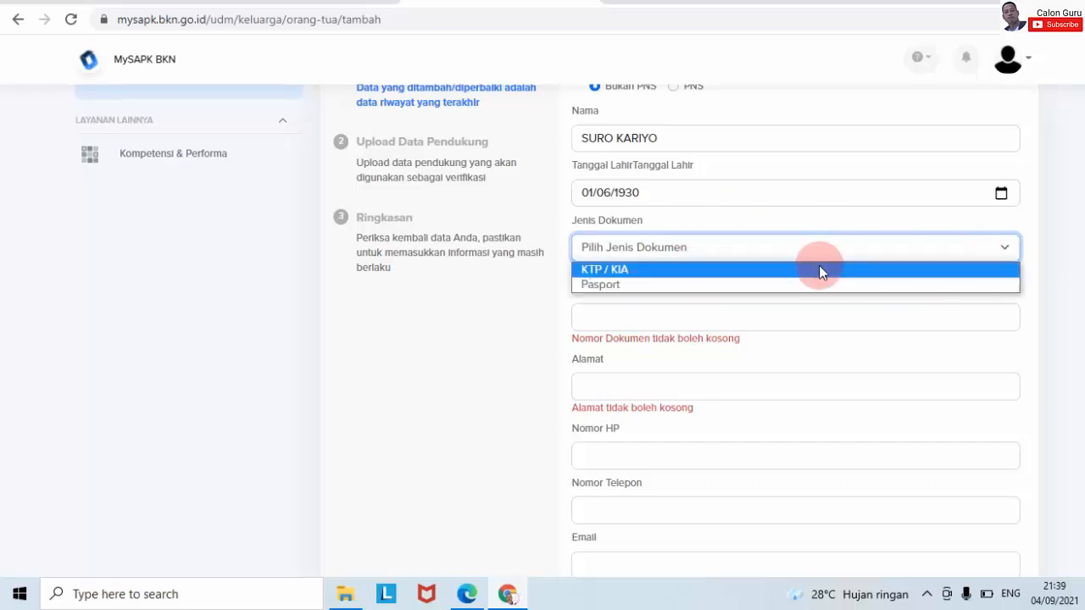
pyautogui.click(817, 269)
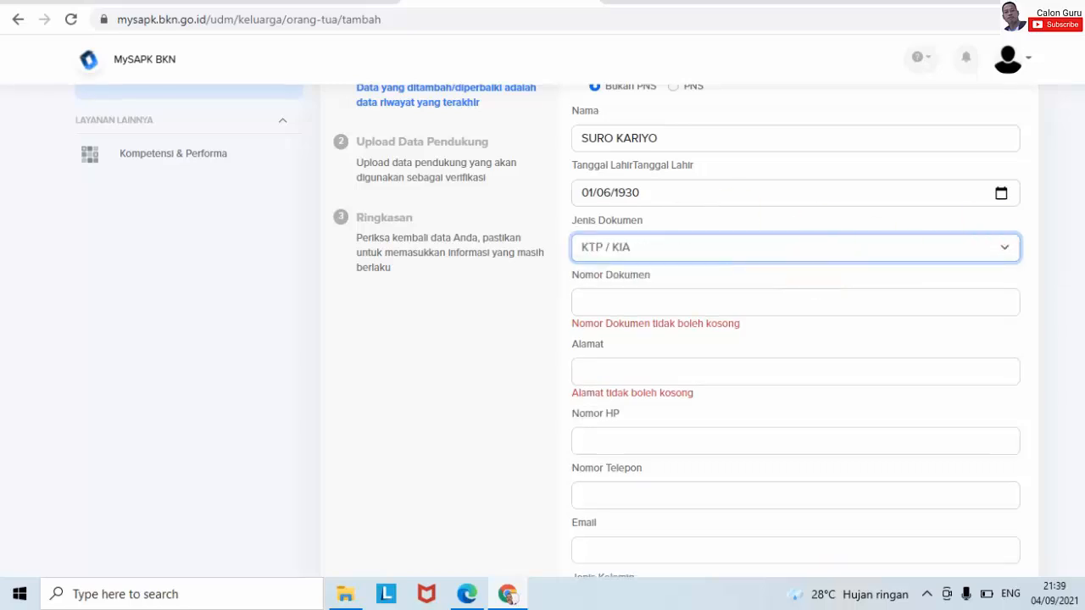
pyautogui.scroll(-1, 816, 254)
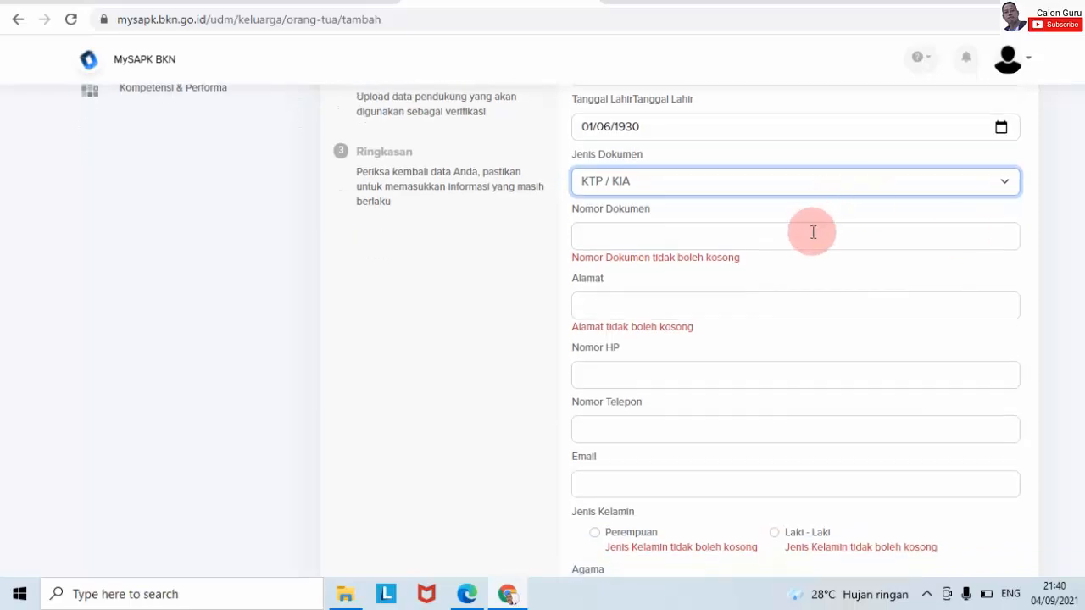
pyautogui.click(812, 236)
pyautogui.write('0')
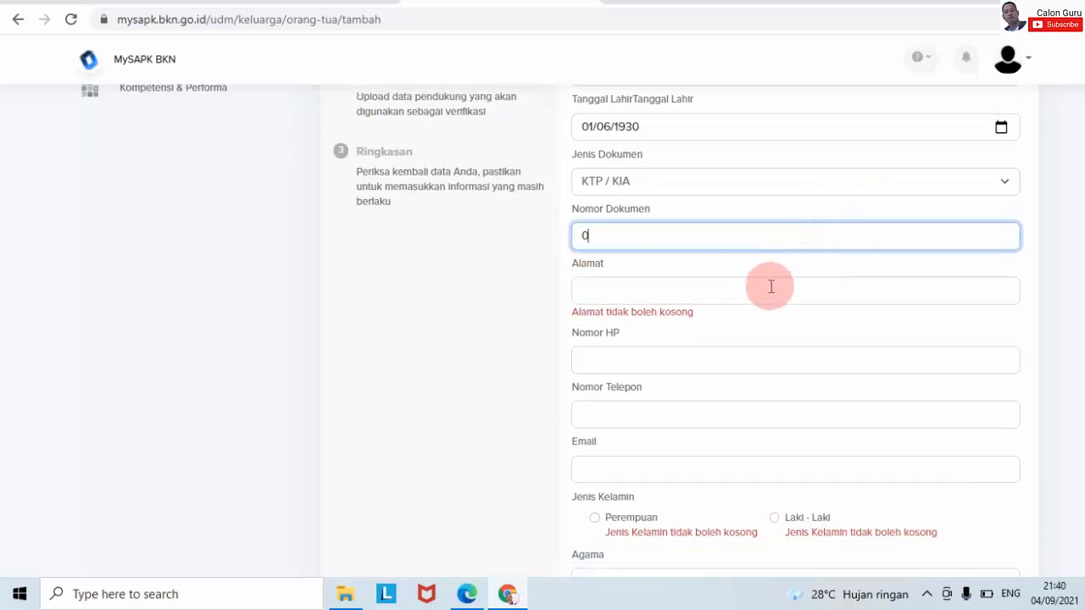
pyautogui.click(771, 287)
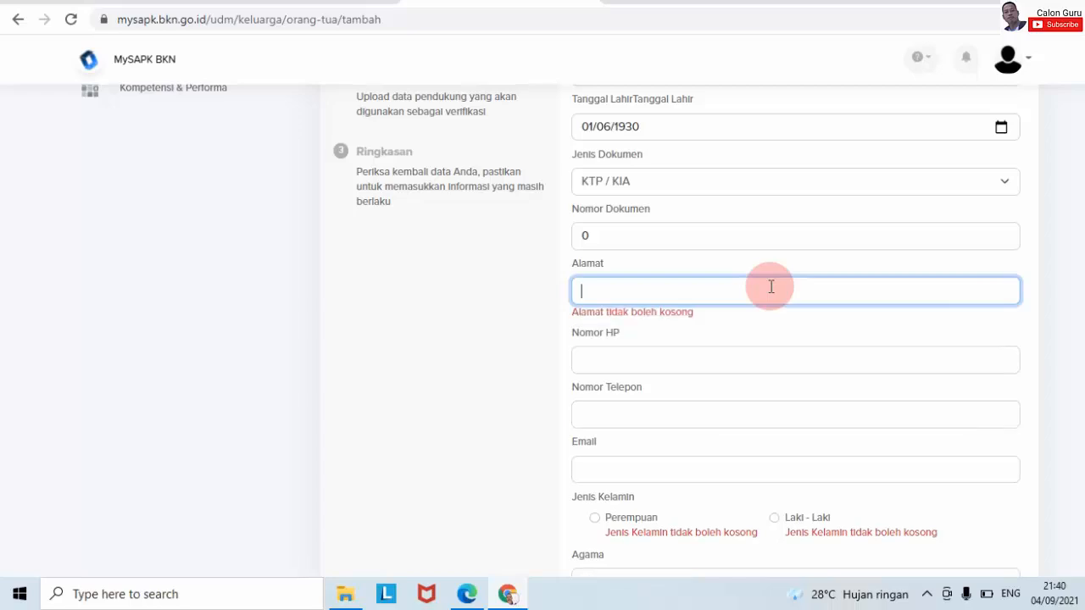
pyautogui.write('0')
# - Fill Nomor HP, Nomor Telepon and Email with 0 each
pyautogui.click(733, 346)
pyautogui.write('0')
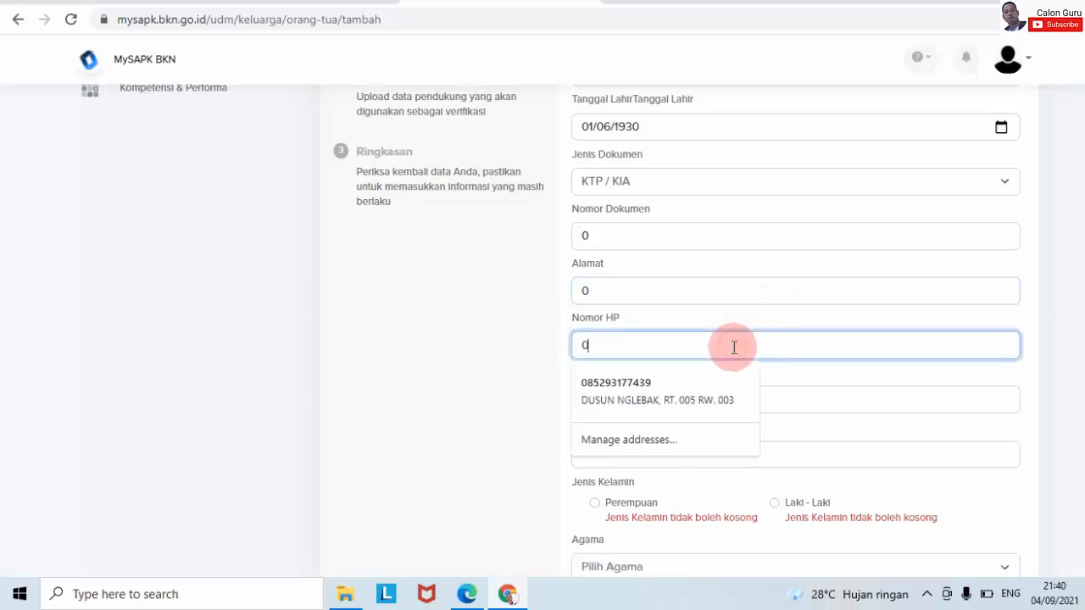
pyautogui.click(1072, 407)
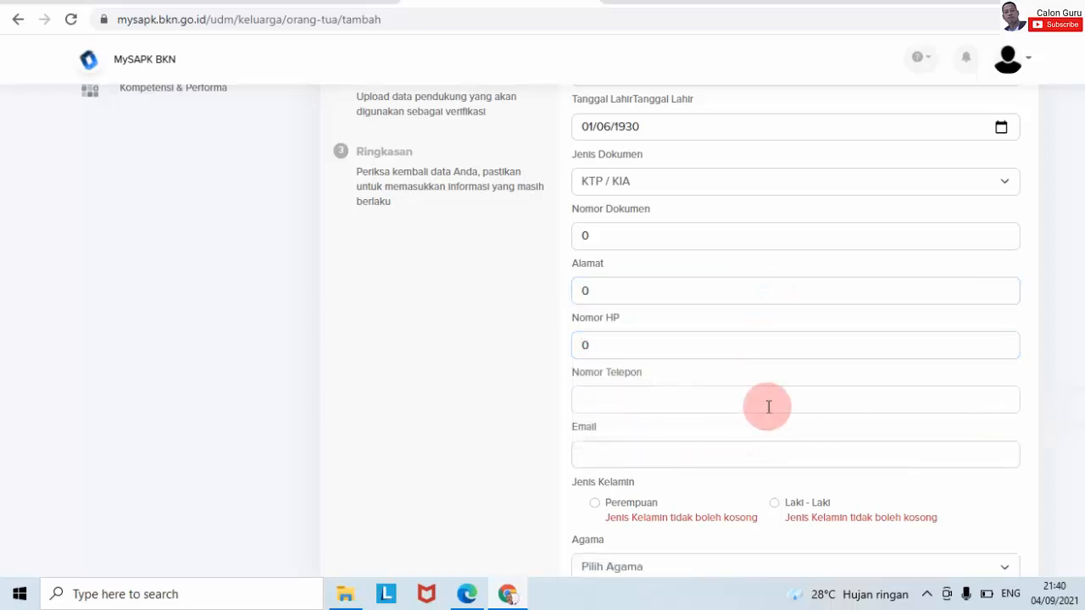
pyautogui.click(743, 402)
pyautogui.write('0')
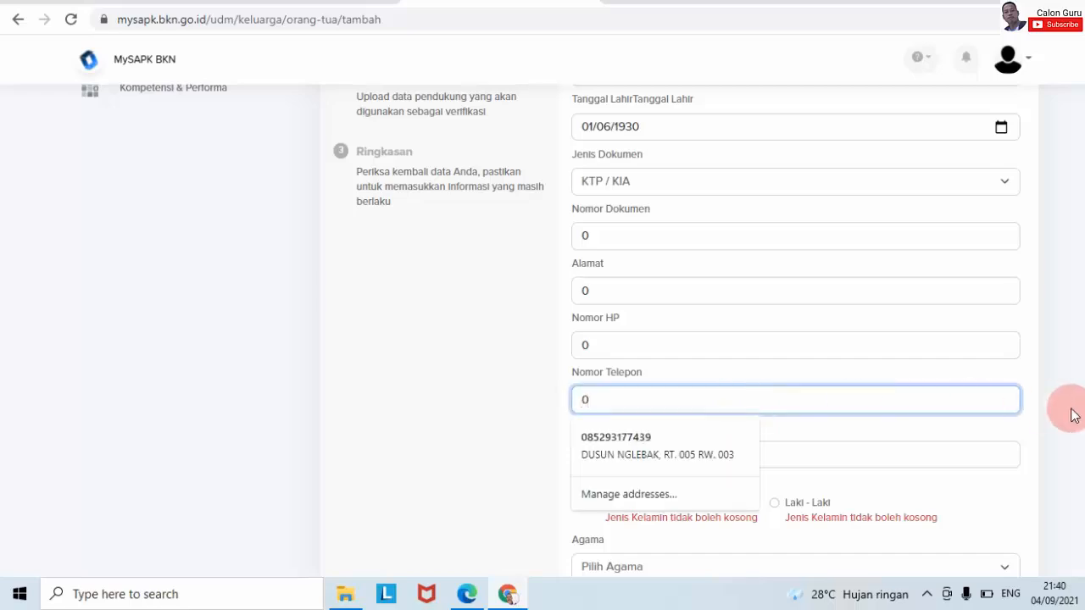
pyautogui.click(1072, 414)
pyautogui.click(836, 454)
pyautogui.write('0')
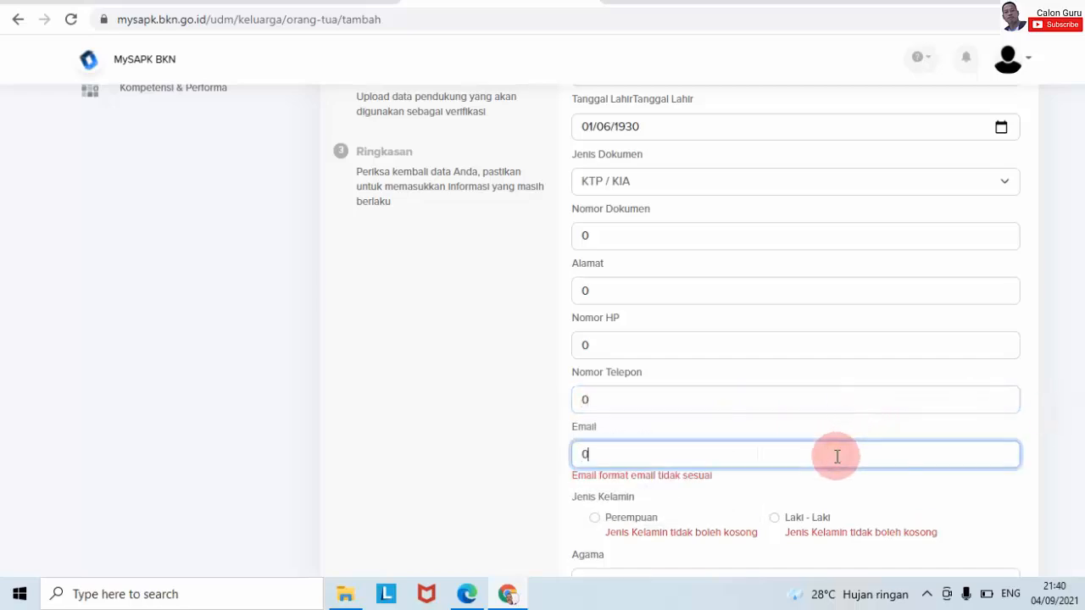
pyautogui.click(1074, 449)
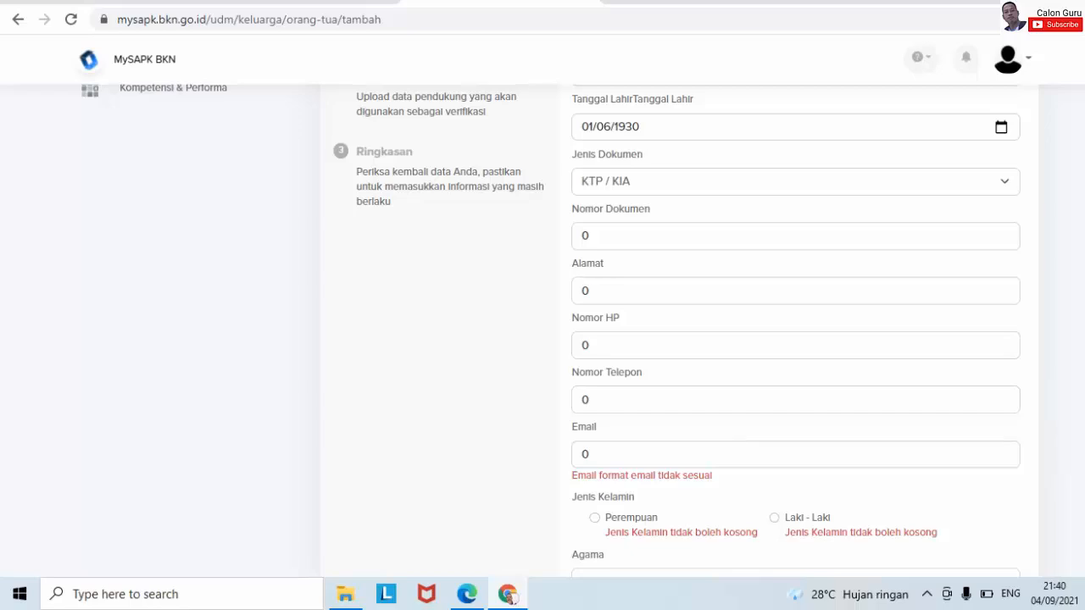
# - Set the parent's gender to Laki - Laki and religion (Agama) to Islam
pyautogui.scroll(2, 542, 331)
pyautogui.scroll(-2, 543, 330)
pyautogui.scroll(-3, 676, 330)
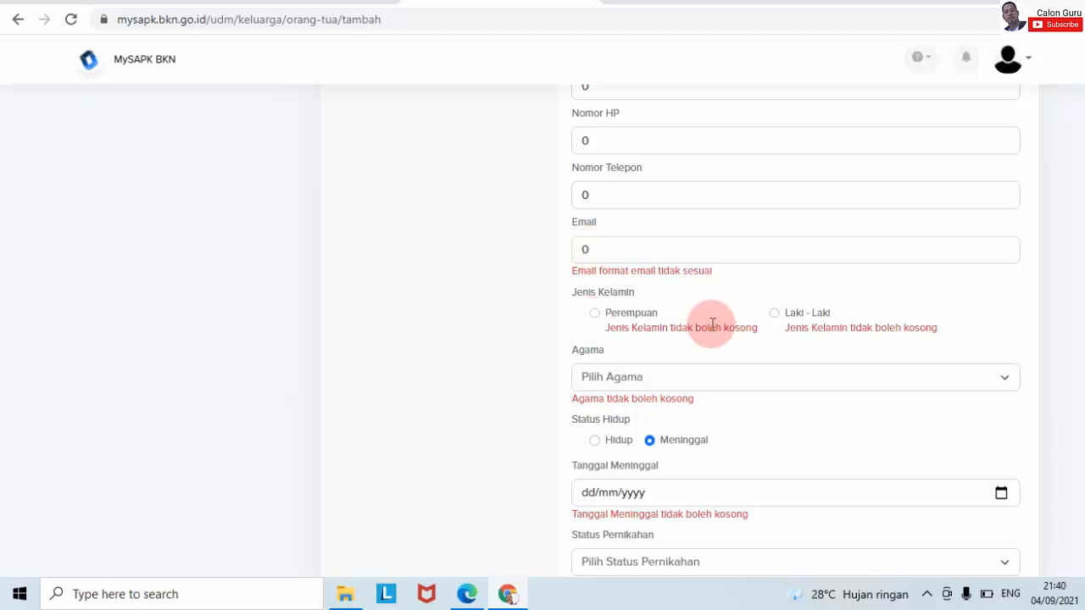
pyautogui.click(777, 313)
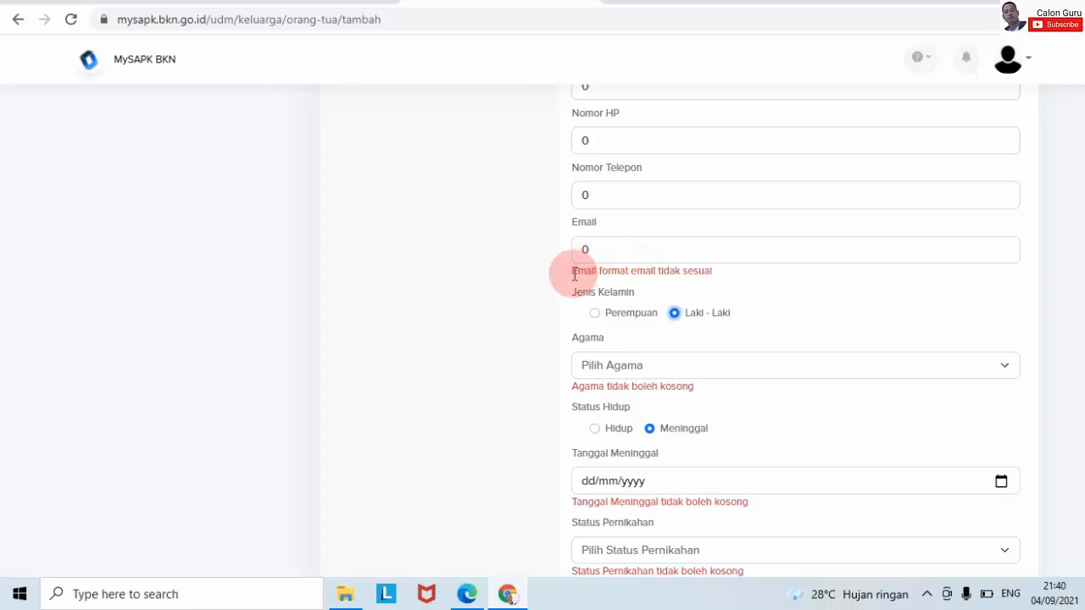
pyautogui.scroll(-2, 796, 331)
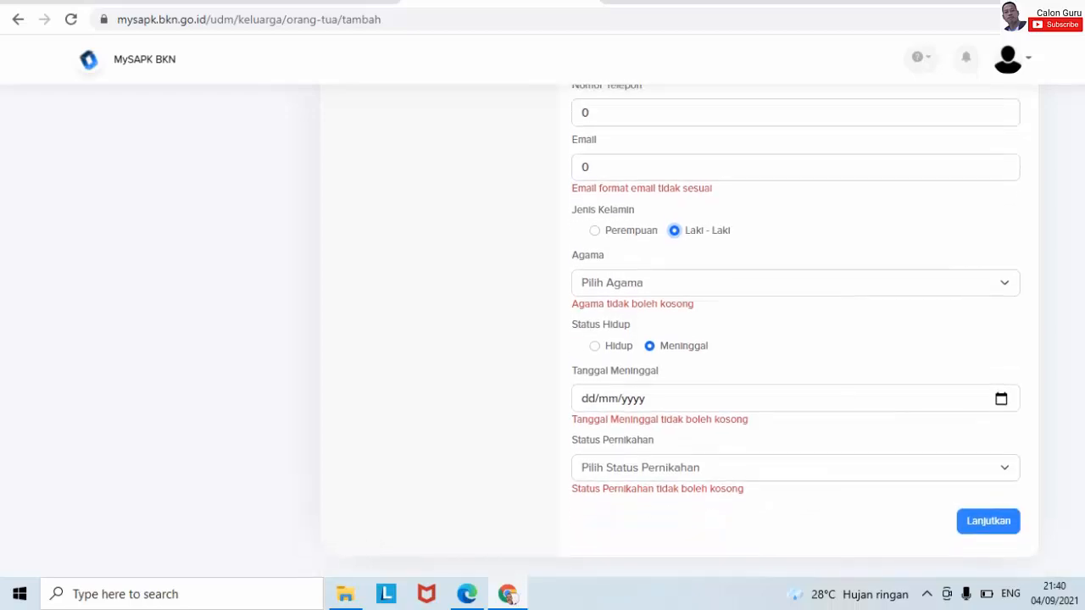
pyautogui.scroll(-1, 873, 320)
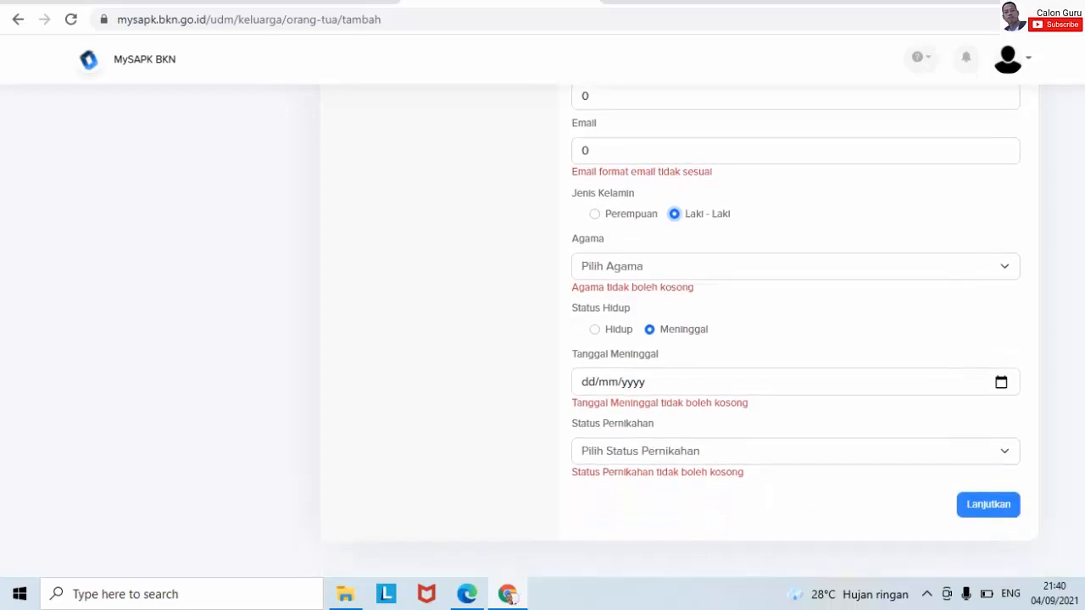
pyautogui.click(746, 266)
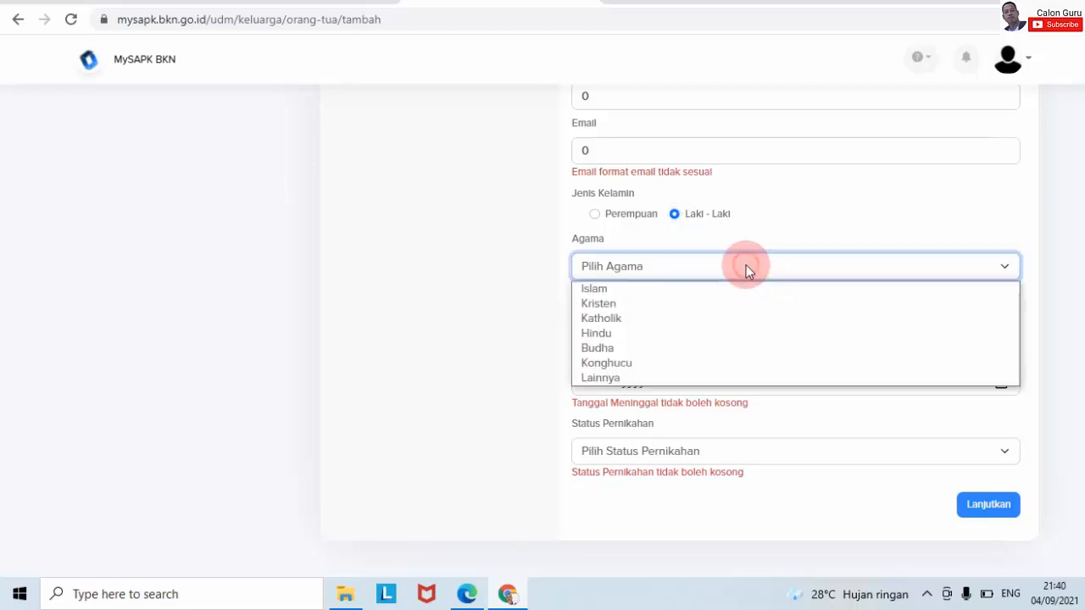
pyautogui.click(681, 289)
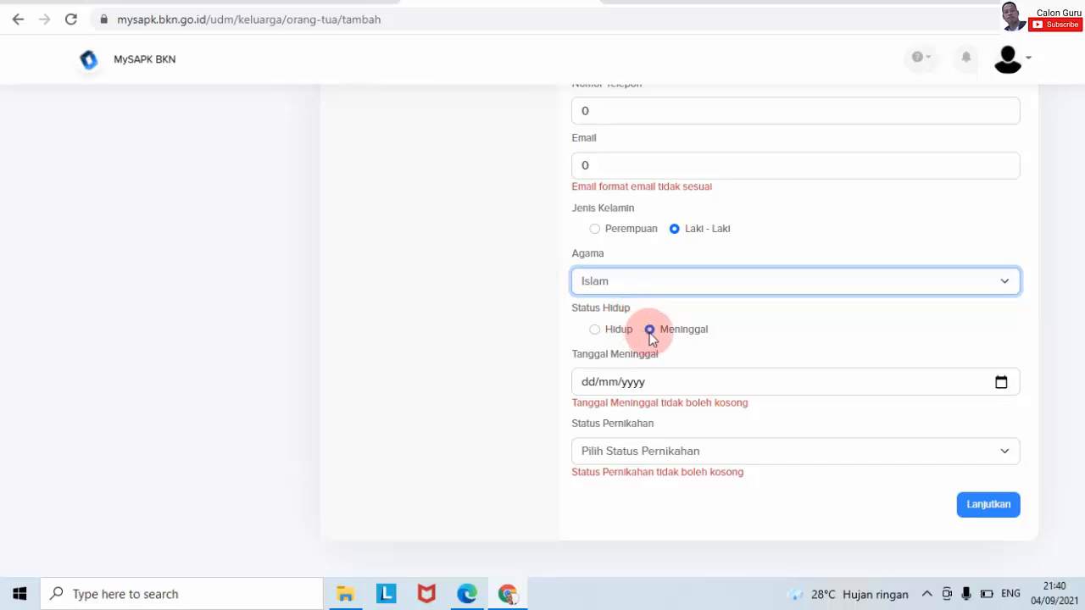
# - Set Tanggal Meninggal to 01/01/1964 using the date picker
pyautogui.click(1000, 382)
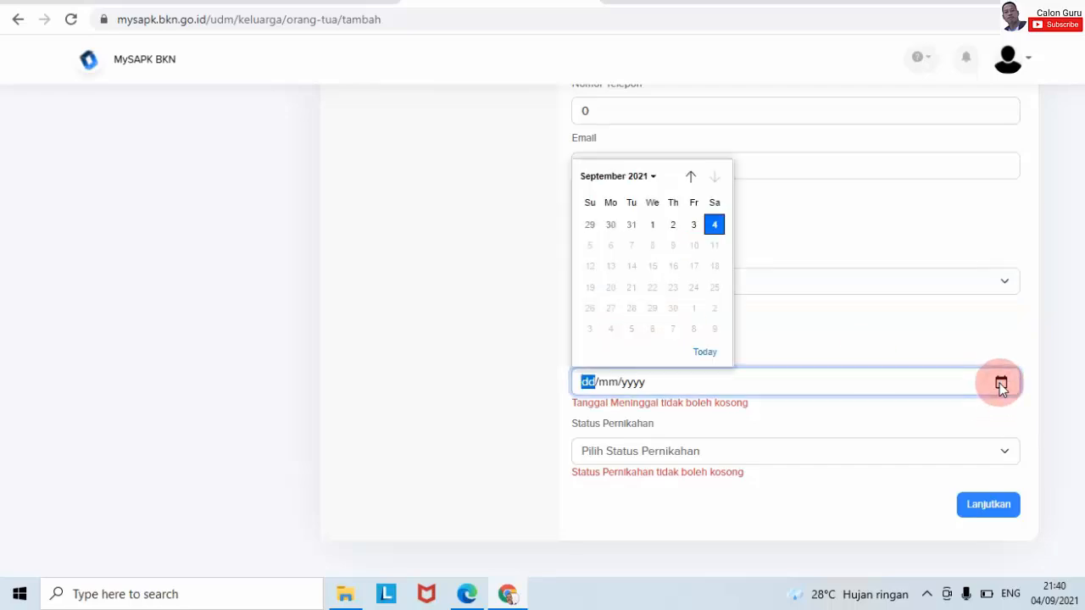
pyautogui.click(653, 177)
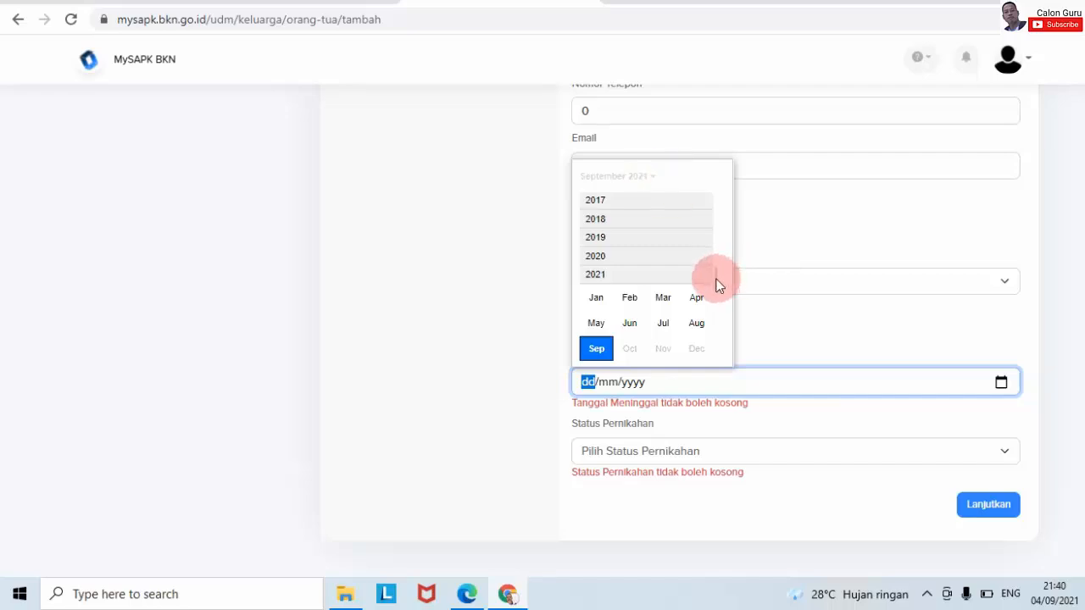
pyautogui.moveTo(717, 284); pyautogui.dragTo(716, 203)
pyautogui.click(594, 348)
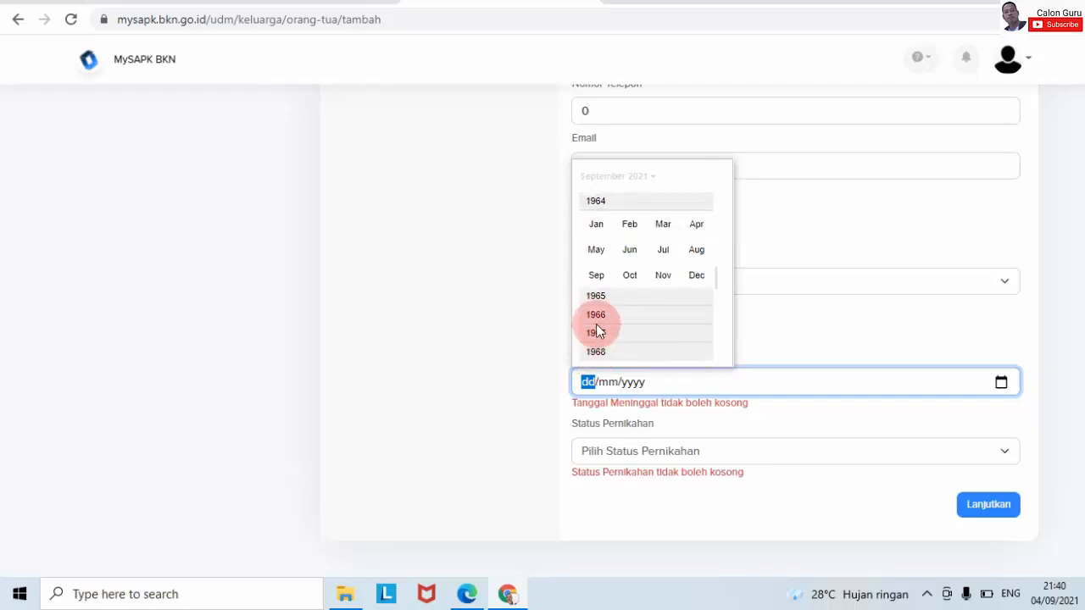
pyautogui.click(596, 275)
pyautogui.click(596, 224)
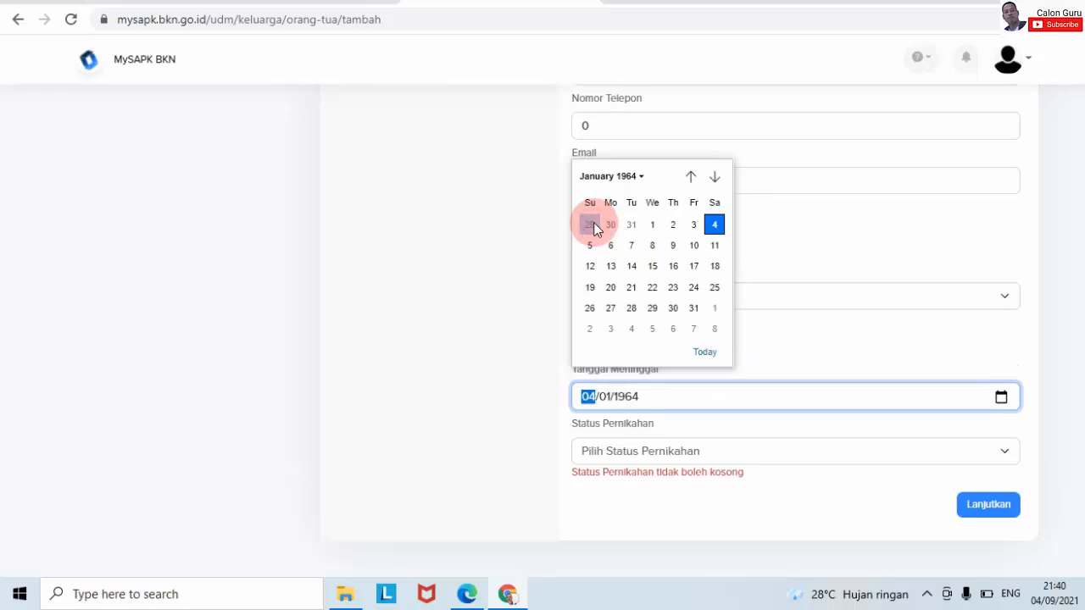
pyautogui.click(669, 224)
pyautogui.click(654, 226)
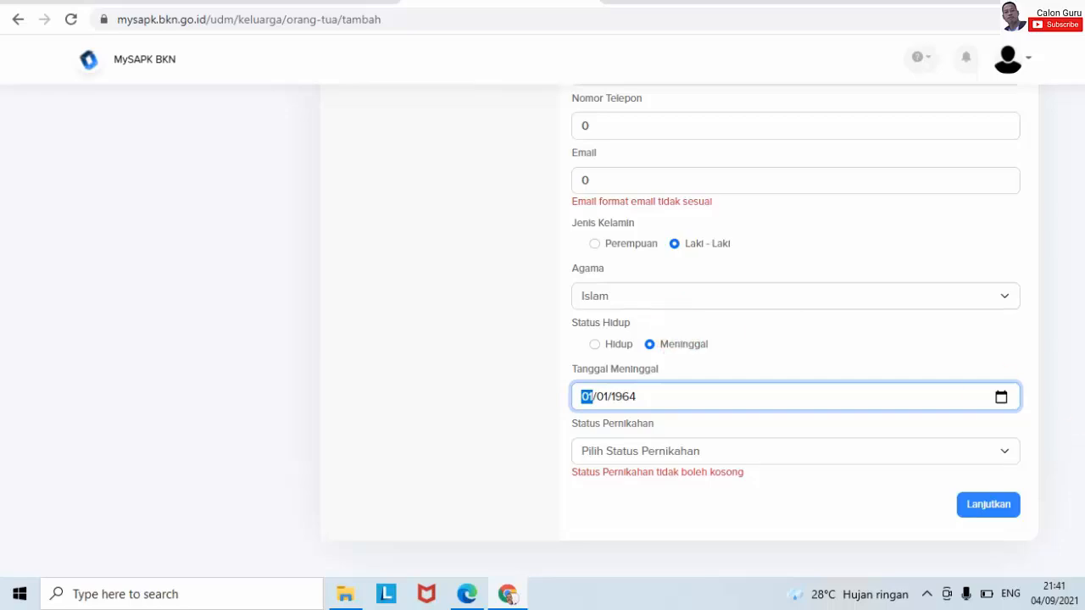
# - Set Status Pernikahan to Cerai Mati and attempt to continue
pyautogui.click(1005, 451)
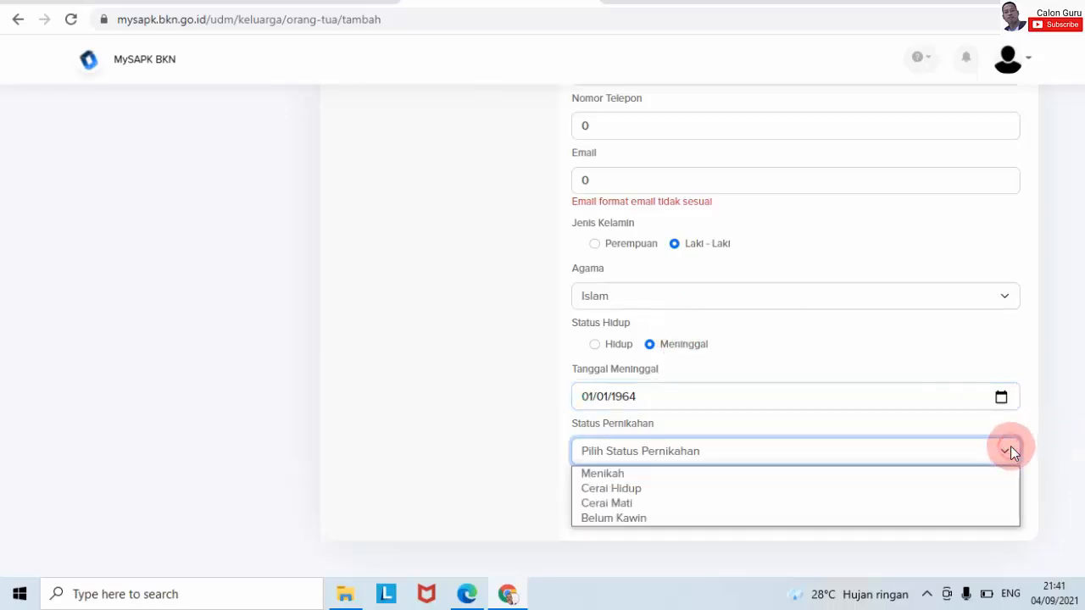
pyautogui.click(723, 502)
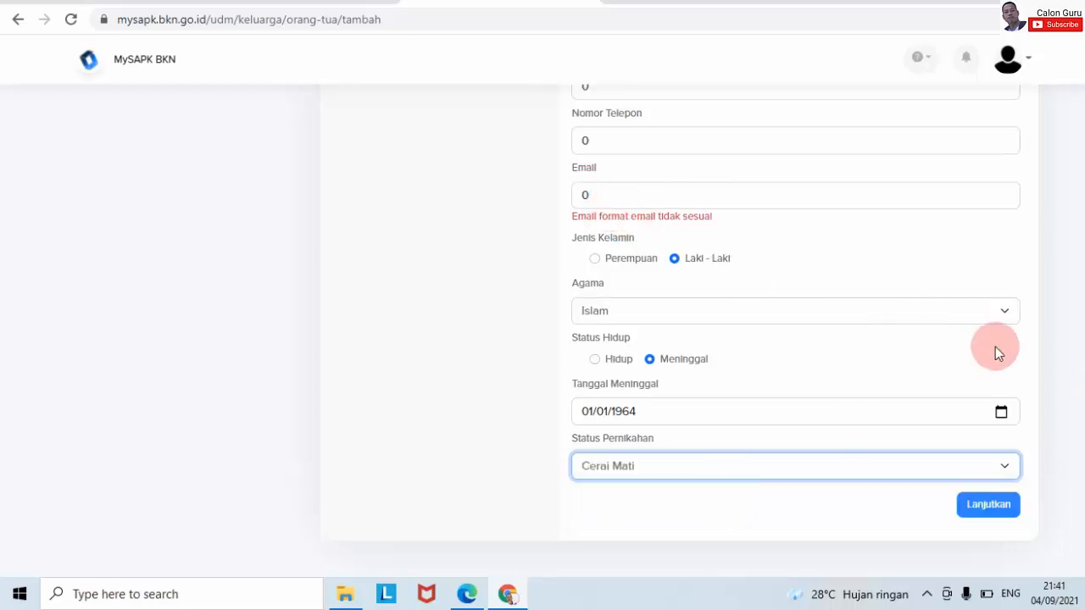
pyautogui.click(987, 505)
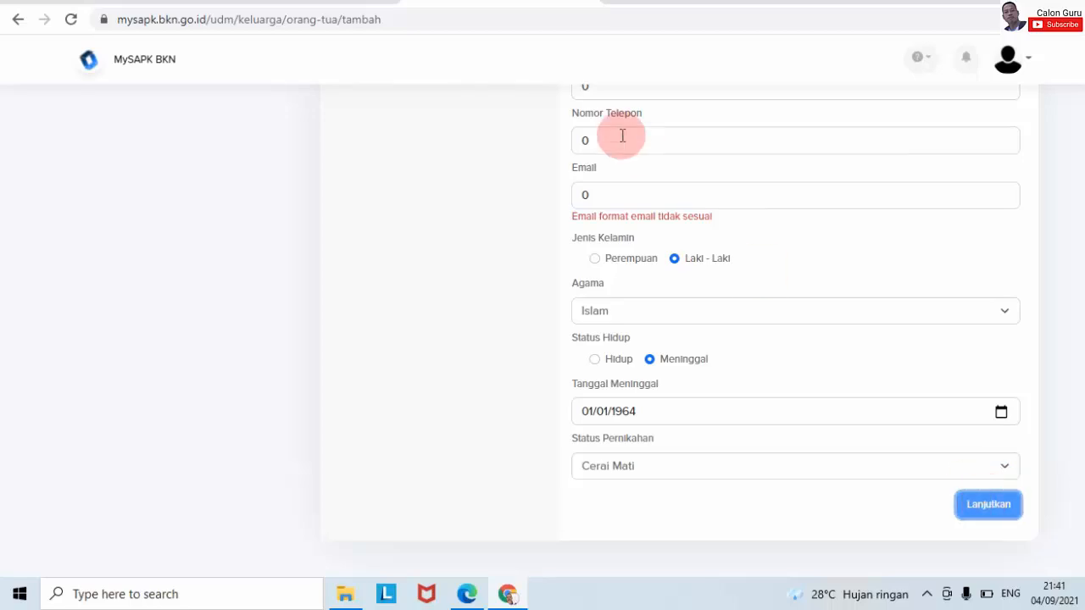
# - Replace the invalid Email value with a properly formatted placeholder address and continue
pyautogui.doubleClick(600, 195)
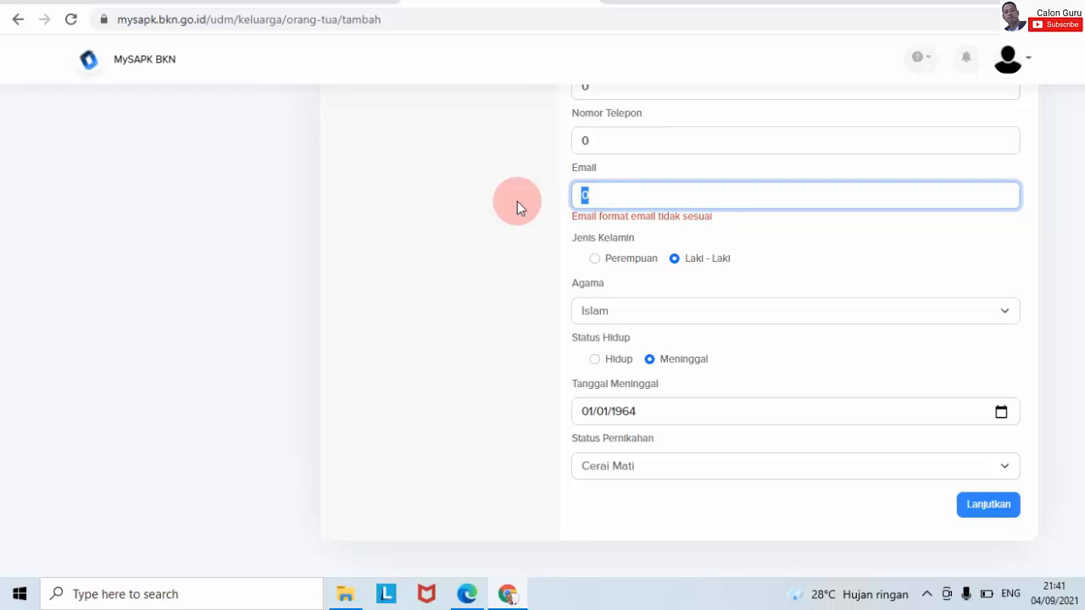
pyautogui.write('123@g')
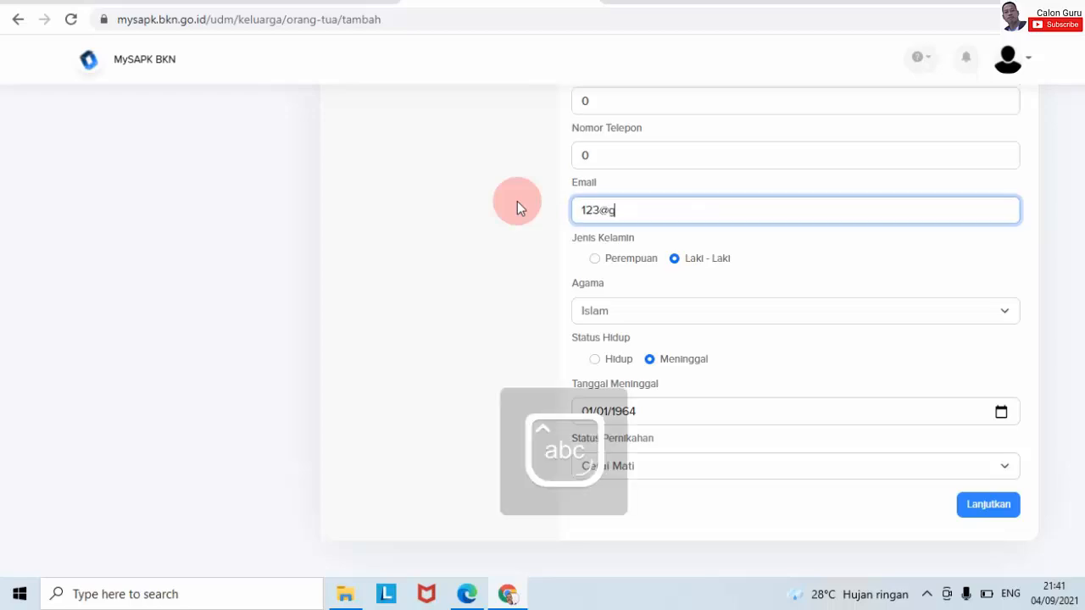
pyautogui.write('mail.com')
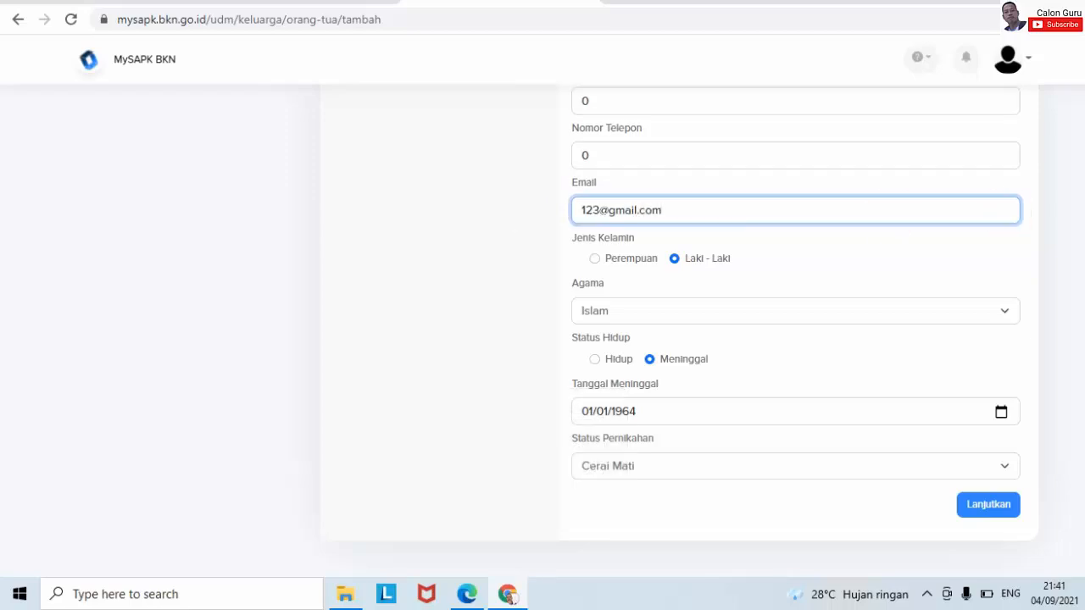
pyautogui.scroll(6, 517, 201)
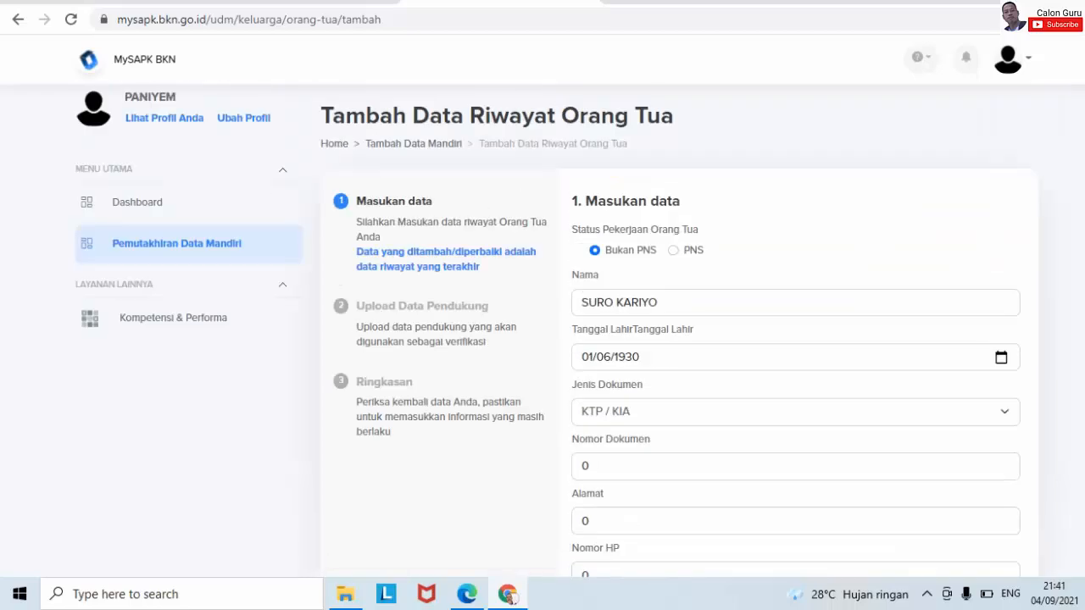
pyautogui.scroll(-10, 551, 331)
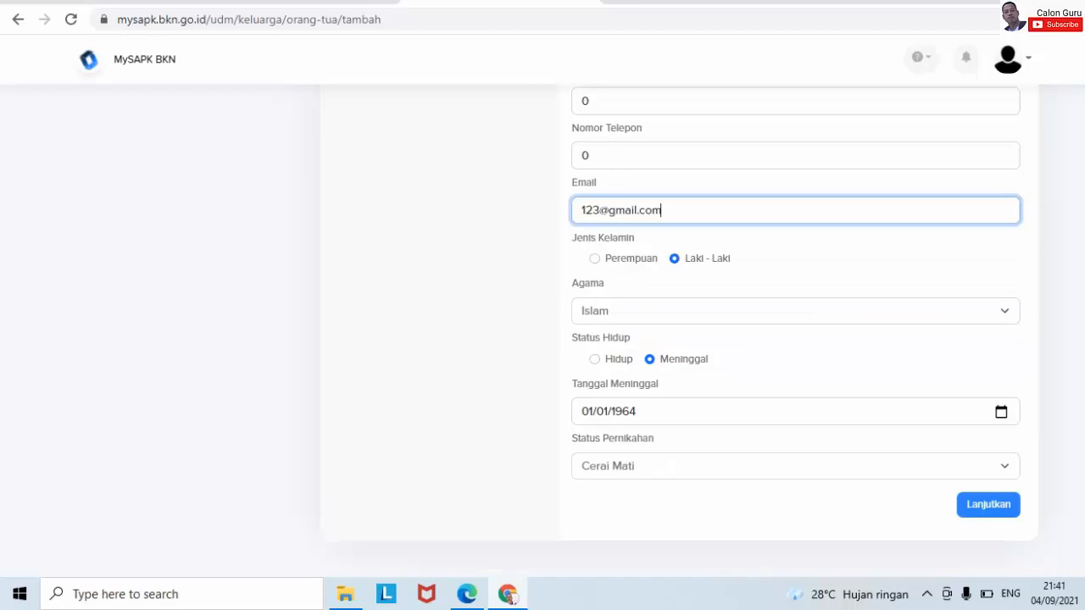
pyautogui.scroll(8, 551, 330)
pyautogui.scroll(1, 551, 331)
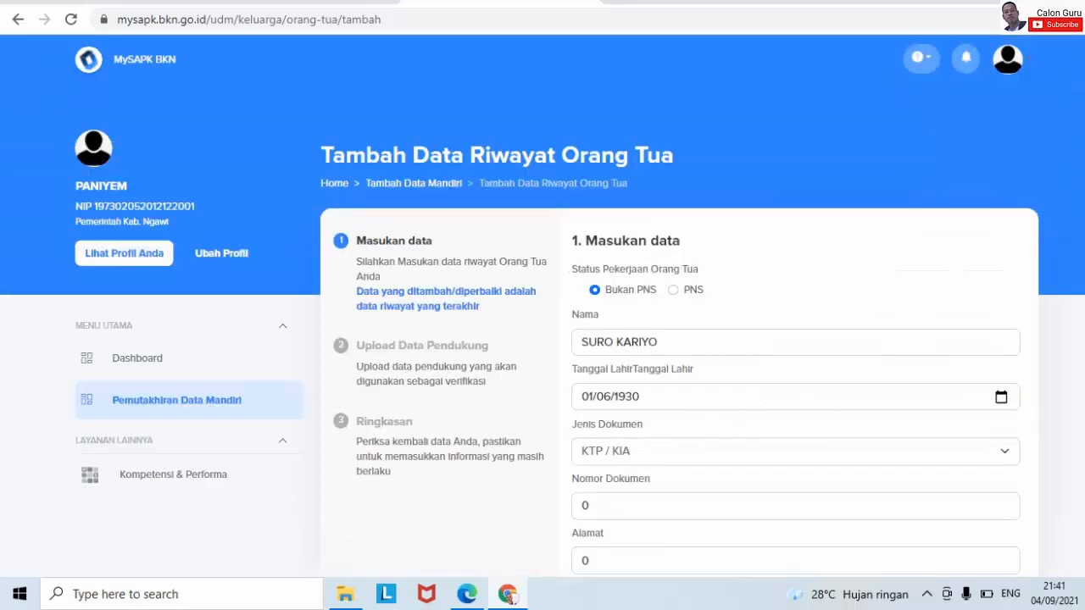
pyautogui.scroll(-10, 543, 330)
pyautogui.click(997, 513)
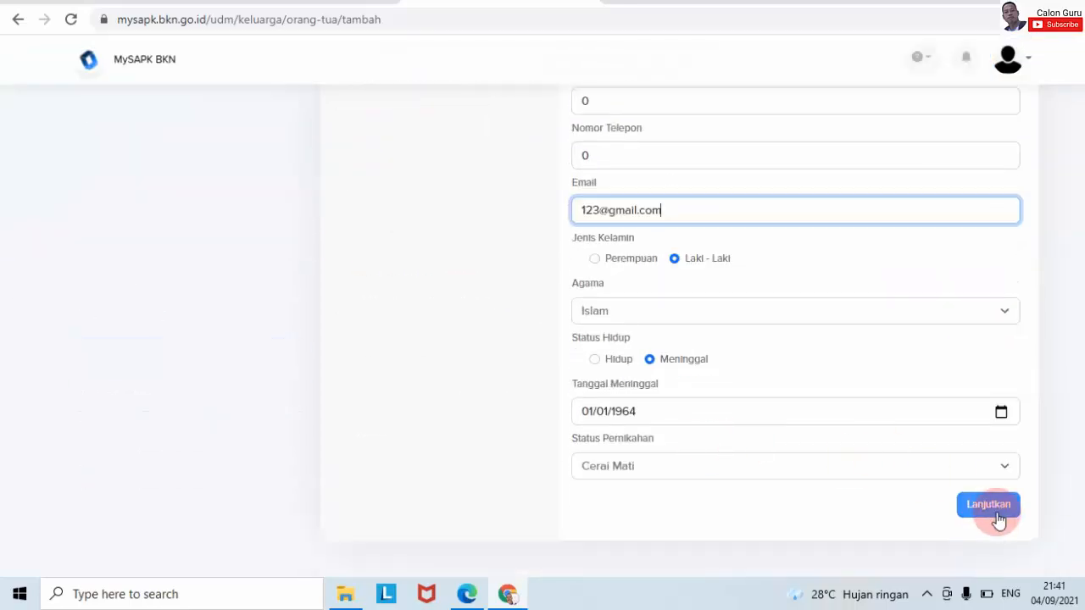
# - Pass the optional Upload Data Pendukung step without files to reach the Ringkasan summary
pyautogui.click(997, 513)
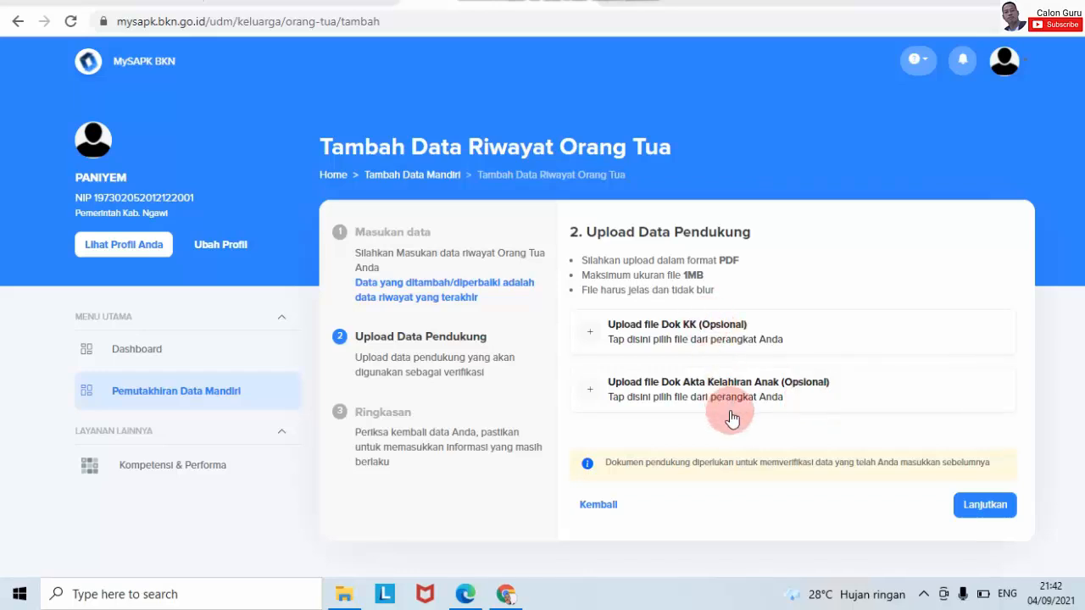
pyautogui.click(980, 503)
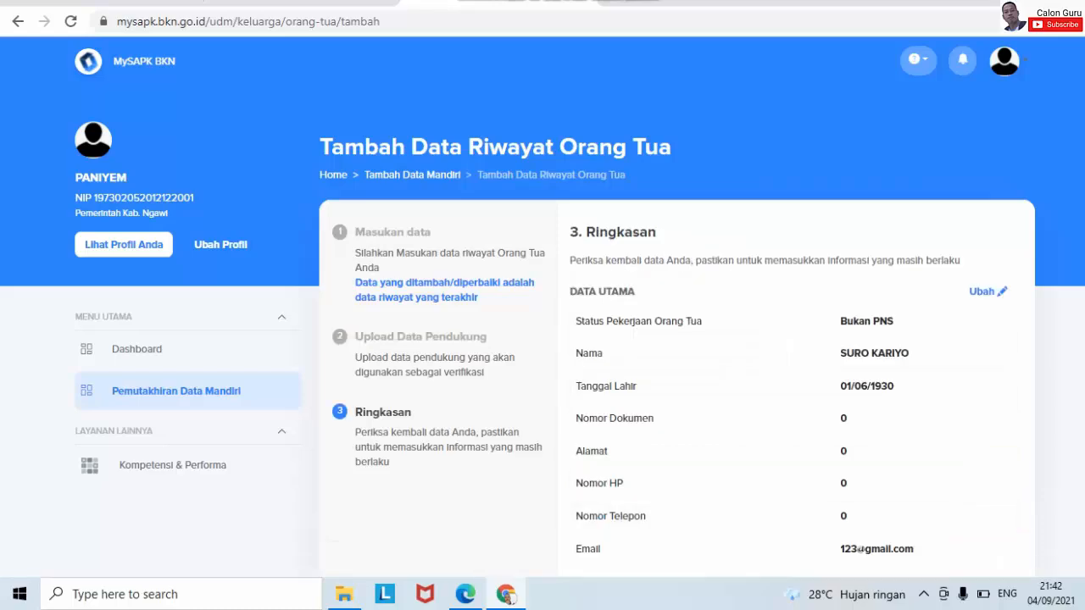
# - Tick the 'Saya menyatakan…' declaration, submit with Kirim, and view the submission history
pyautogui.scroll(-2, 542, 339)
pyautogui.scroll(-2, 542, 339)
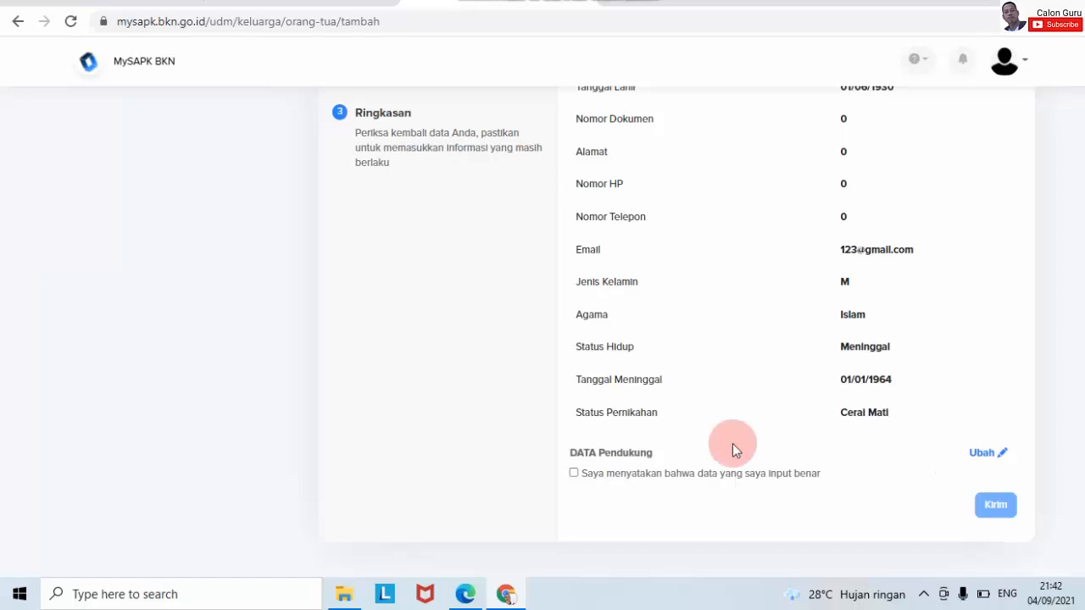
pyautogui.click(574, 475)
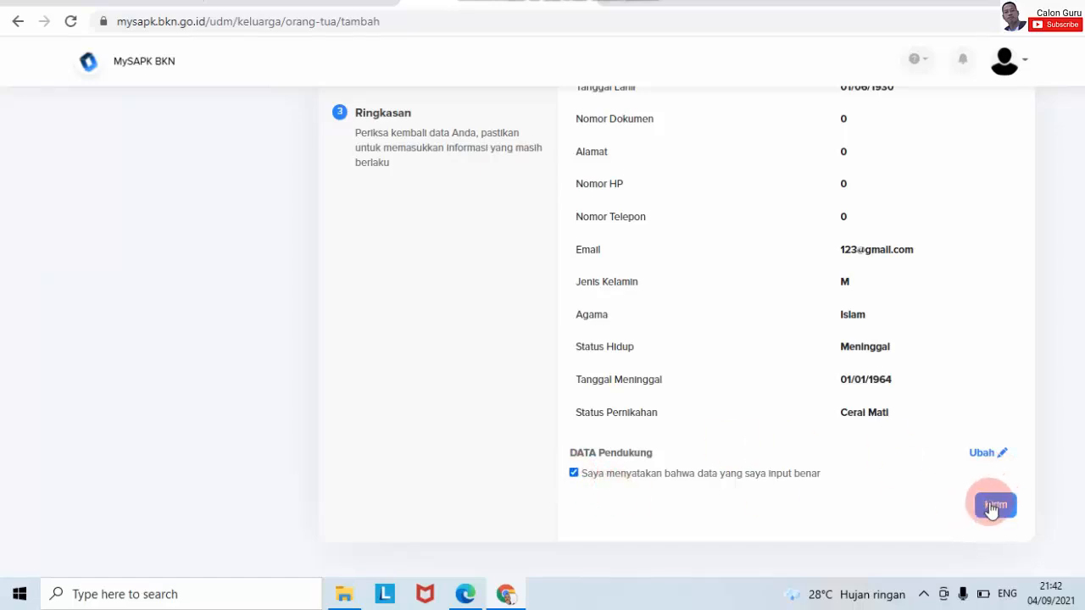
pyautogui.click(993, 506)
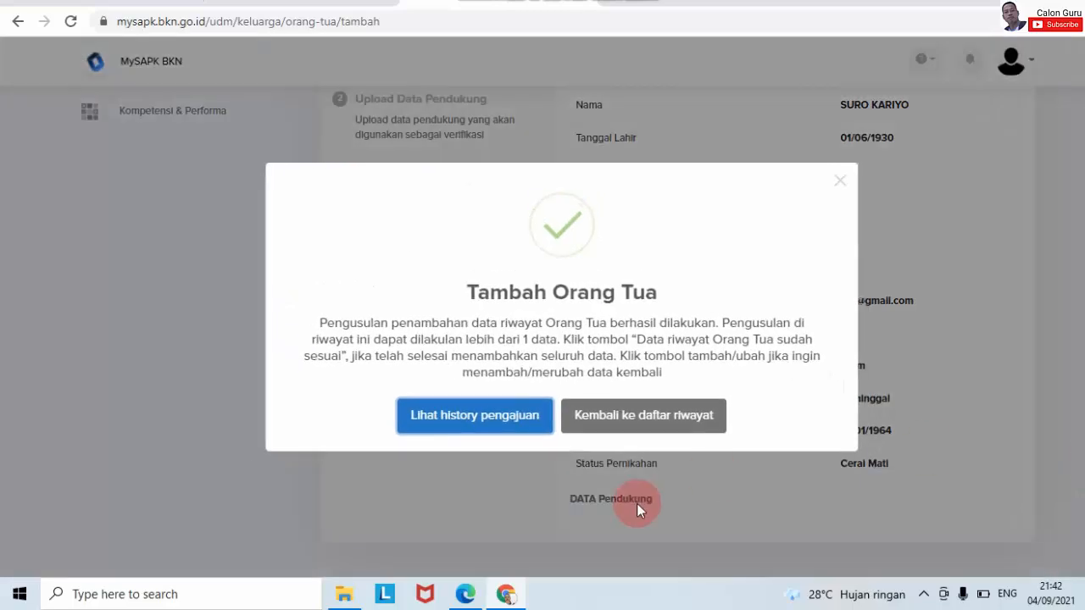
pyautogui.click(490, 417)
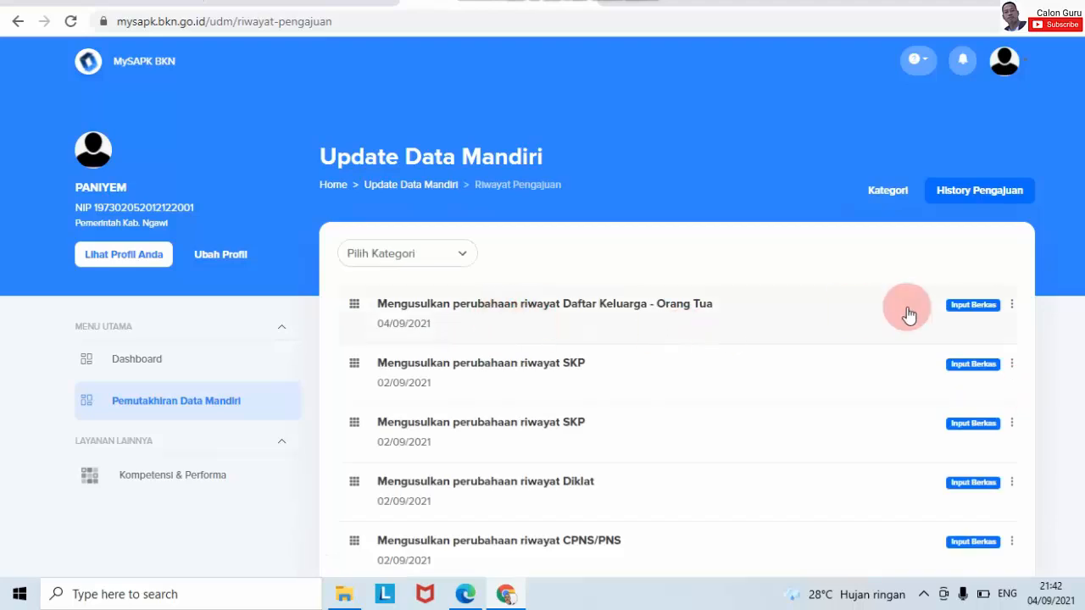
# - Go to Pemutakhiran Data Mandiri's Riwayat Keluarga and start a new parent record
pyautogui.click(181, 406)
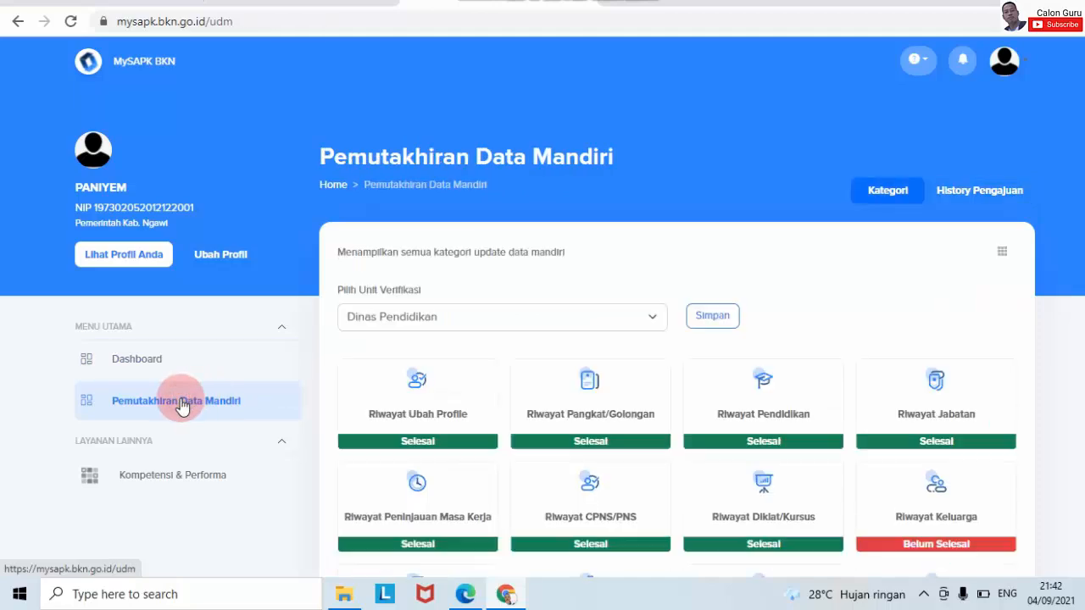
pyautogui.scroll(-3, 1025, 452)
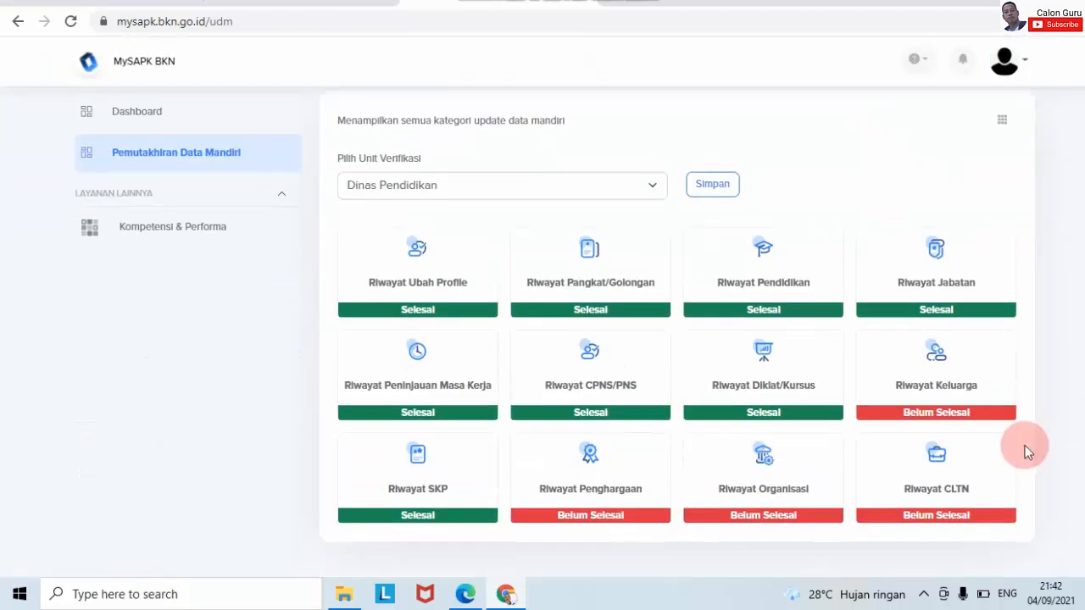
pyautogui.click(970, 417)
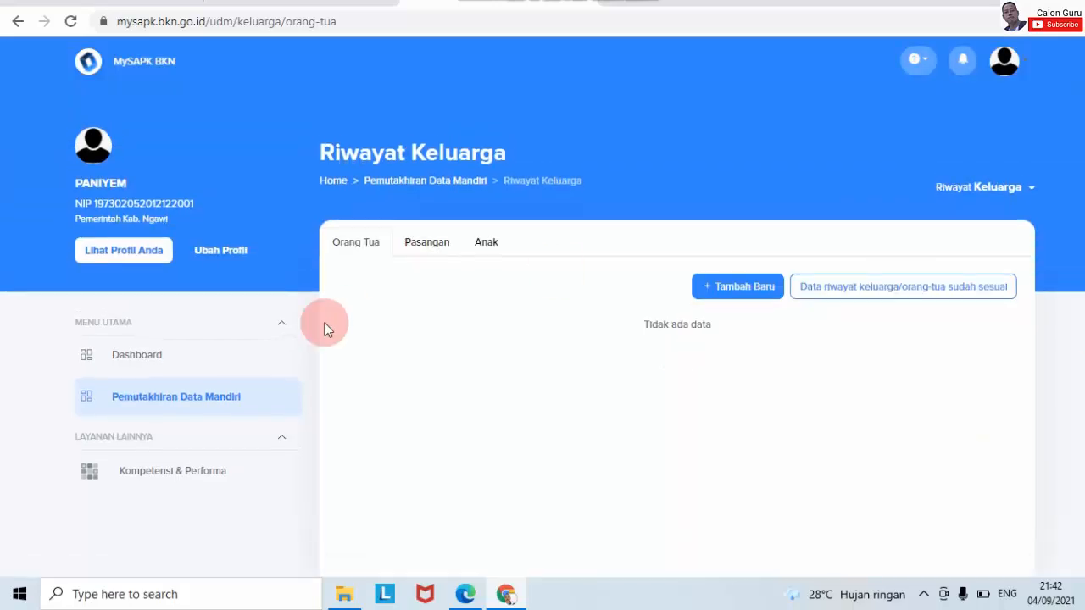
pyautogui.click(707, 288)
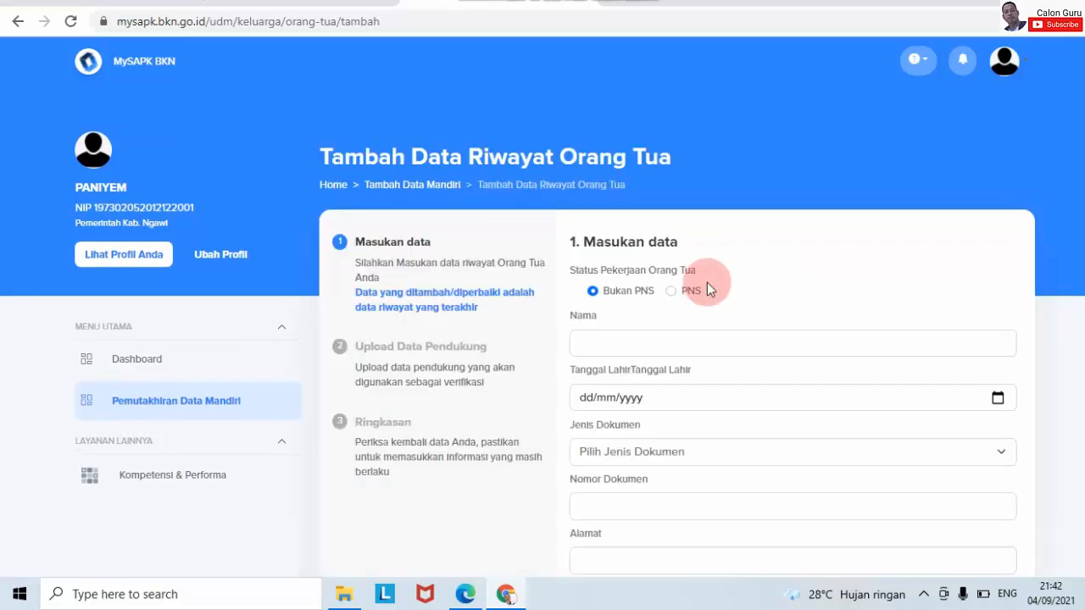
# - Set Bukan PNS status and enter the mother's name in capitals in Nama
pyautogui.scroll(-3, 542, 339)
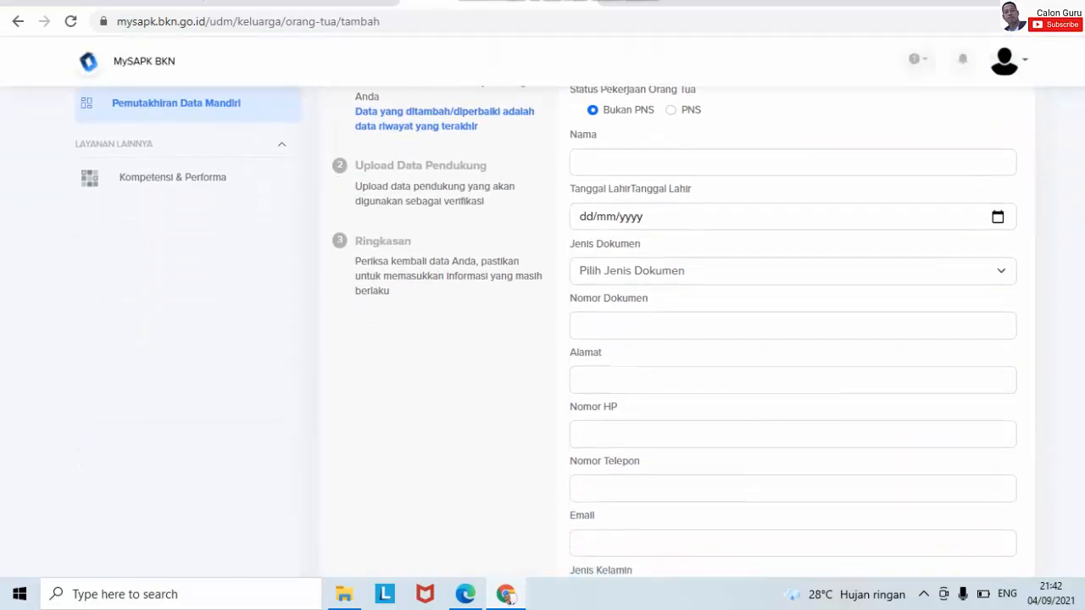
pyautogui.click(612, 150)
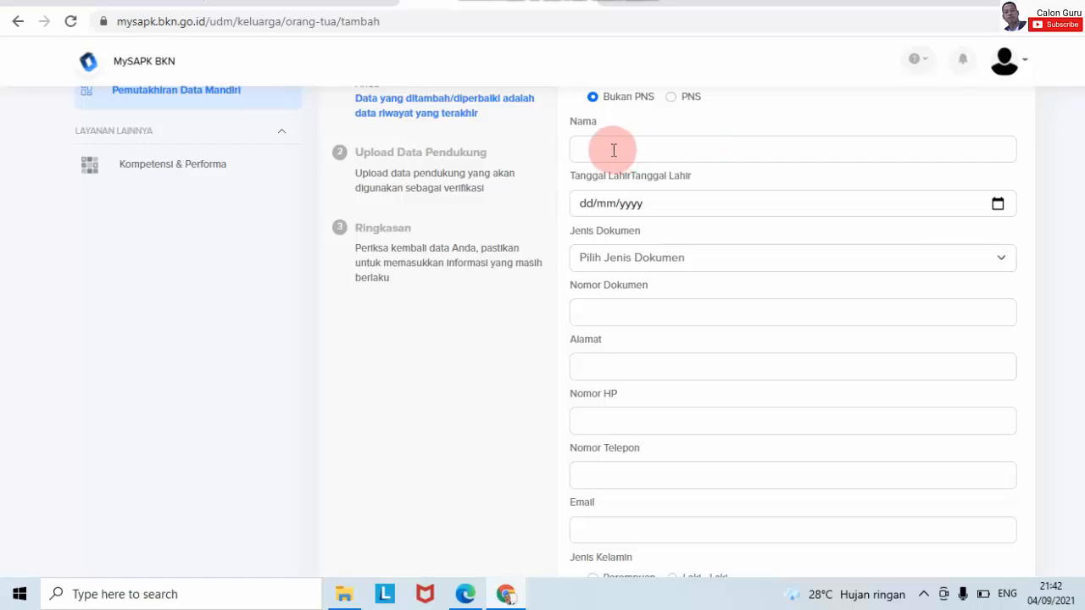
pyautogui.click(594, 98)
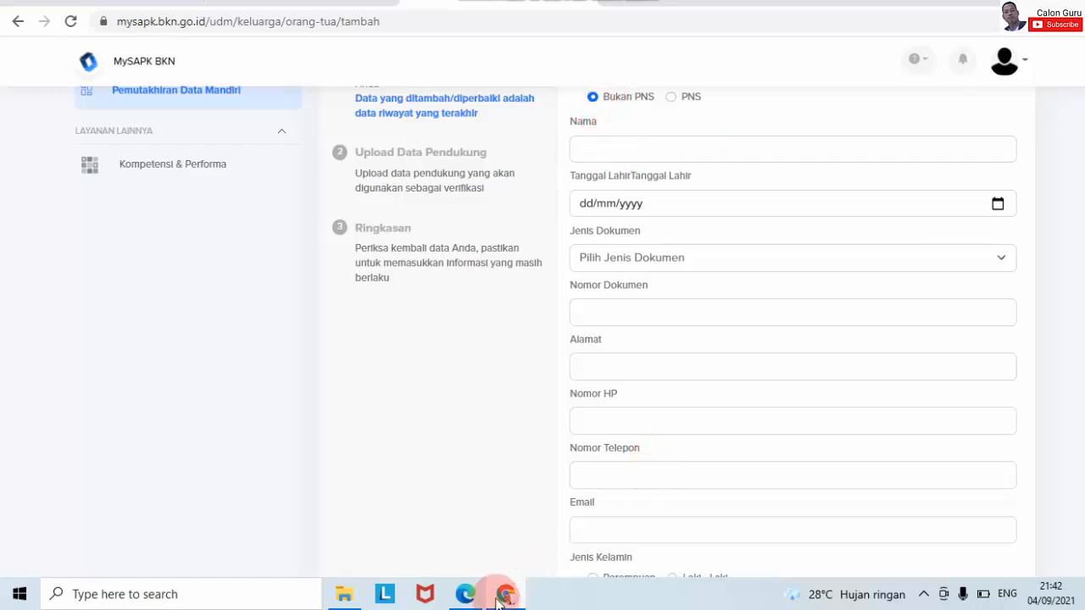
pyautogui.moveTo(465, 598)
pyautogui.moveTo(478, 509)
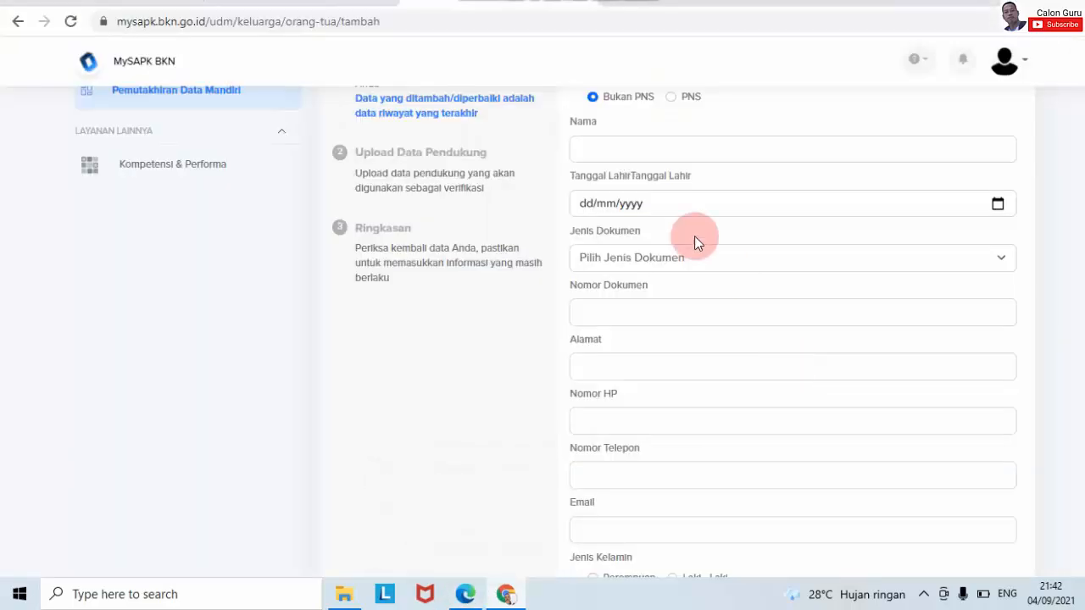
pyautogui.click(616, 138)
pyautogui.press('capslock')
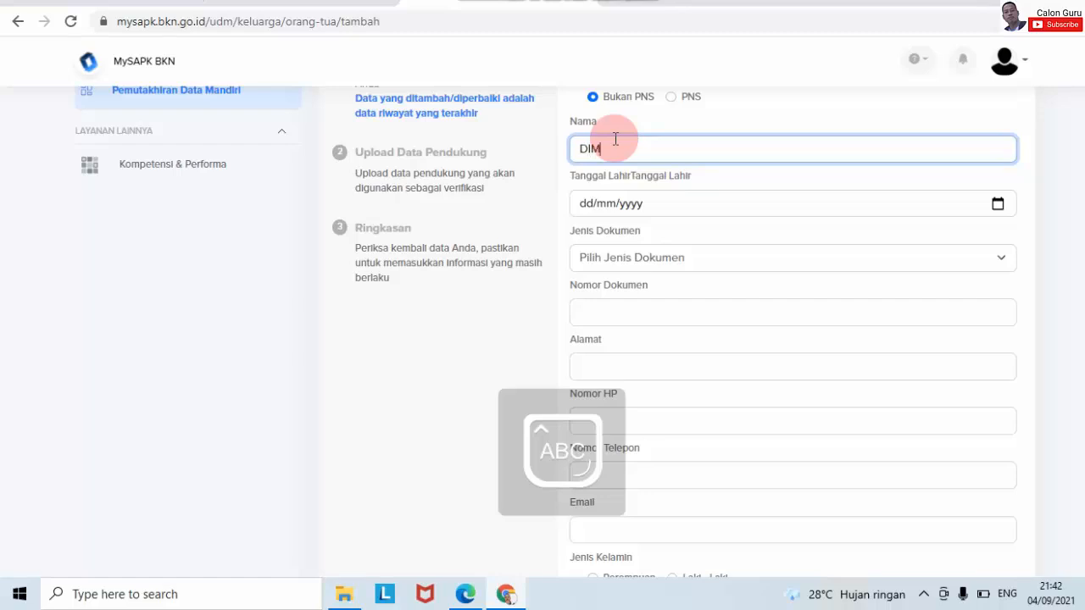
# - Navigate the Tanggal Lahir calendar to January 1935
pyautogui.click(997, 203)
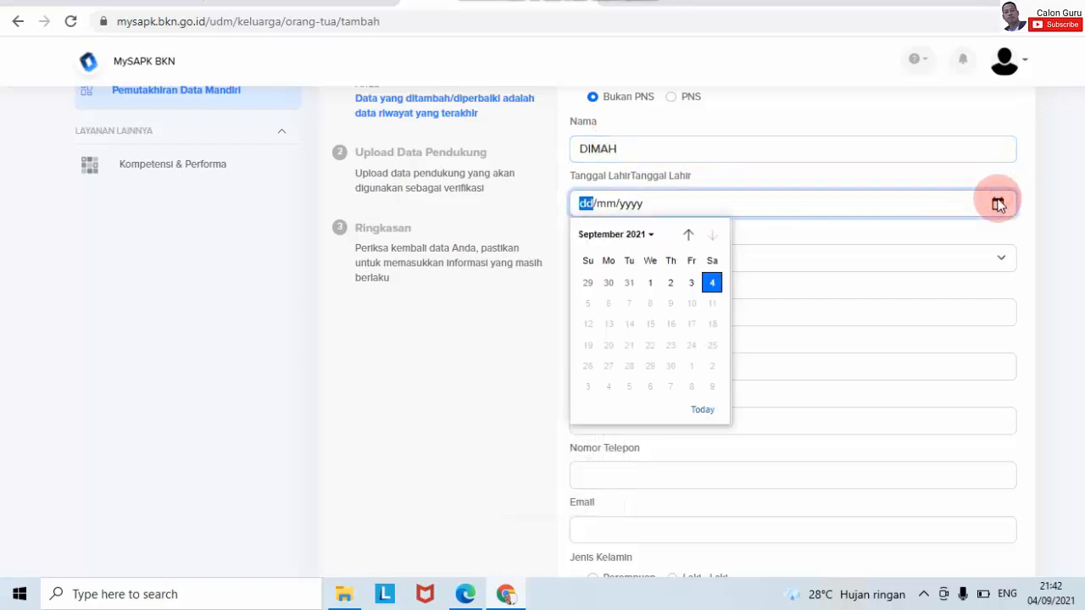
pyautogui.click(645, 235)
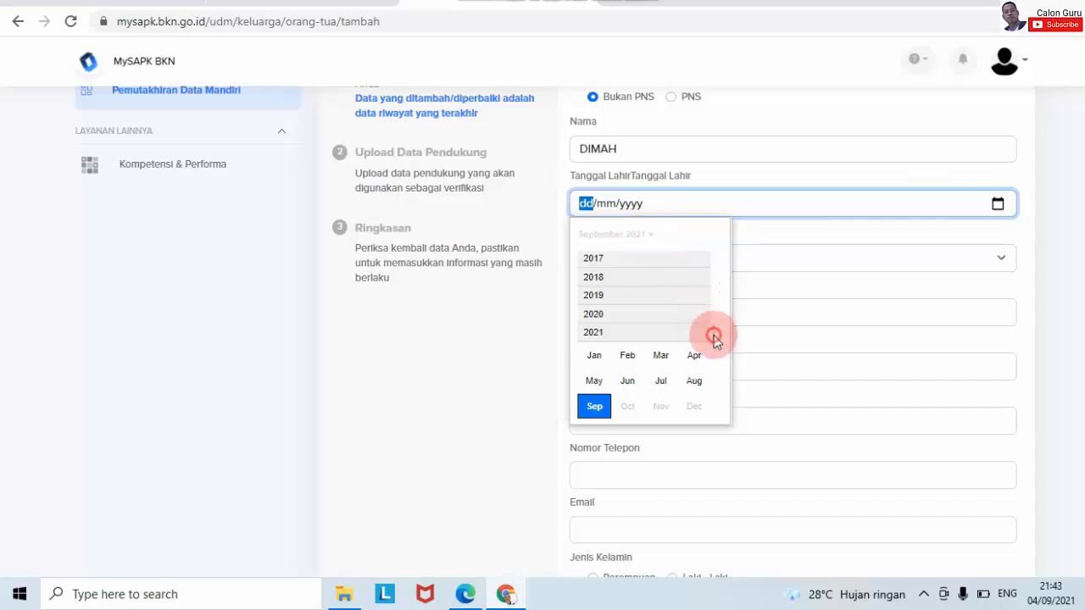
pyautogui.scroll(3, 714, 335)
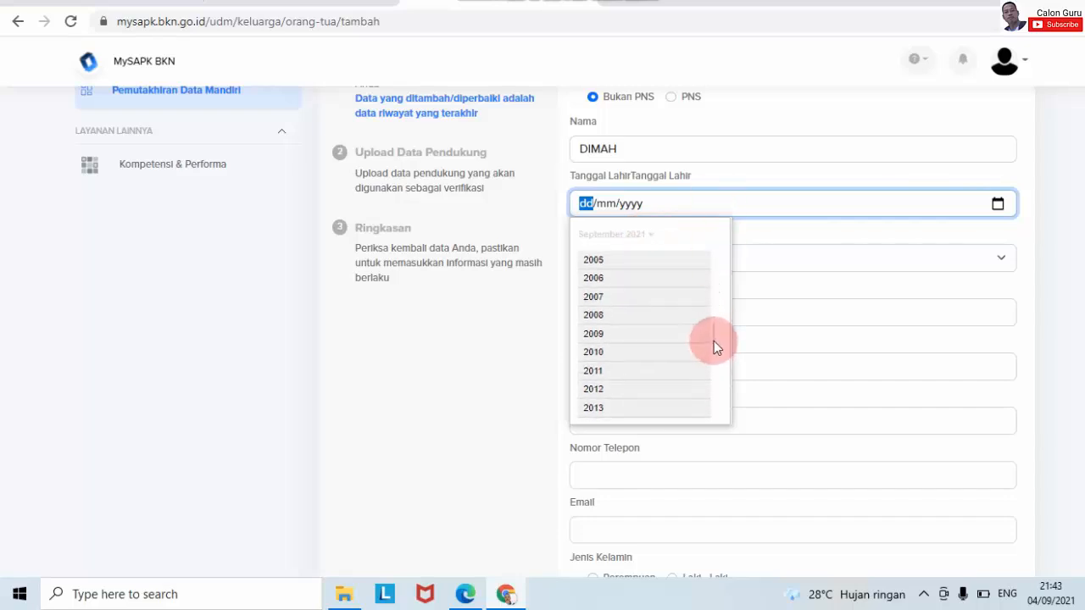
pyautogui.moveTo(713, 340); pyautogui.dragTo(714, 219)
pyautogui.click(714, 218)
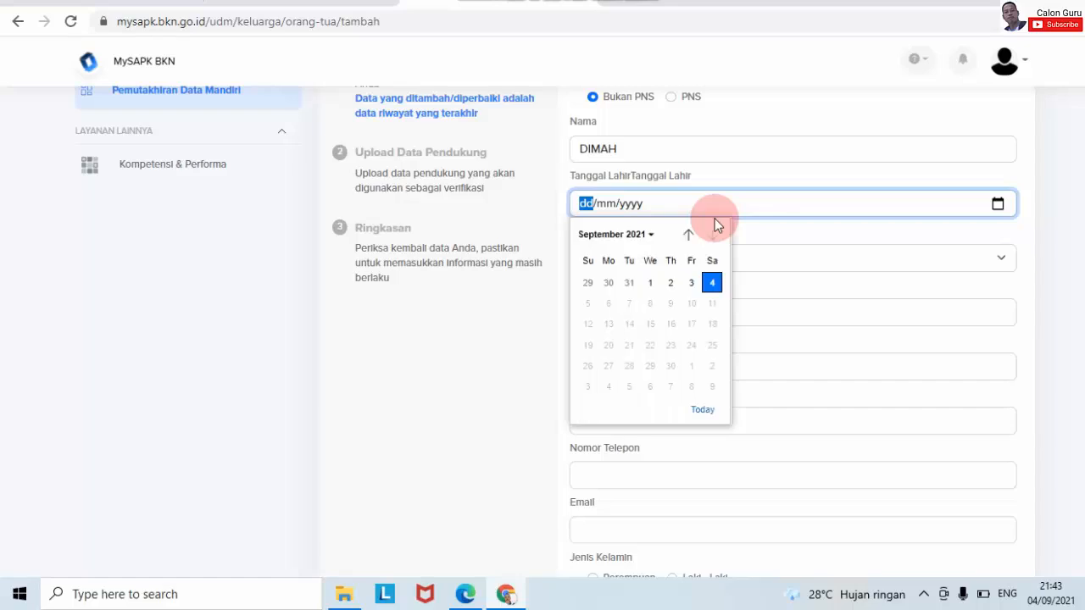
pyautogui.click(644, 233)
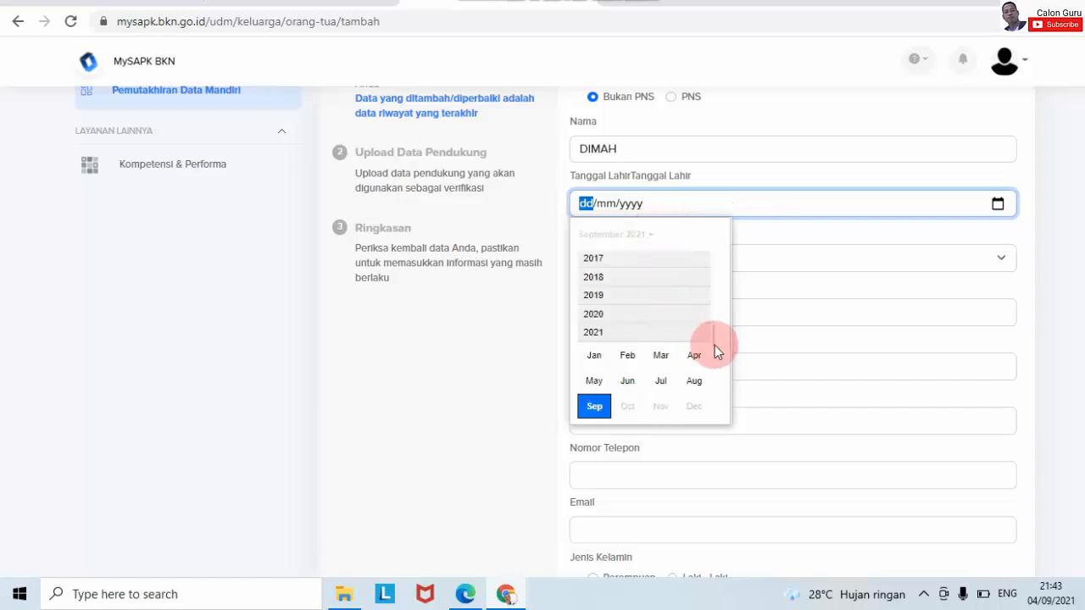
pyautogui.moveTo(714, 345); pyautogui.dragTo(711, 252)
pyautogui.click(603, 316)
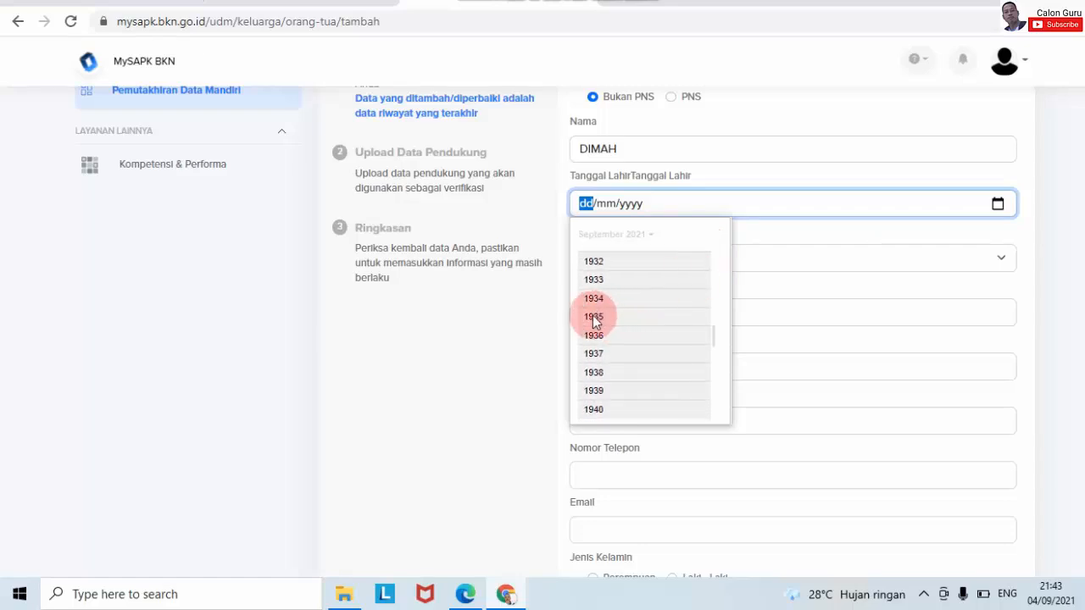
pyautogui.click(595, 284)
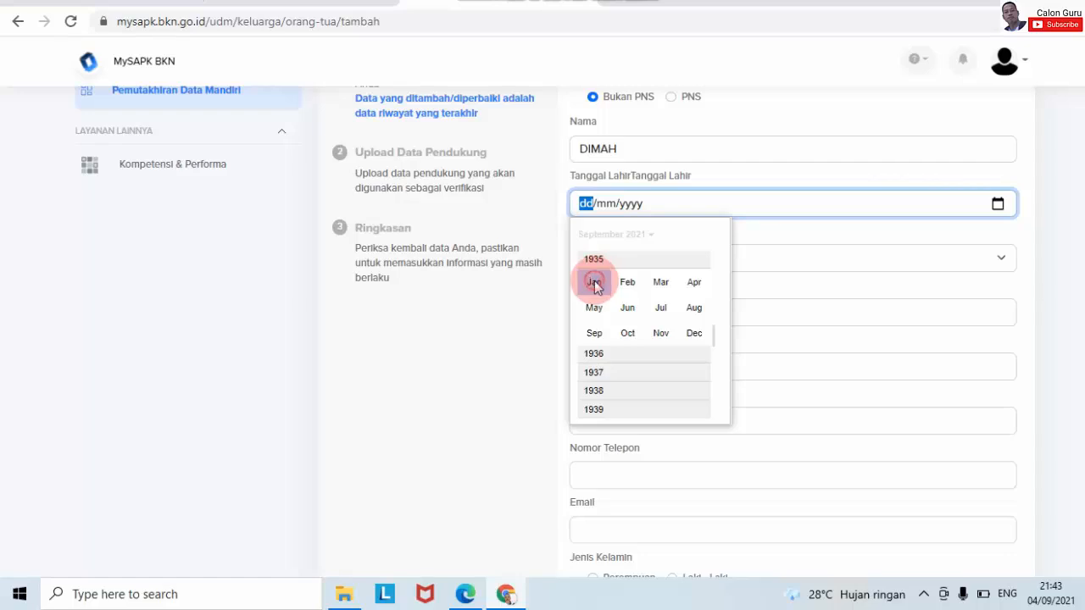
# - Complete the 01/01/1935 birth date and set document type KTP / KIA with number 0
pyautogui.click(629, 283)
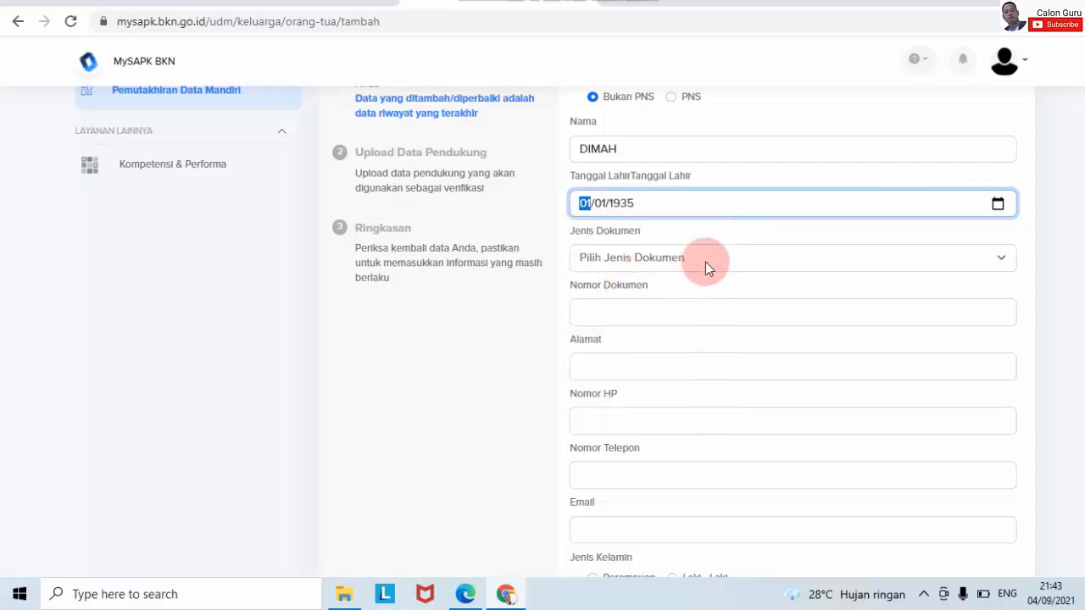
pyautogui.click(724, 265)
pyautogui.click(706, 280)
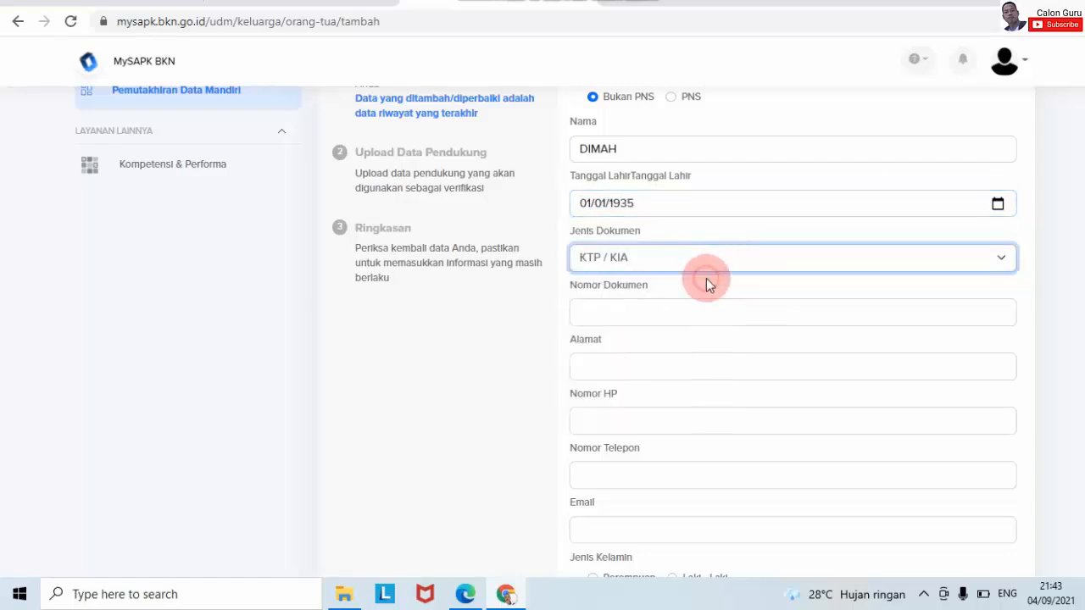
pyautogui.click(698, 309)
pyautogui.write('0')
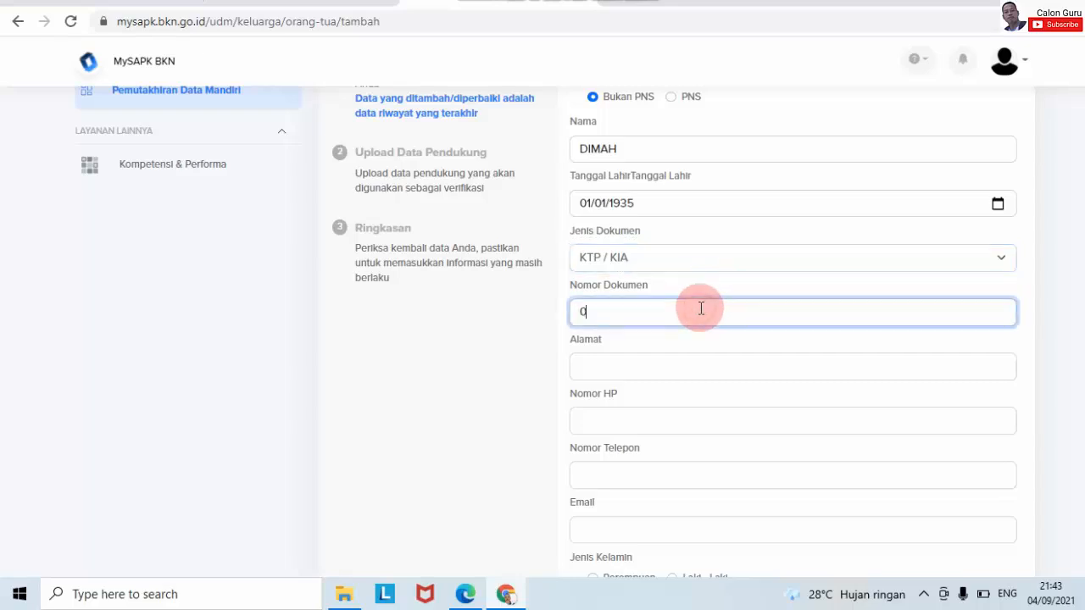
# - Enter 0 for Alamat, Nomor HP and Nomor Telepon, plus a placeholder e-mail address
pyautogui.click(704, 366)
pyautogui.write('0')
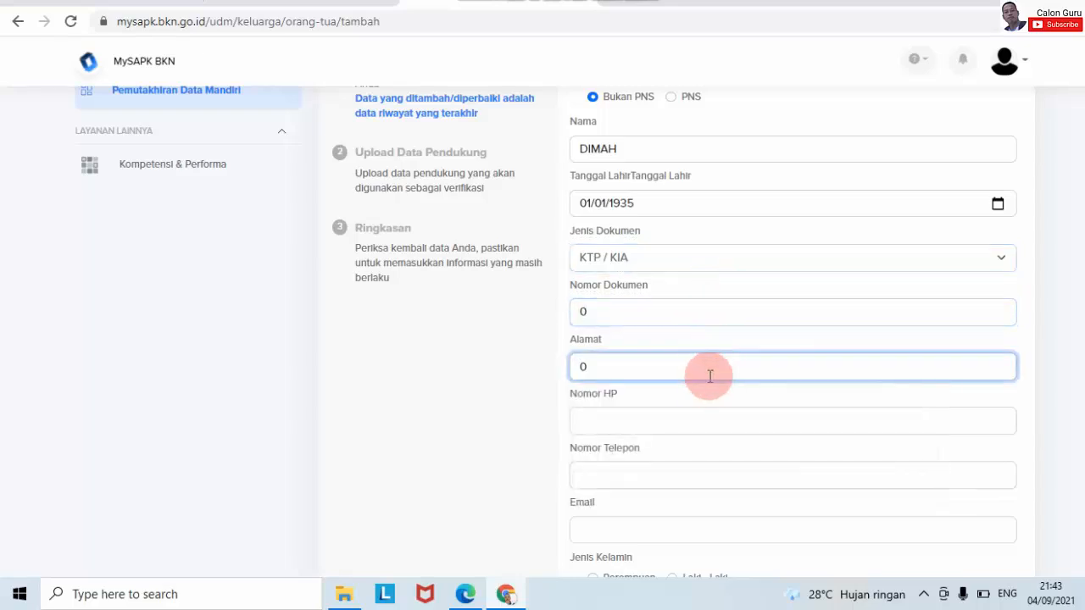
pyautogui.click(707, 413)
pyautogui.write('0')
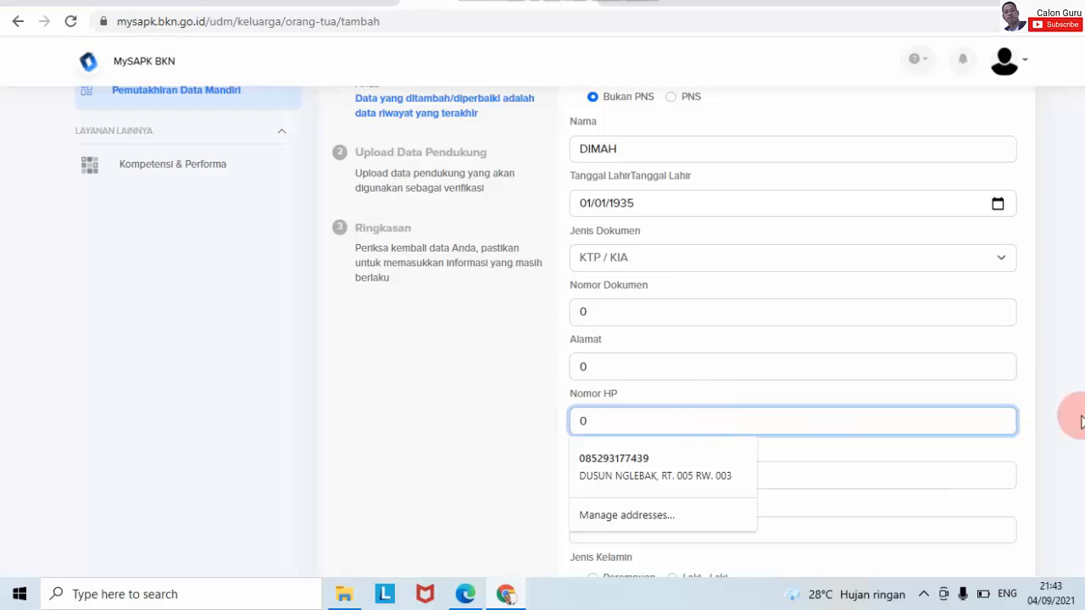
pyautogui.click(915, 474)
pyautogui.write('0')
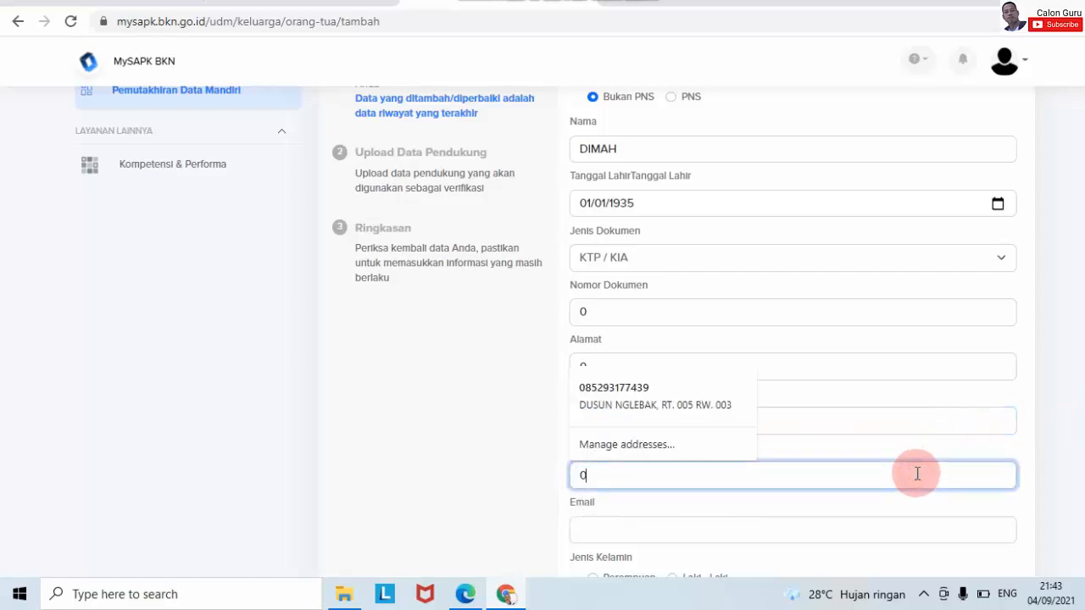
pyautogui.click(930, 531)
pyautogui.write('123')
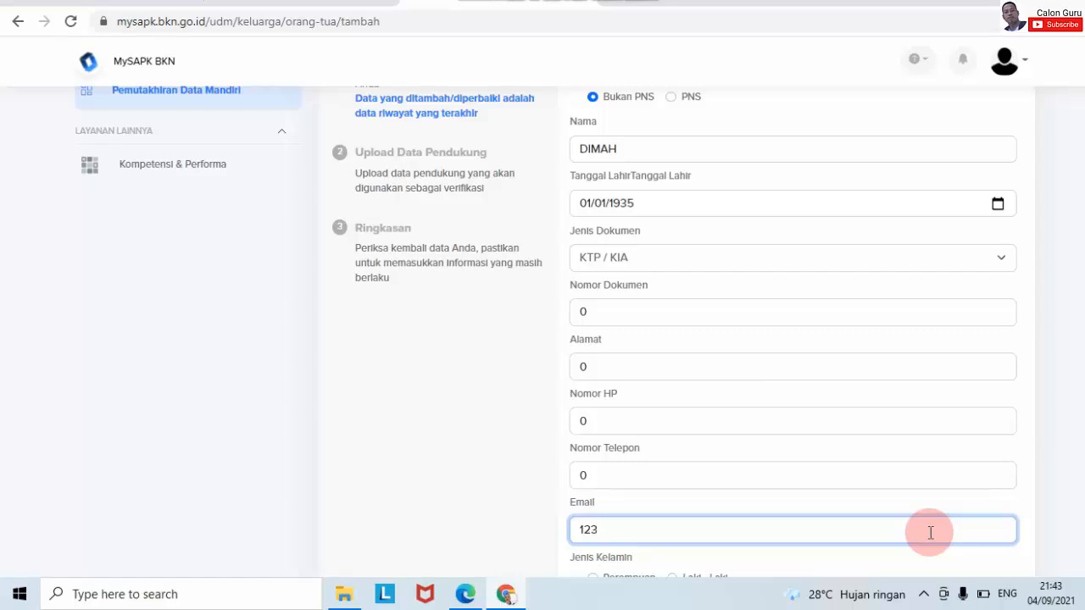
pyautogui.write('@gmail')
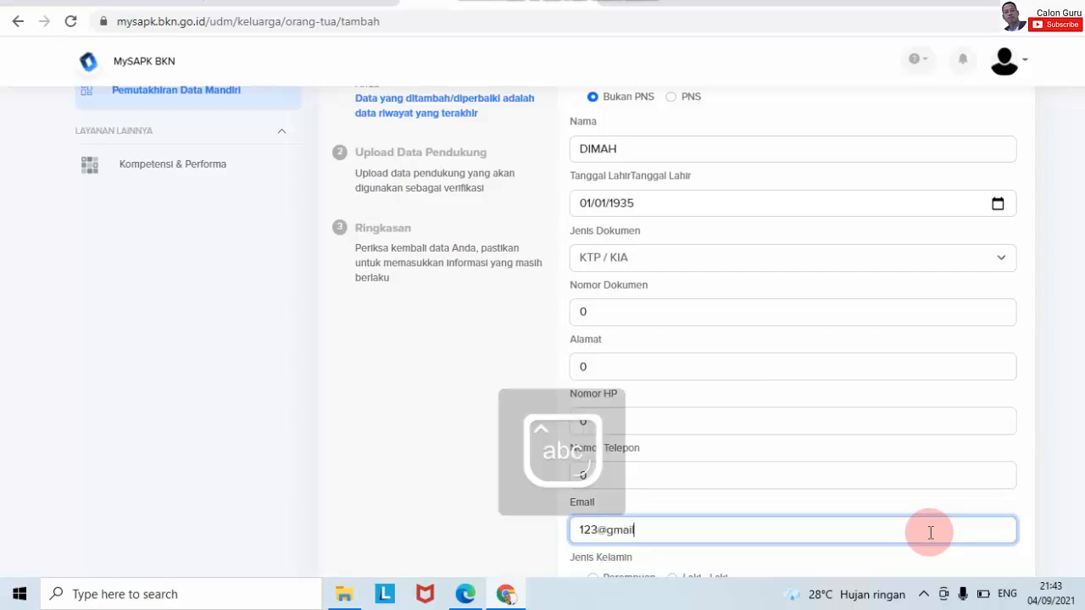
pyautogui.write('.com')
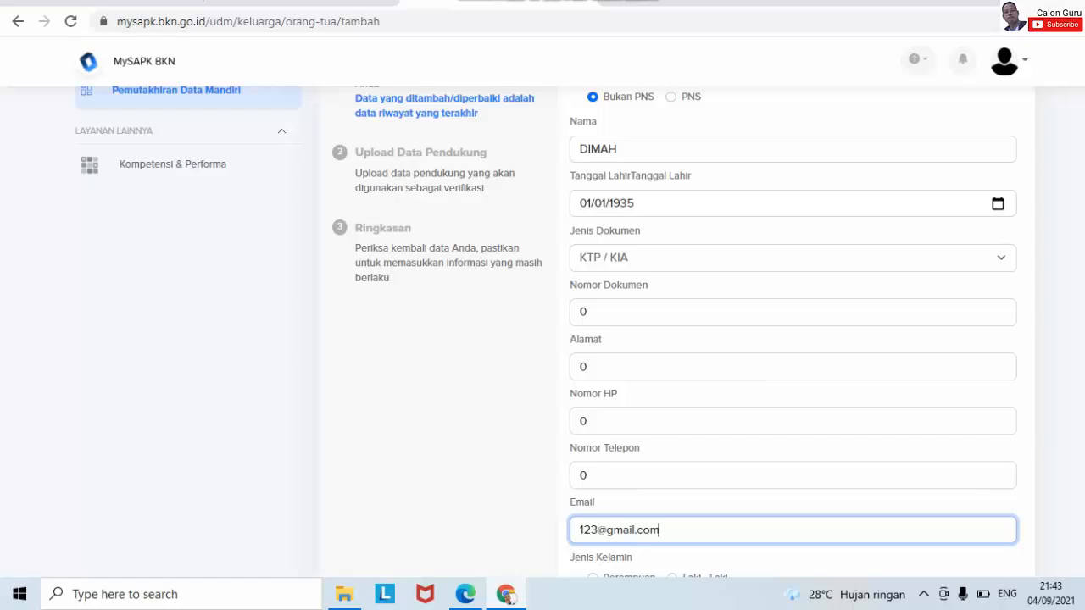
# - Set the parent's gender to Perempuan and religion to Islam
pyautogui.scroll(-4, 793, 339)
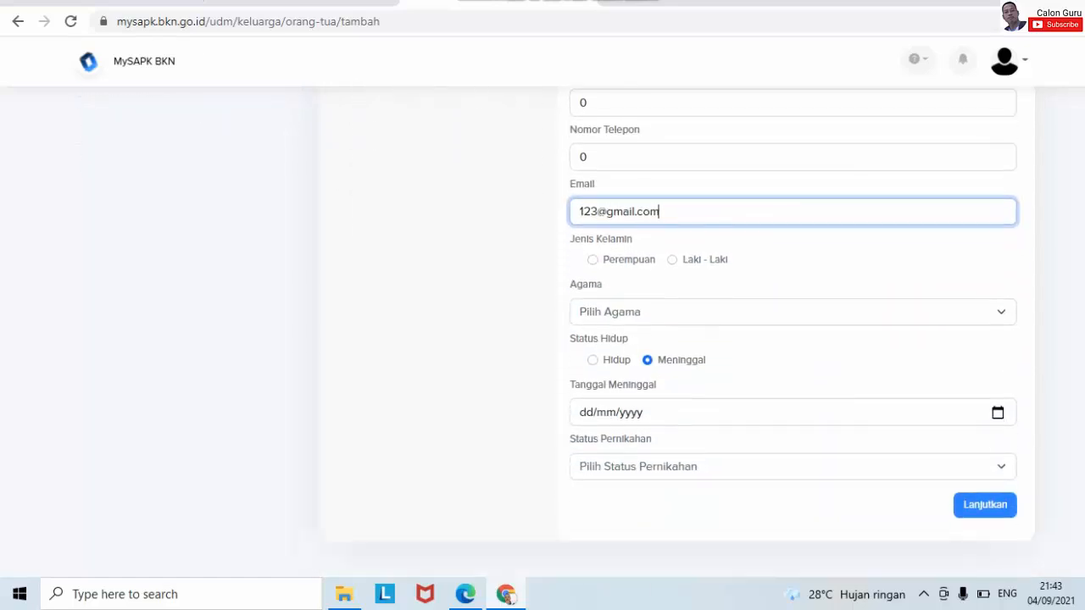
pyautogui.click(593, 260)
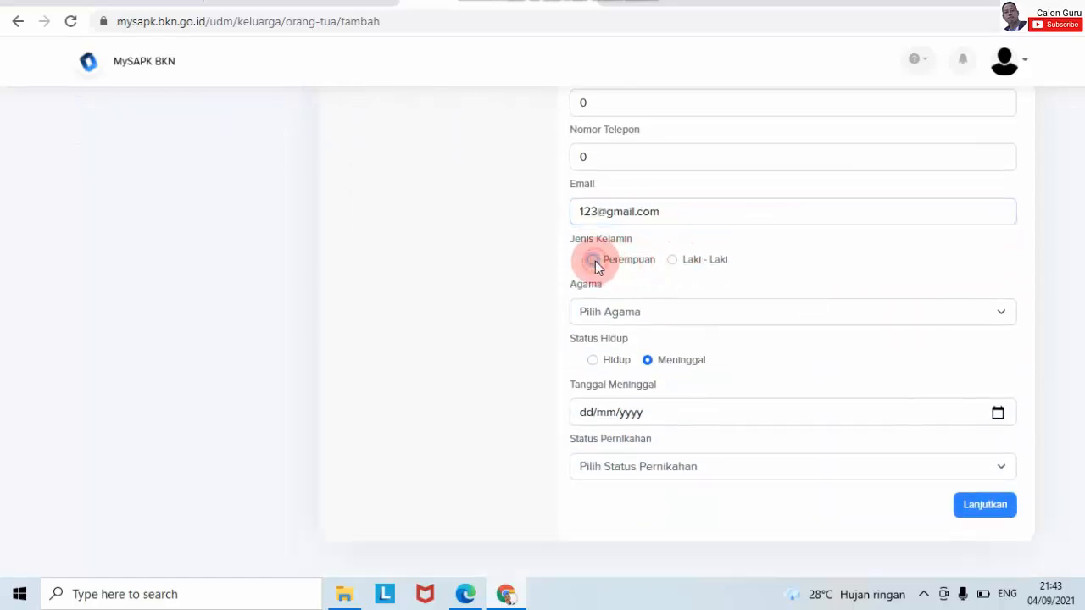
pyautogui.click(626, 317)
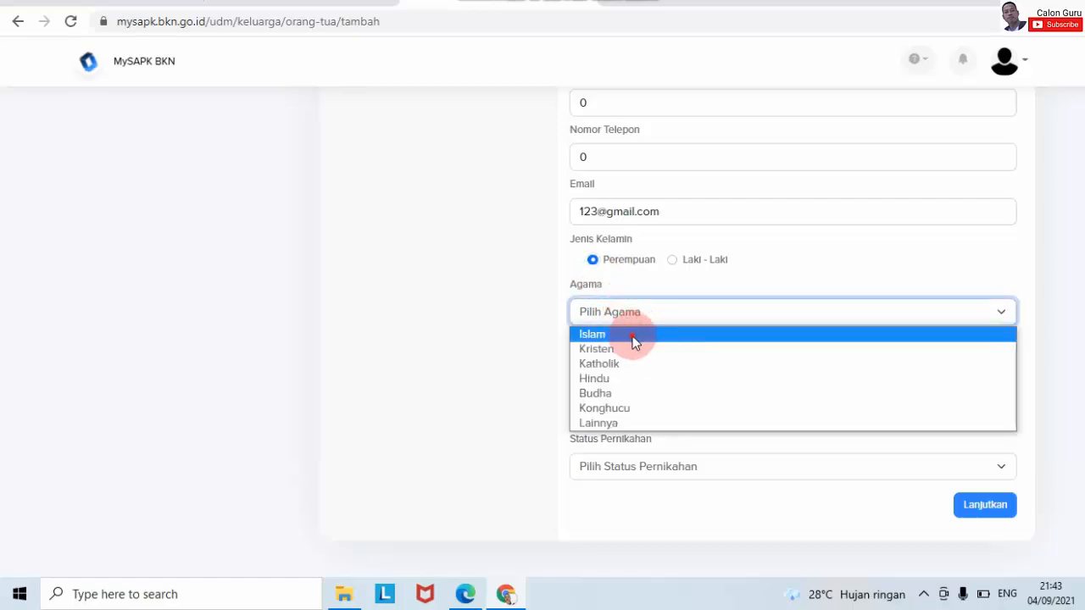
pyautogui.click(632, 336)
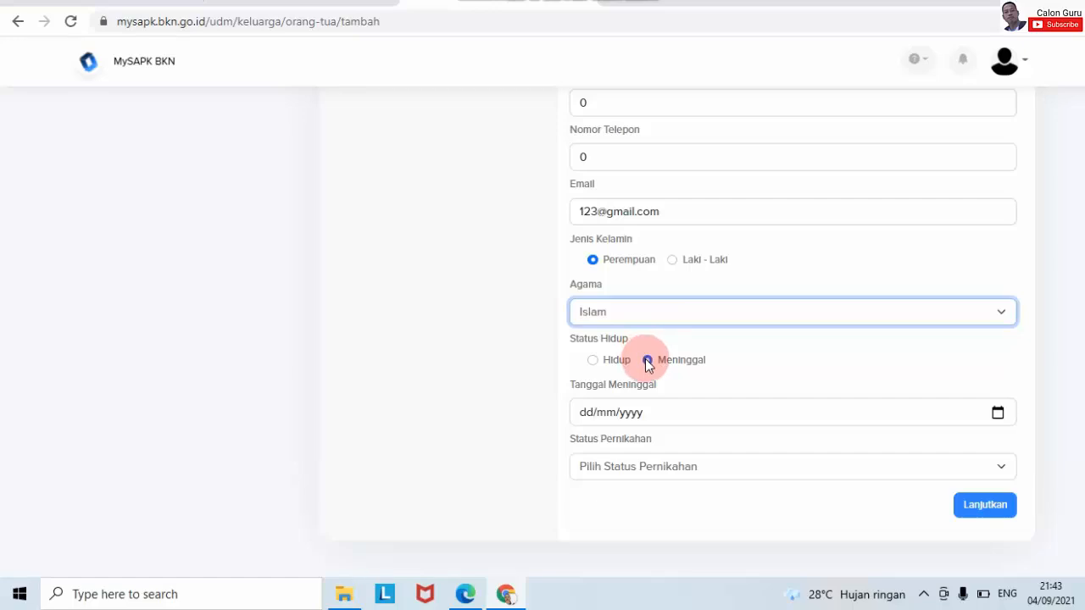
# - Set Tanggal Meninggal to 01/01/1966 and Status Pernikahan to Cerai Mati
pyautogui.click(996, 420)
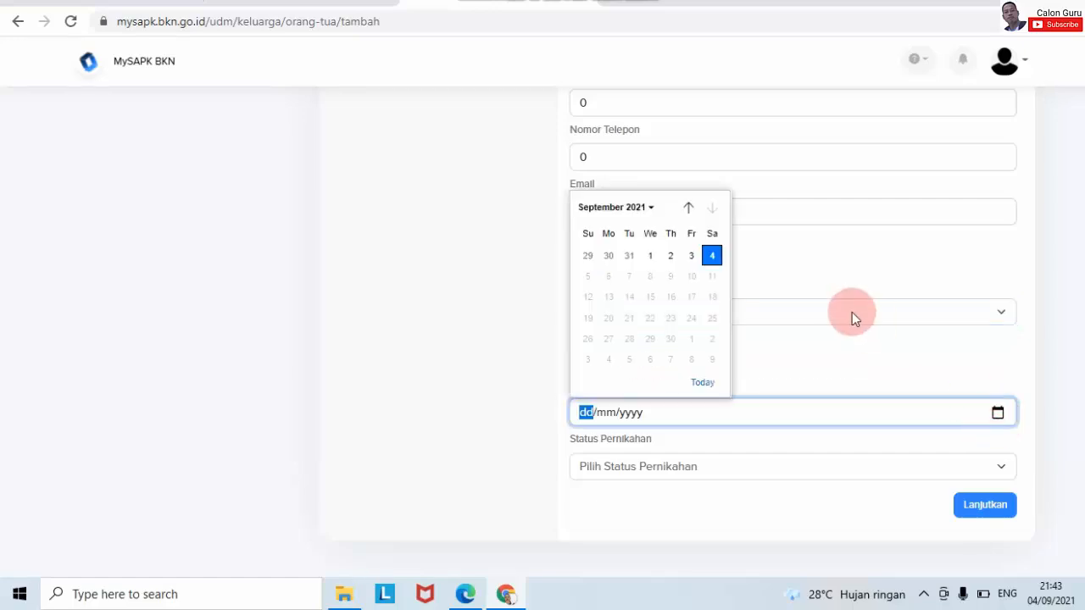
pyautogui.click(648, 208)
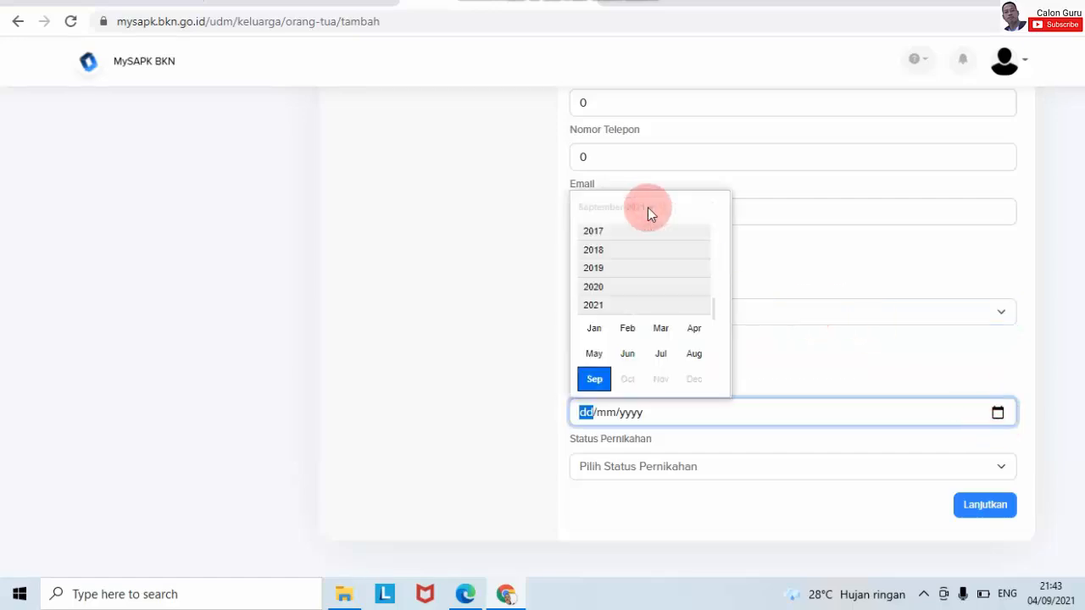
pyautogui.scroll(6, 710, 242)
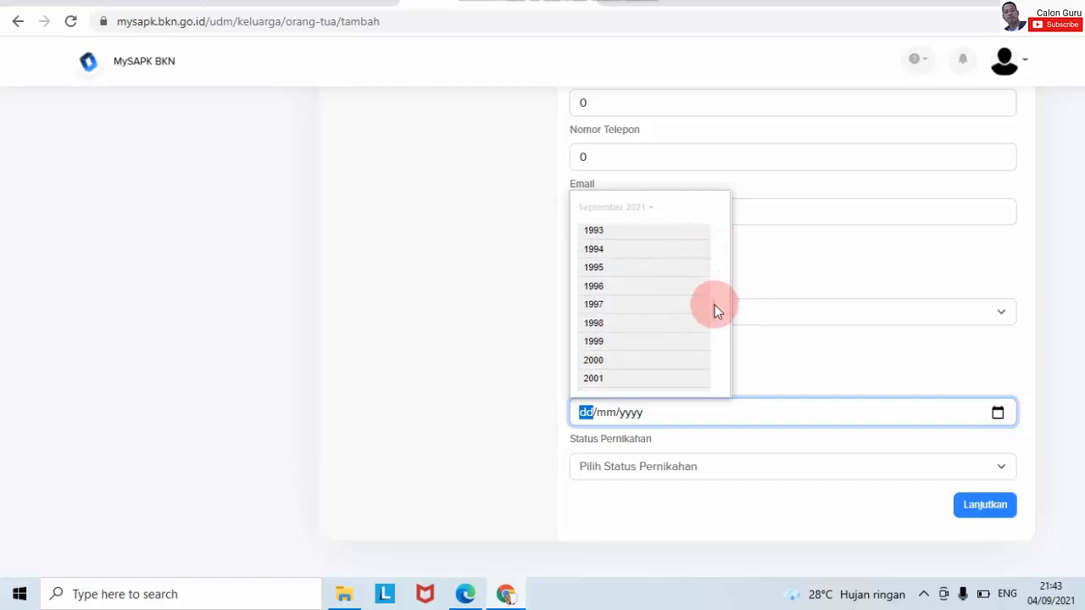
pyautogui.scroll(7, 713, 241)
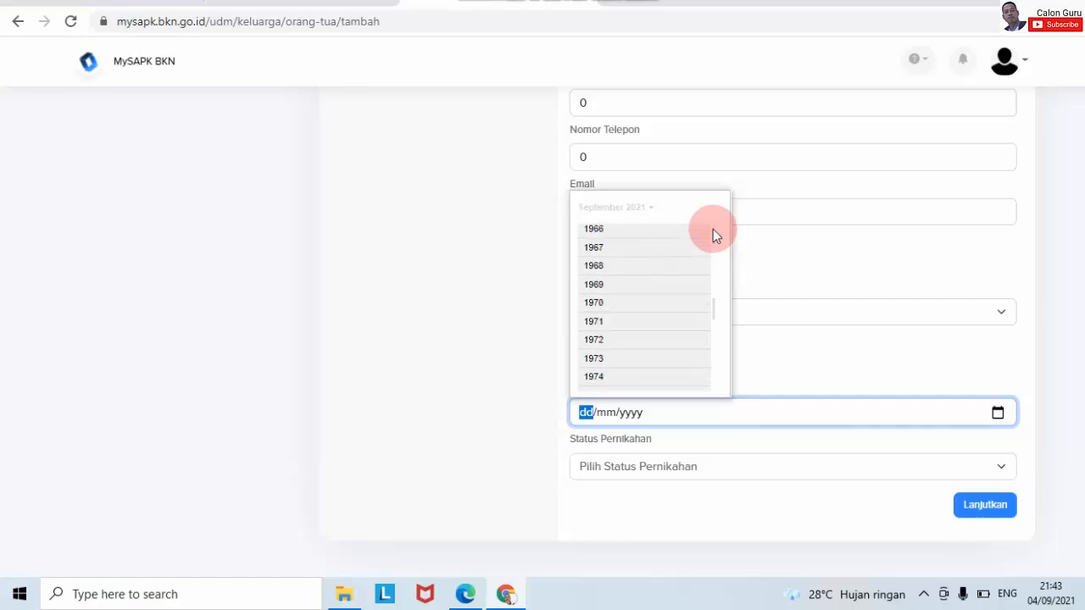
pyautogui.click(583, 230)
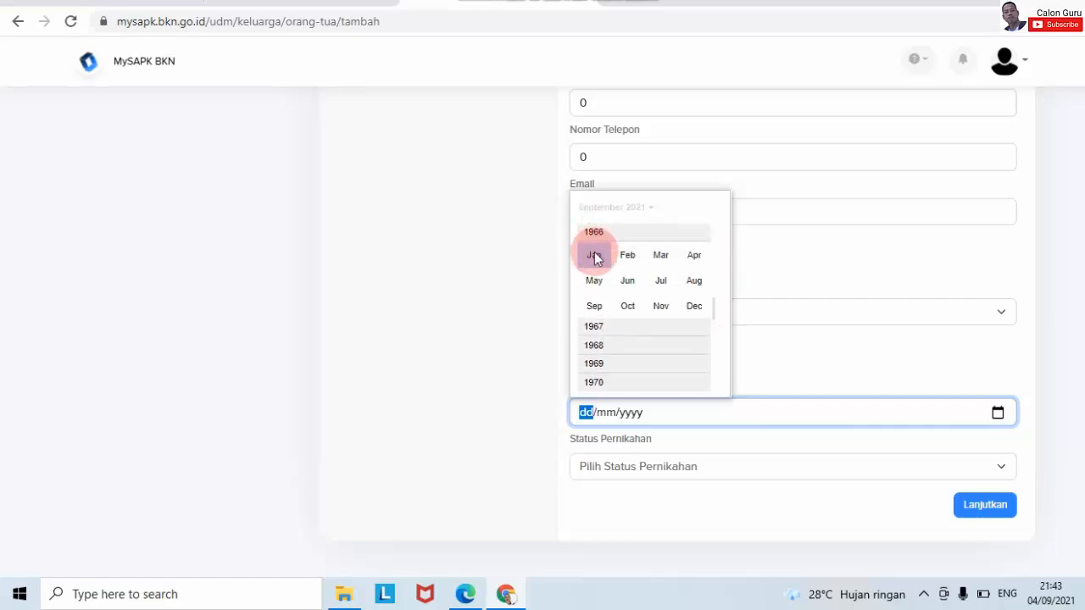
pyautogui.click(594, 253)
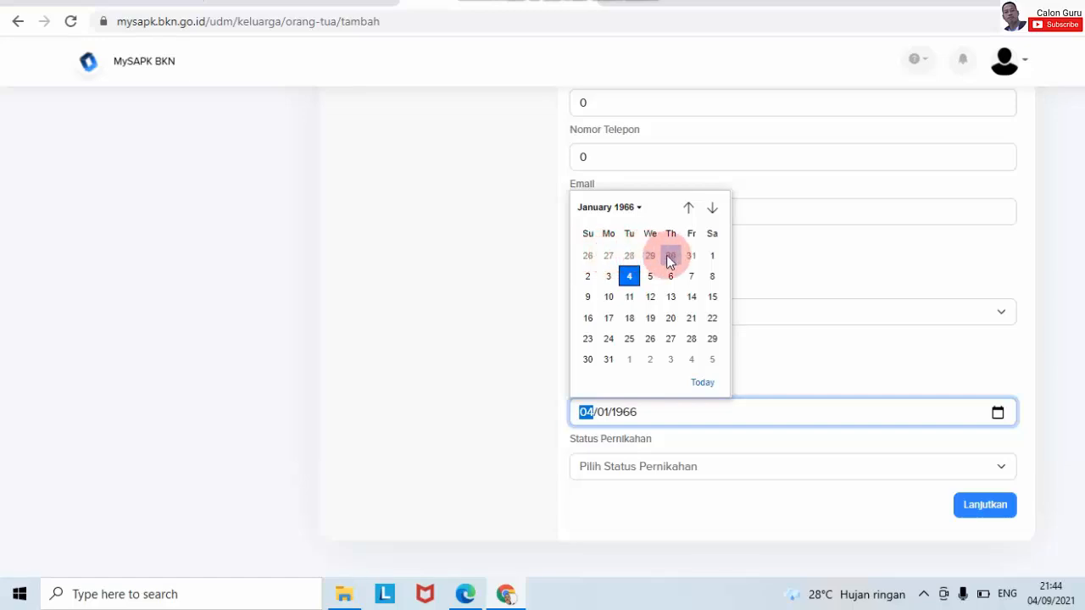
pyautogui.click(712, 254)
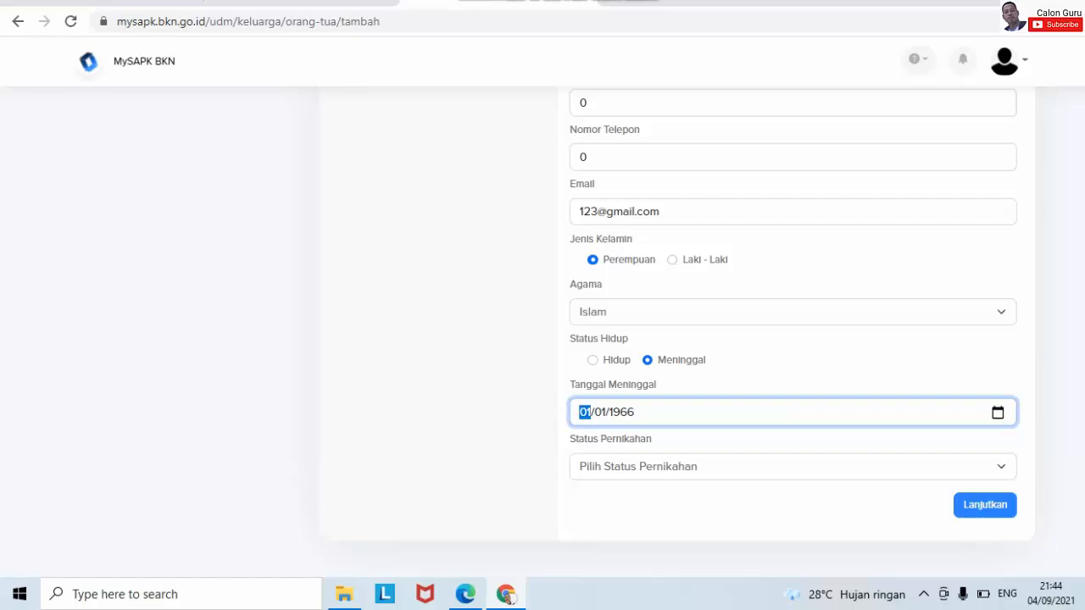
pyautogui.click(707, 463)
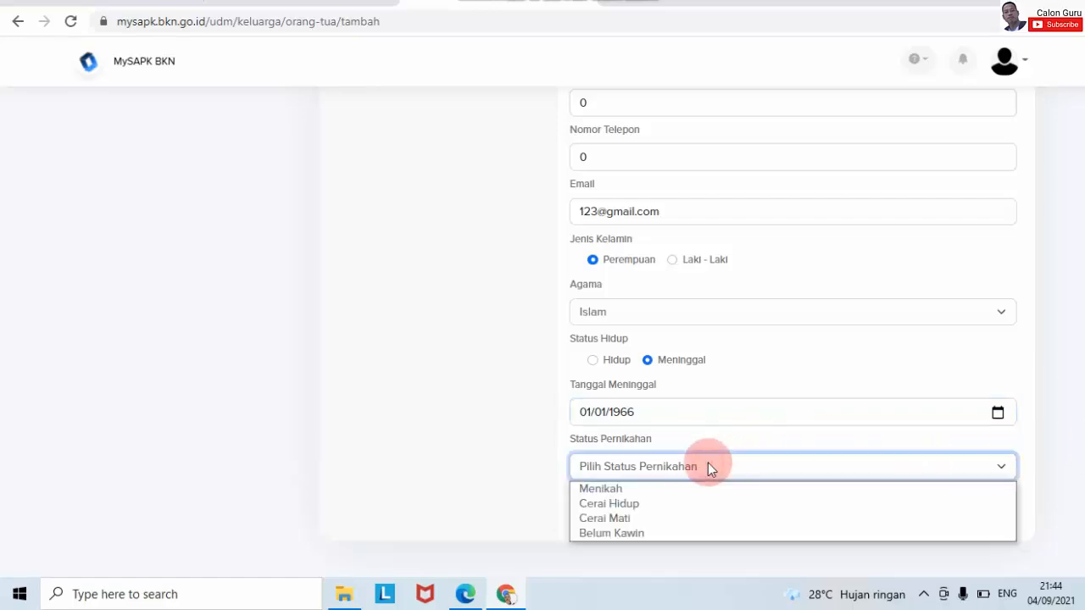
pyautogui.click(639, 520)
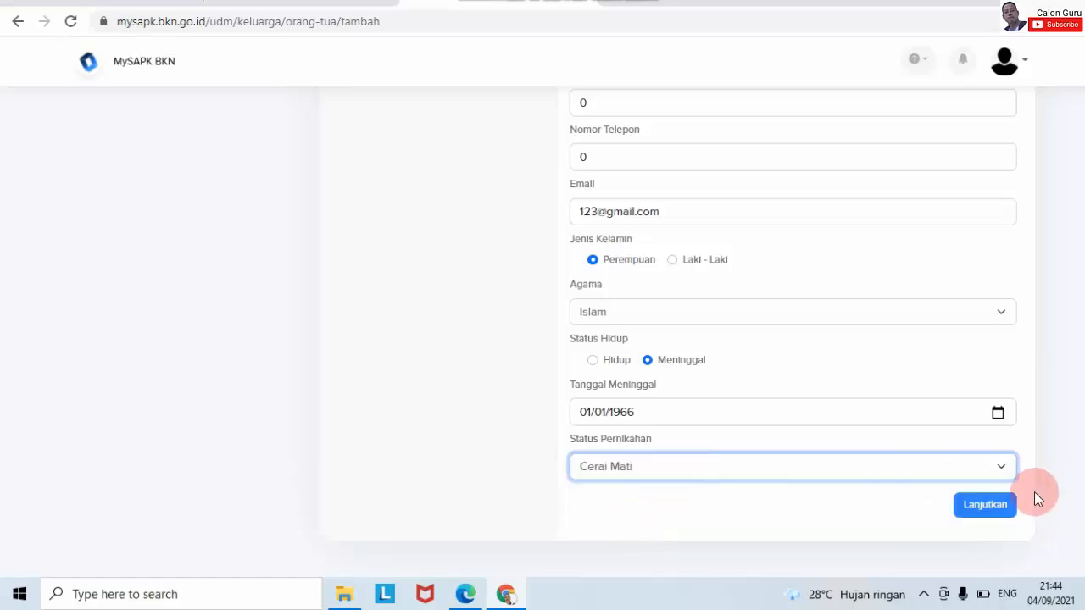
# - Skip the uploads to reach Ringkasan and tick the data-correctness declaration
pyautogui.click(995, 507)
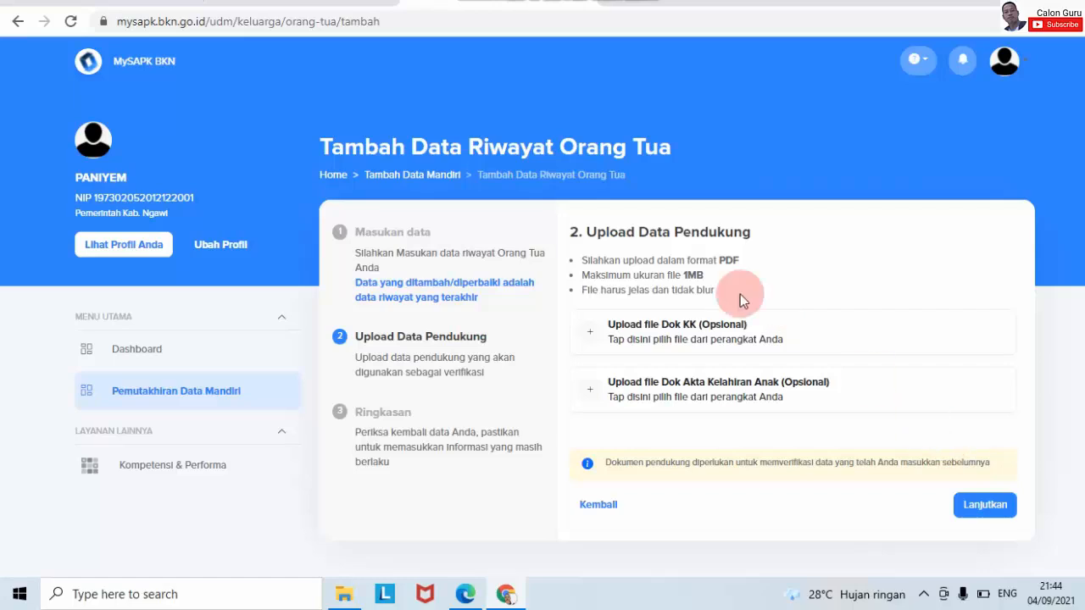
pyautogui.click(983, 504)
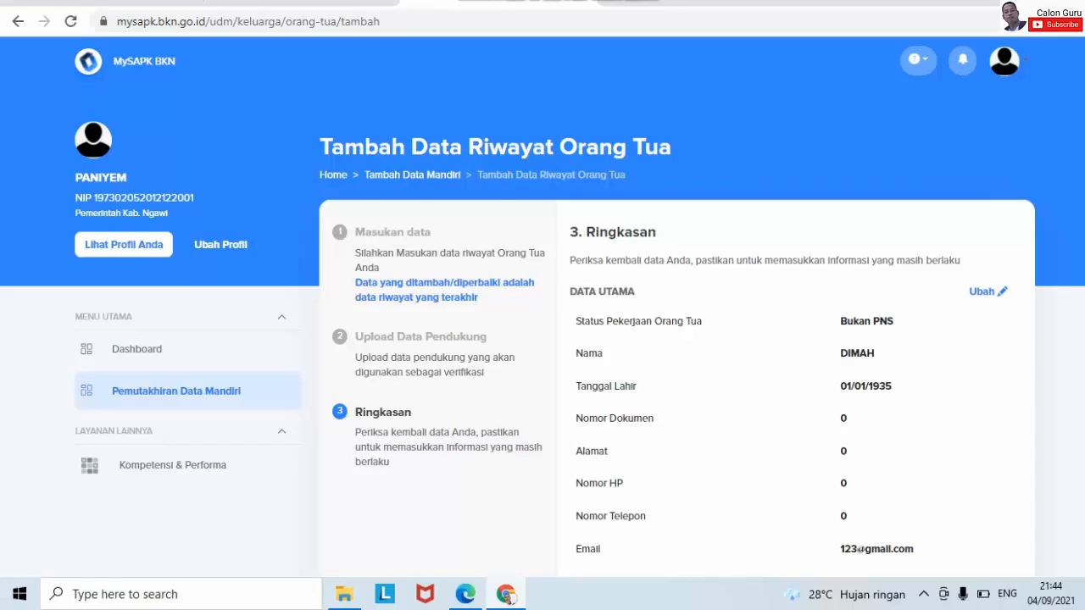
pyautogui.scroll(-4, 773, 439)
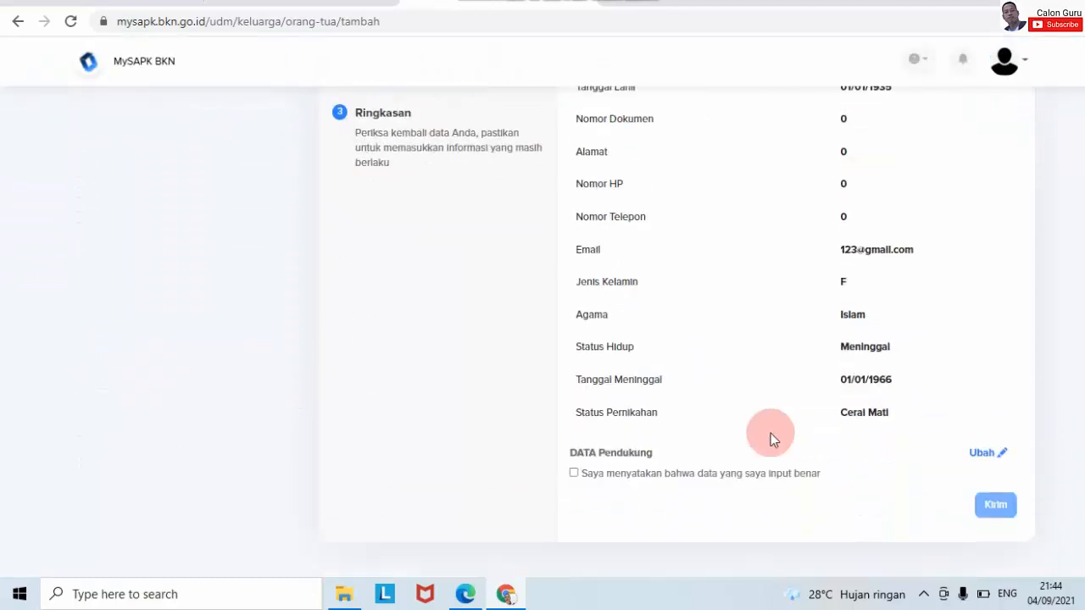
pyautogui.click(573, 473)
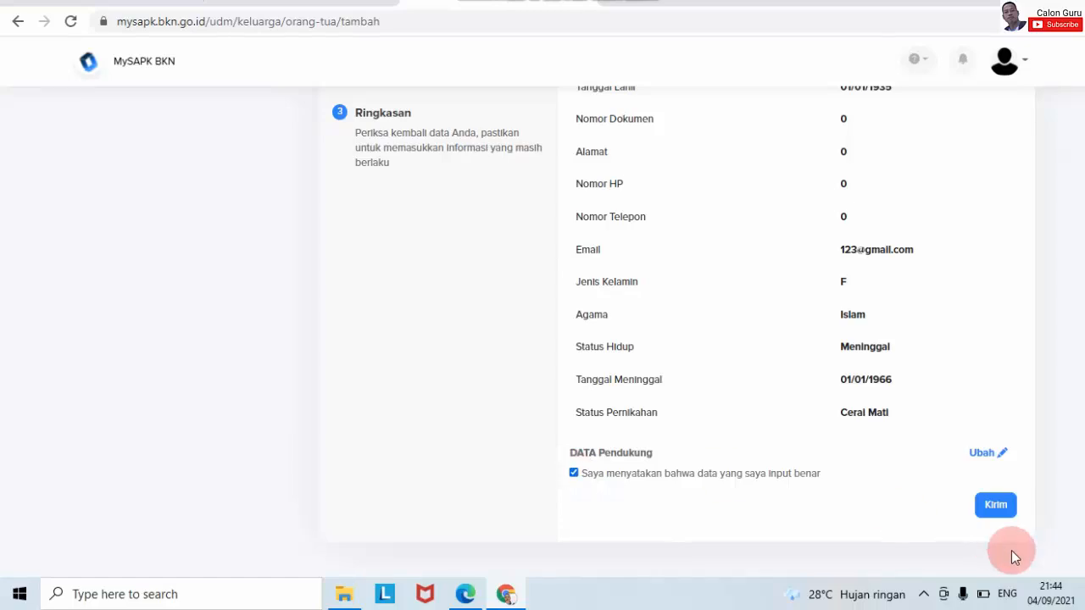
# - Submit the second parent record with Kirim and view the Riwayat Pengajuan history
pyautogui.click(995, 504)
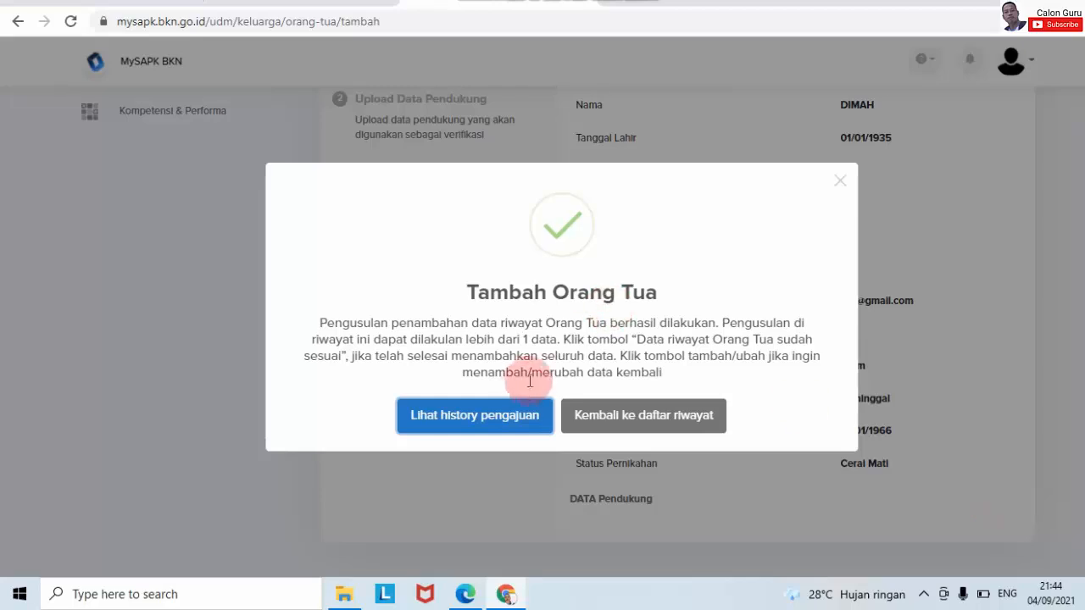
pyautogui.click(504, 416)
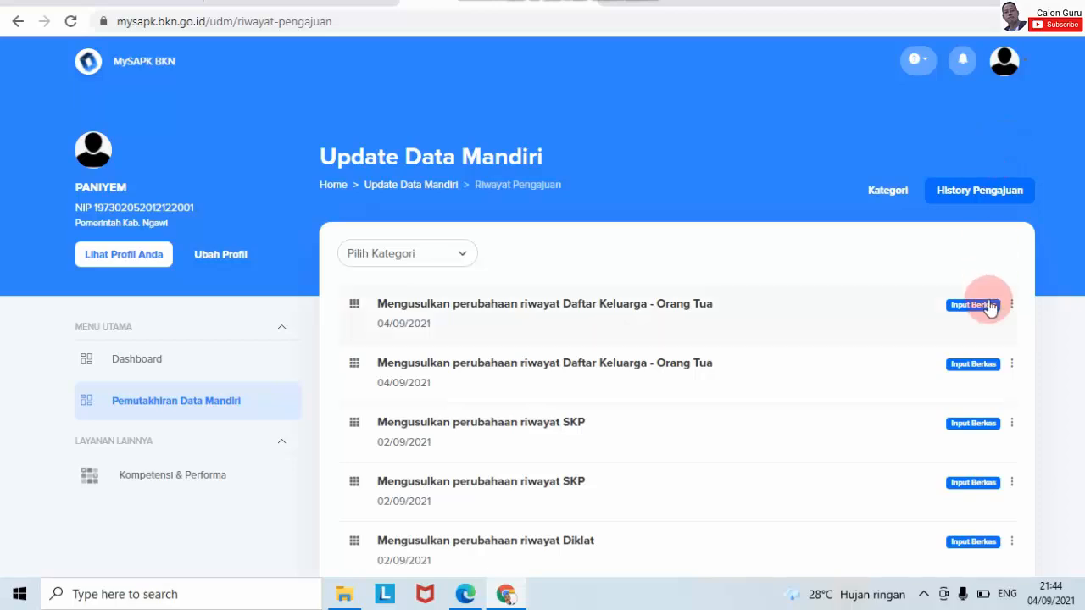
# - Go from the Dashboard through Pemutakhiran Data Mandiri to the Riwayat Keluarga records
pyautogui.click(216, 373)
pyautogui.click(423, 324)
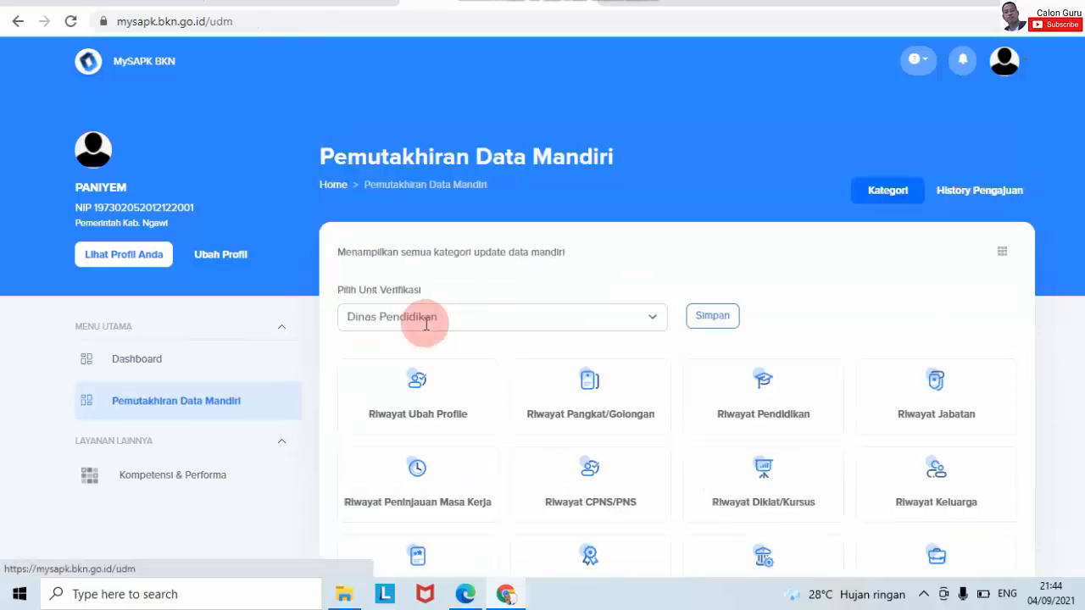
pyautogui.scroll(-2, 969, 399)
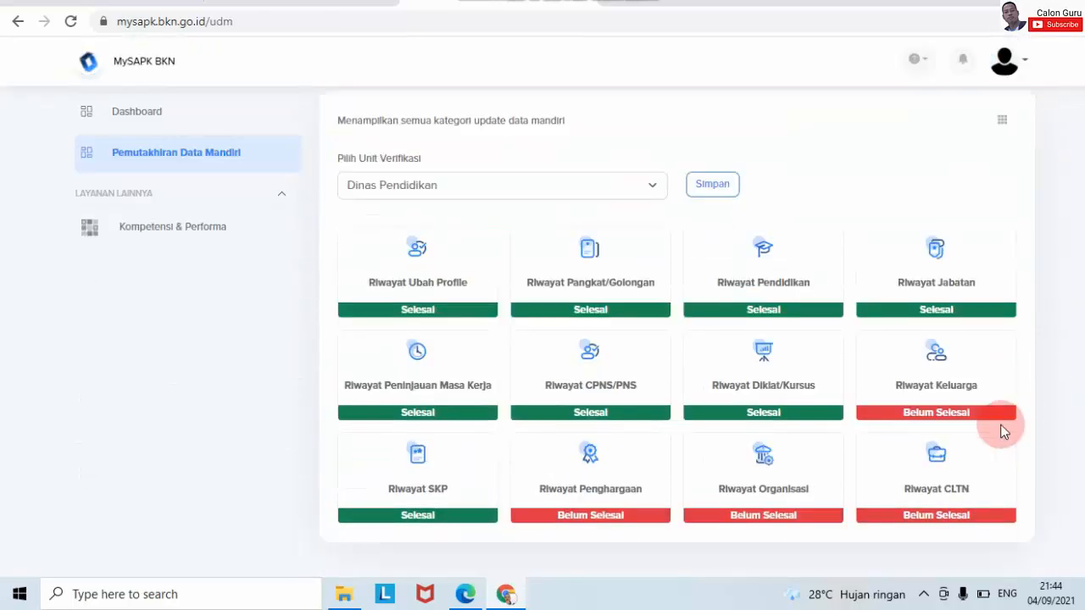
pyautogui.click(982, 417)
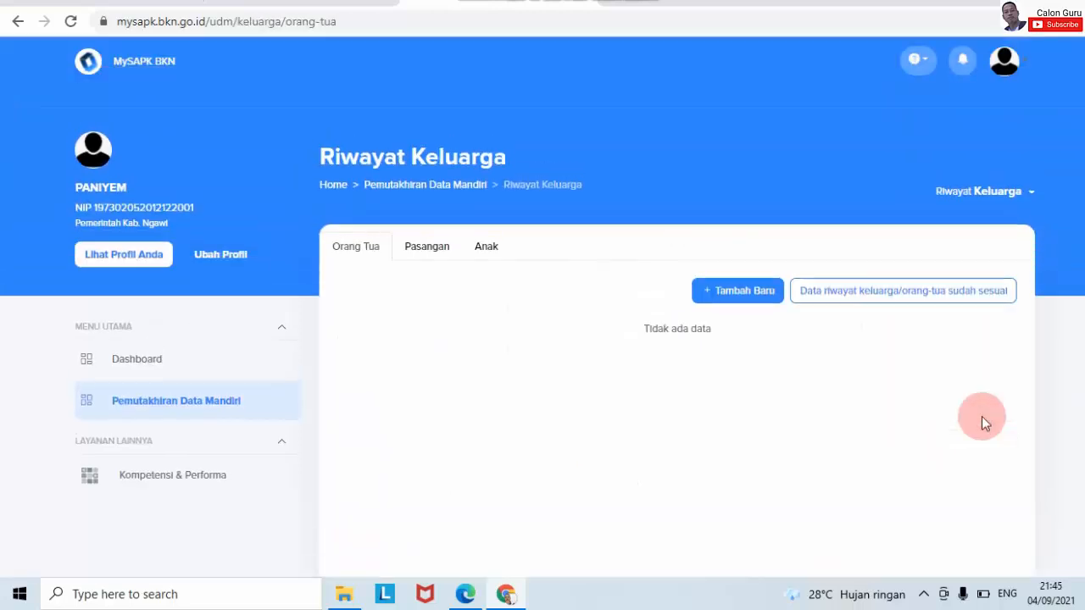
# - Review the Pasangan, Orang Tua and Anak tabs, then return to the Pemutakhiran Data Mandiri page
pyautogui.click(430, 245)
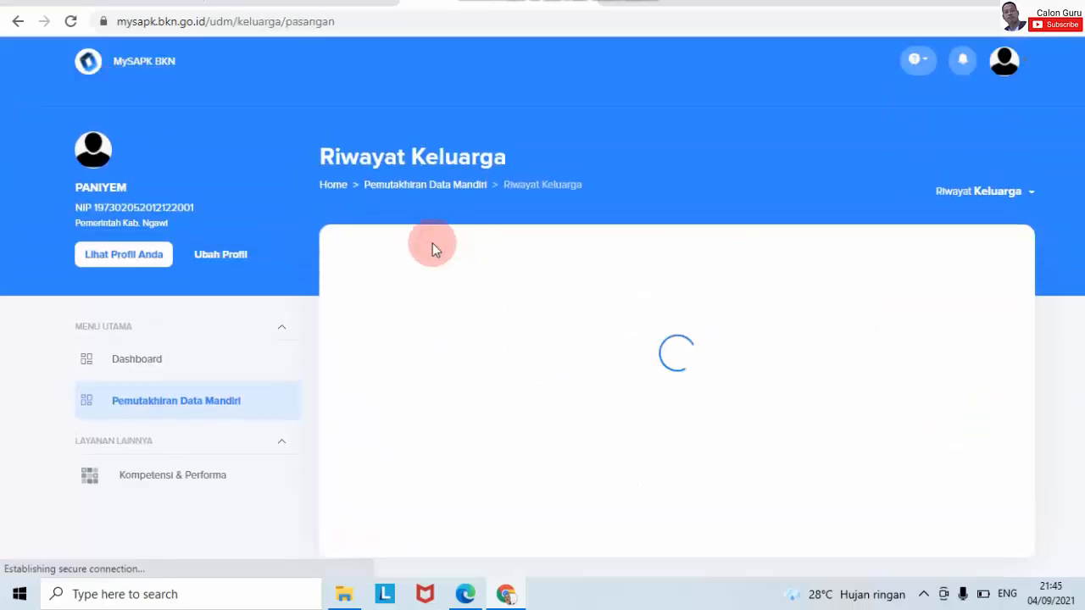
pyautogui.click(365, 250)
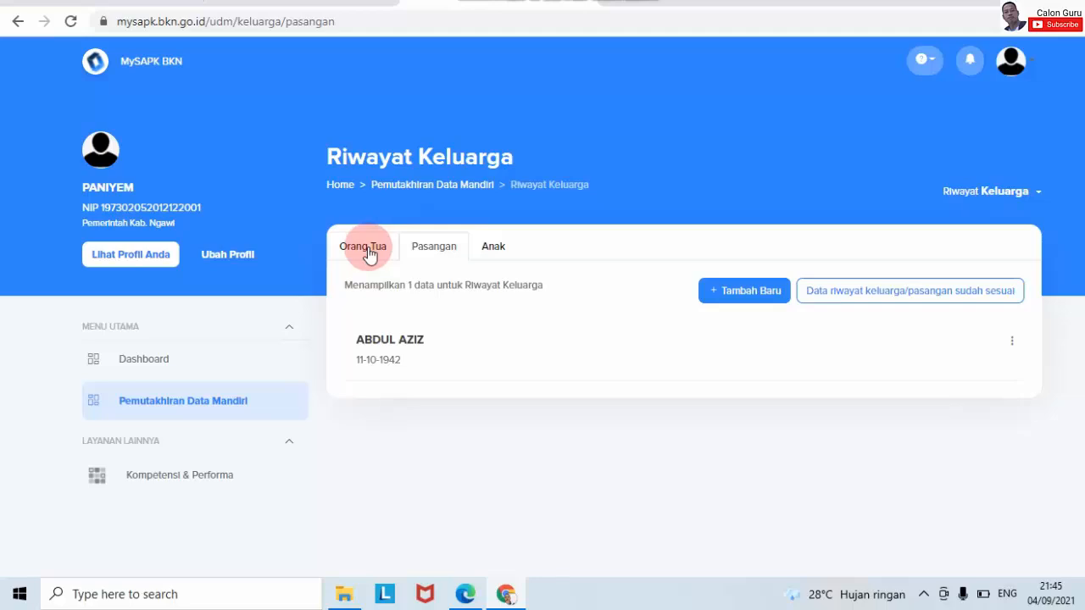
pyautogui.click(415, 253)
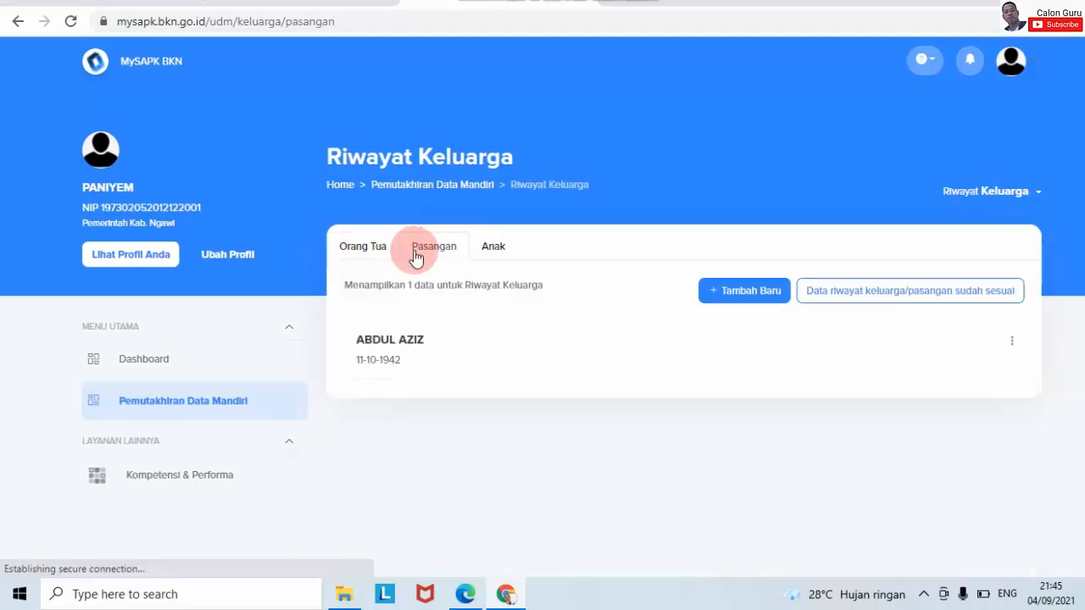
pyautogui.click(487, 245)
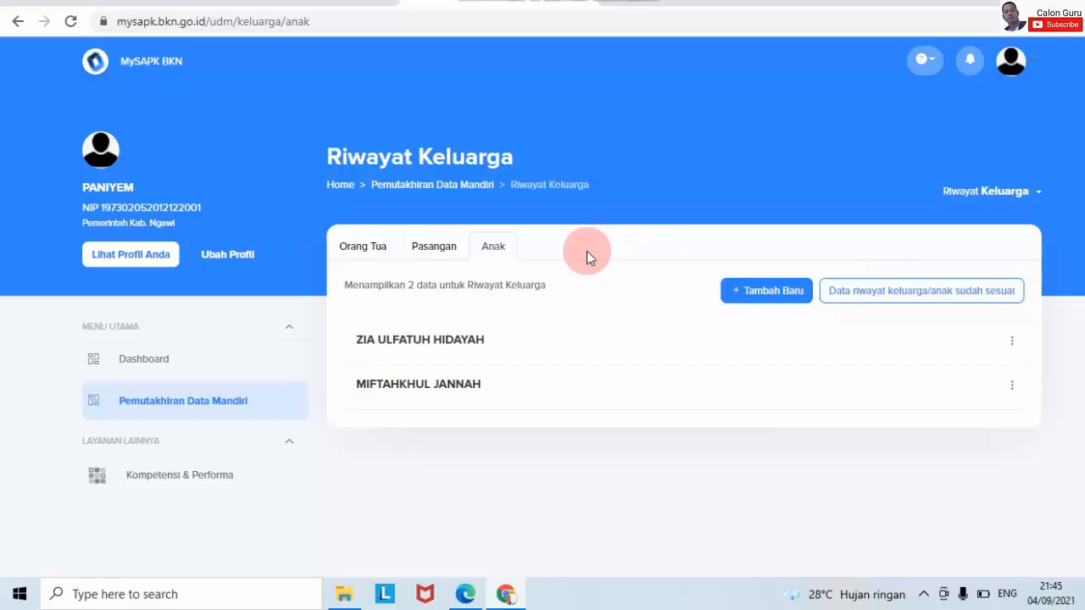
pyautogui.click(440, 250)
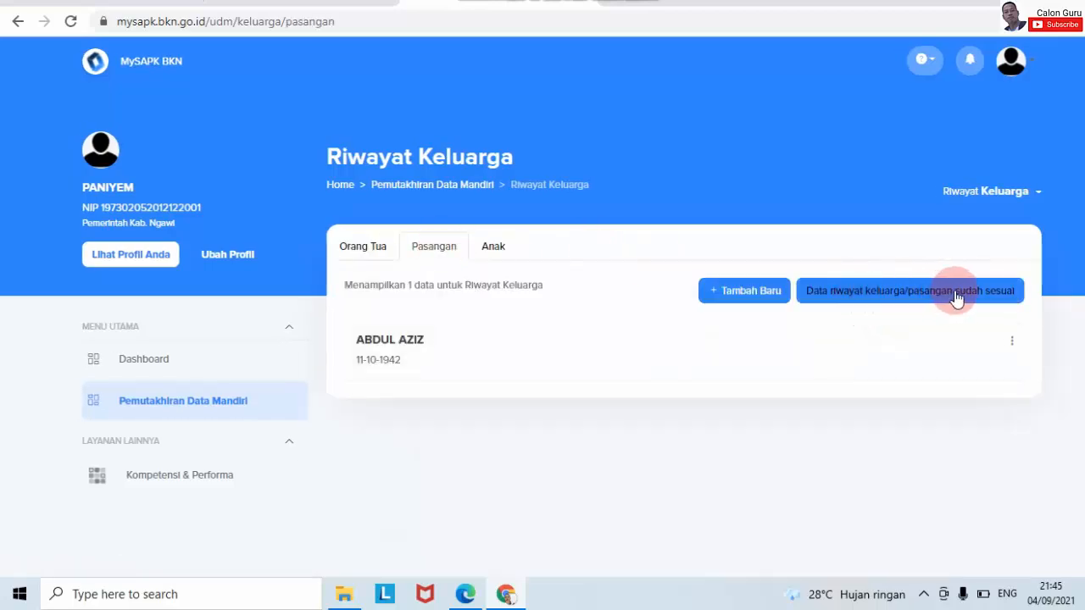
pyautogui.click(376, 245)
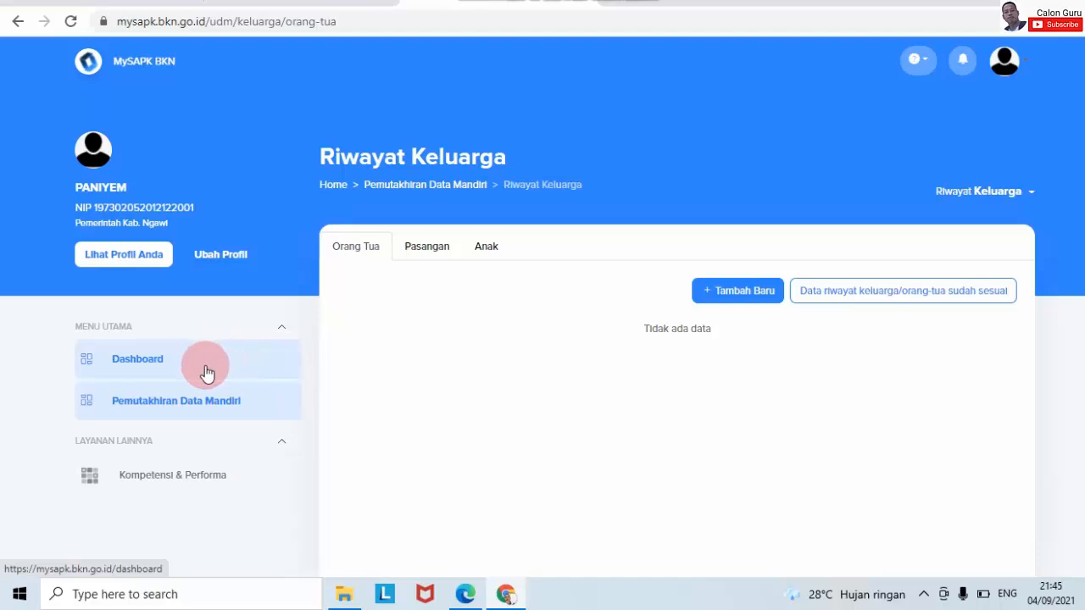
pyautogui.click(196, 400)
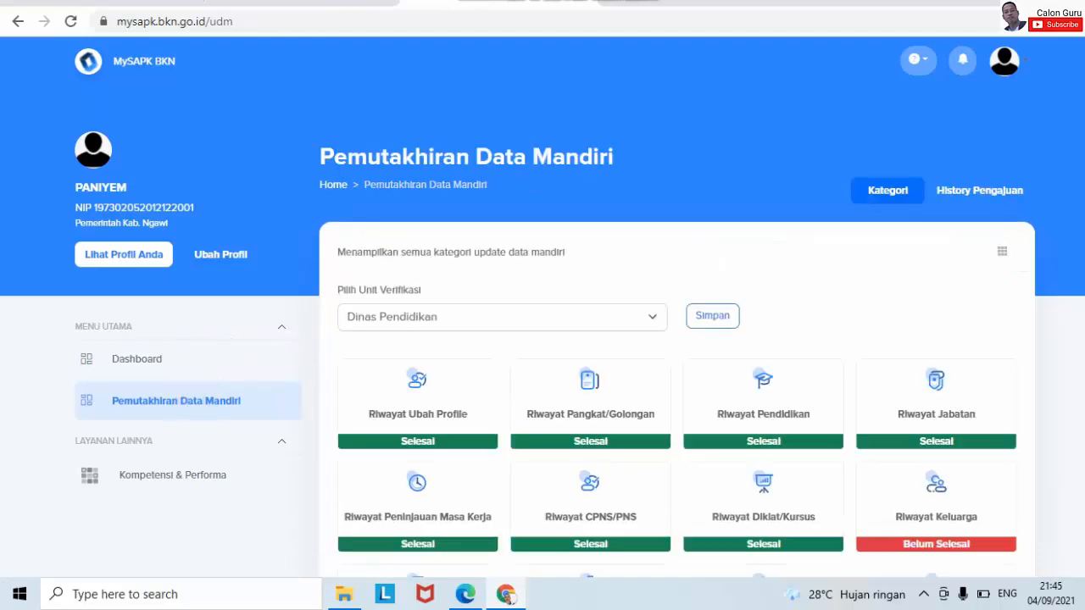
pyautogui.scroll(-2, 980, 254)
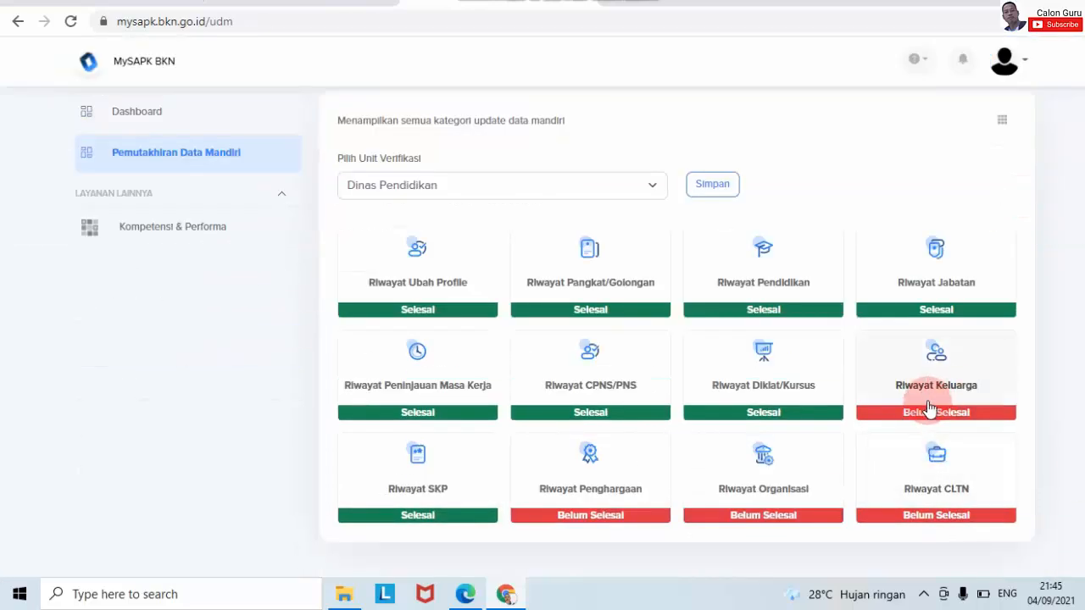